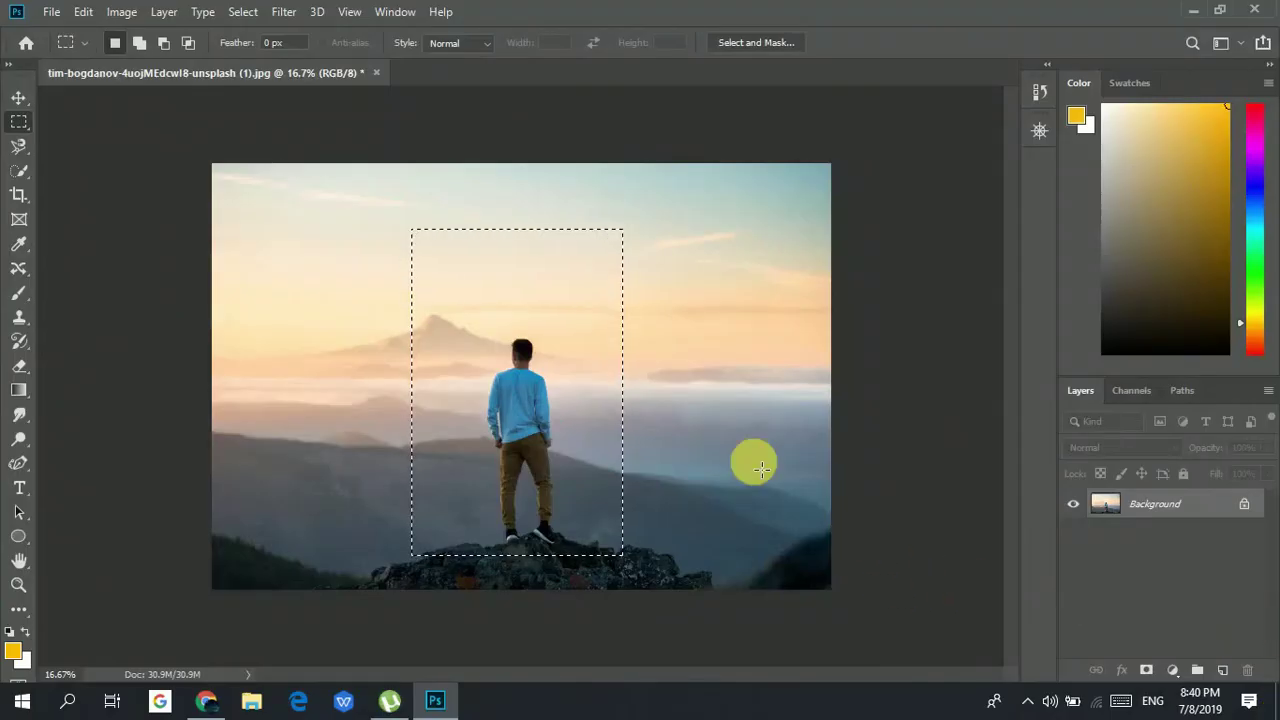
- Activate the Rectangular Marquee tool with the M shortcut
{"action": "left_click", "coordinate": [751, 457]}
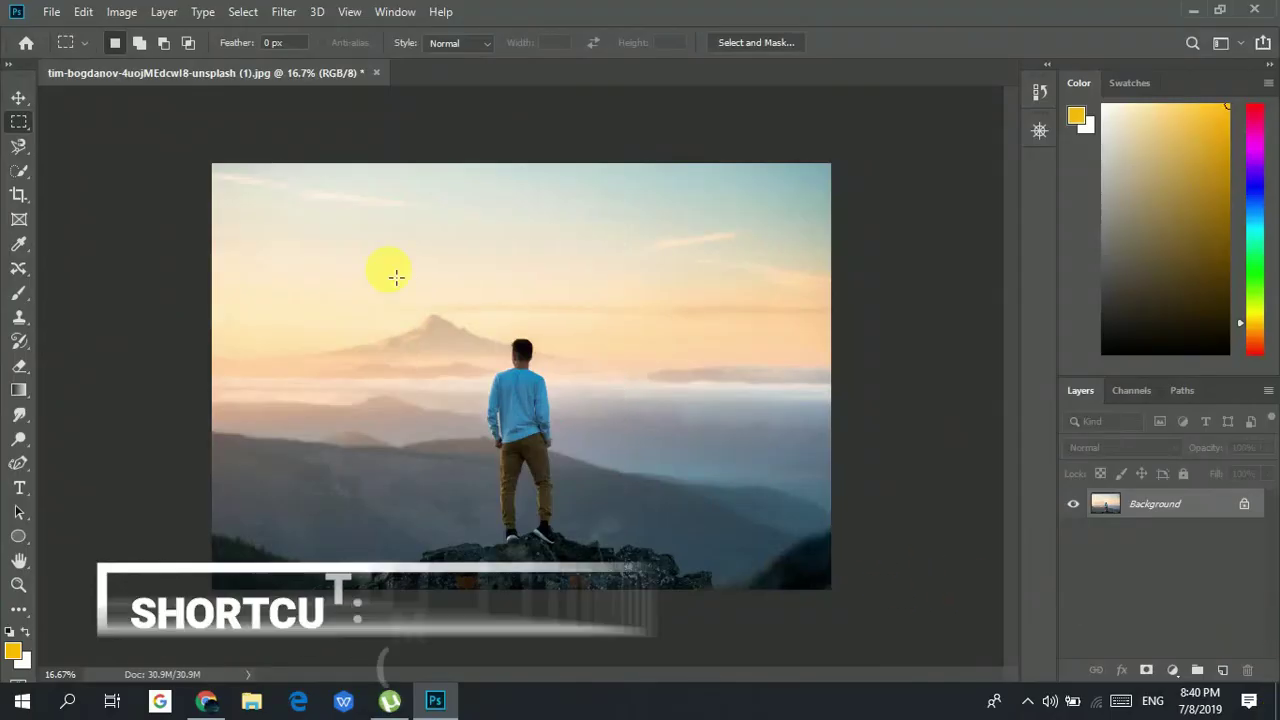
{"action": "left_click", "coordinate": [18, 172]}
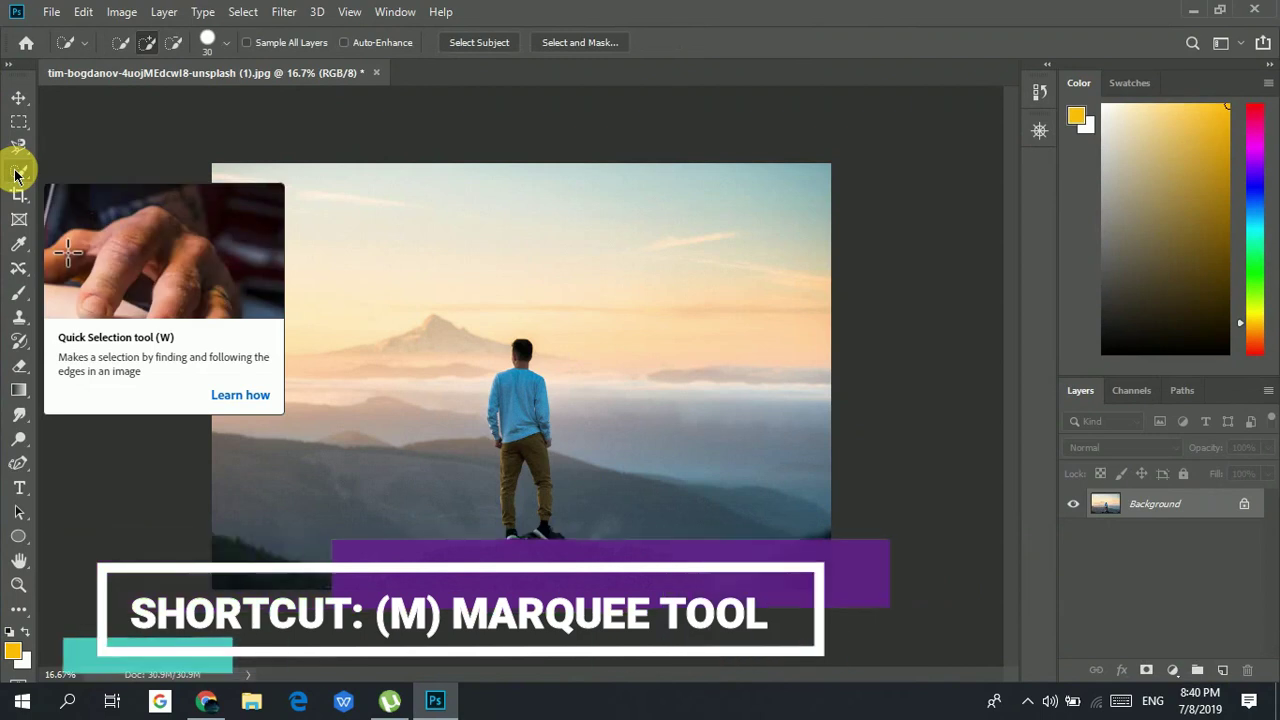
{"action": "key", "text": "m"}
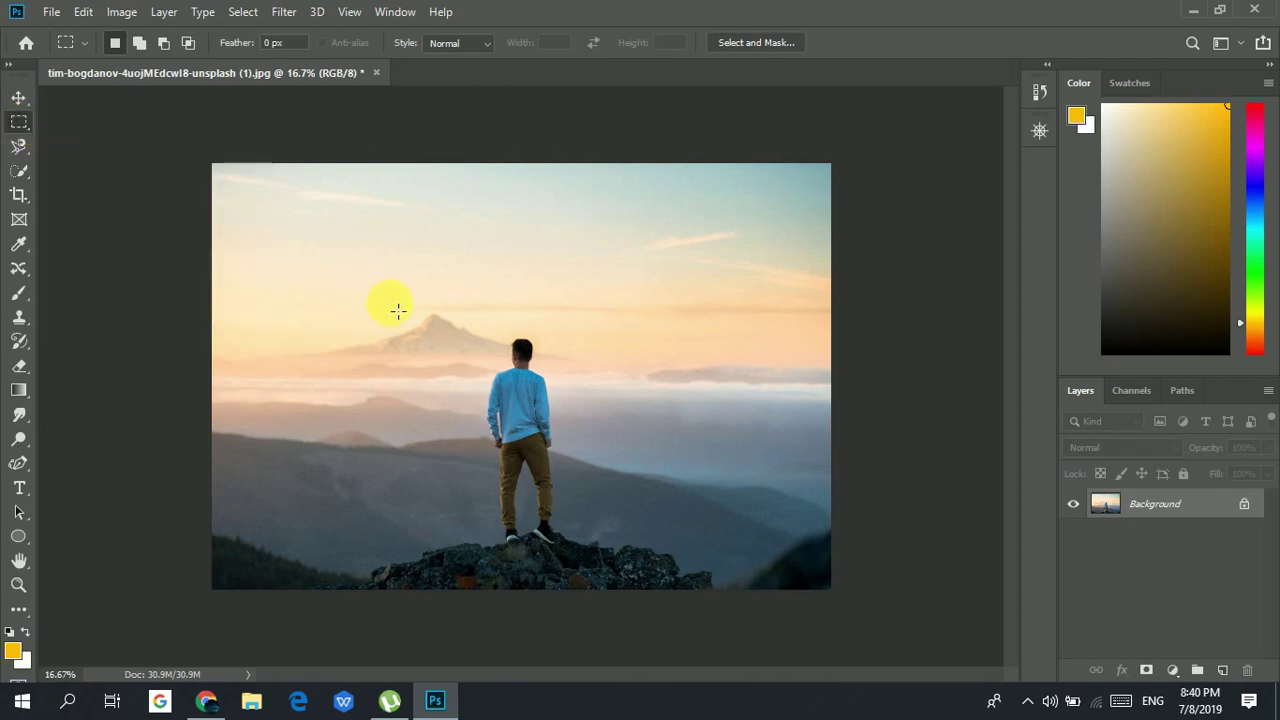
- Drag a tall rectangle around the man, from the sky above the peak to the rock, and nudge it into place
{"action": "left_click_drag", "start_coordinate": [381, 278], "coordinate": [608, 572]}
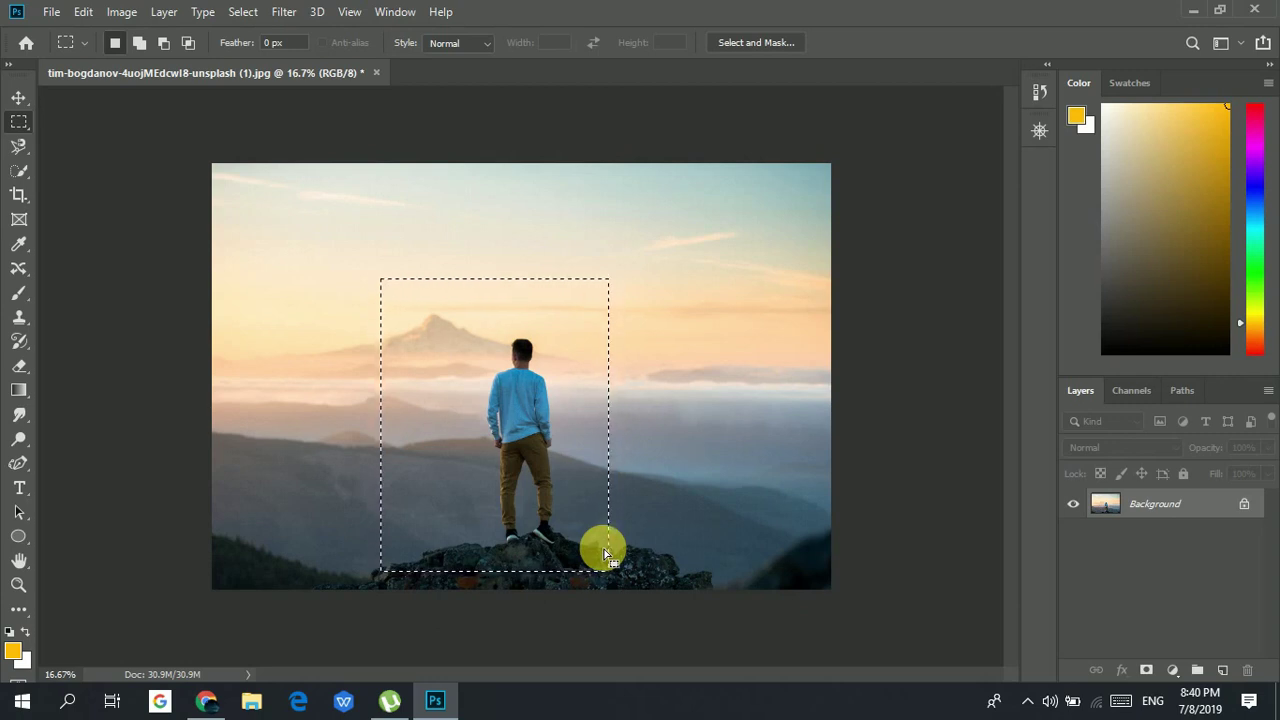
{"action": "mouse_move", "coordinate": [591, 486]}
{"action": "left_mouse_down"}
{"action": "mouse_move", "coordinate": [594, 466]}
{"action": "mouse_move", "coordinate": [595, 490]}
{"action": "mouse_move", "coordinate": [616, 488]}
{"action": "left_mouse_up"}
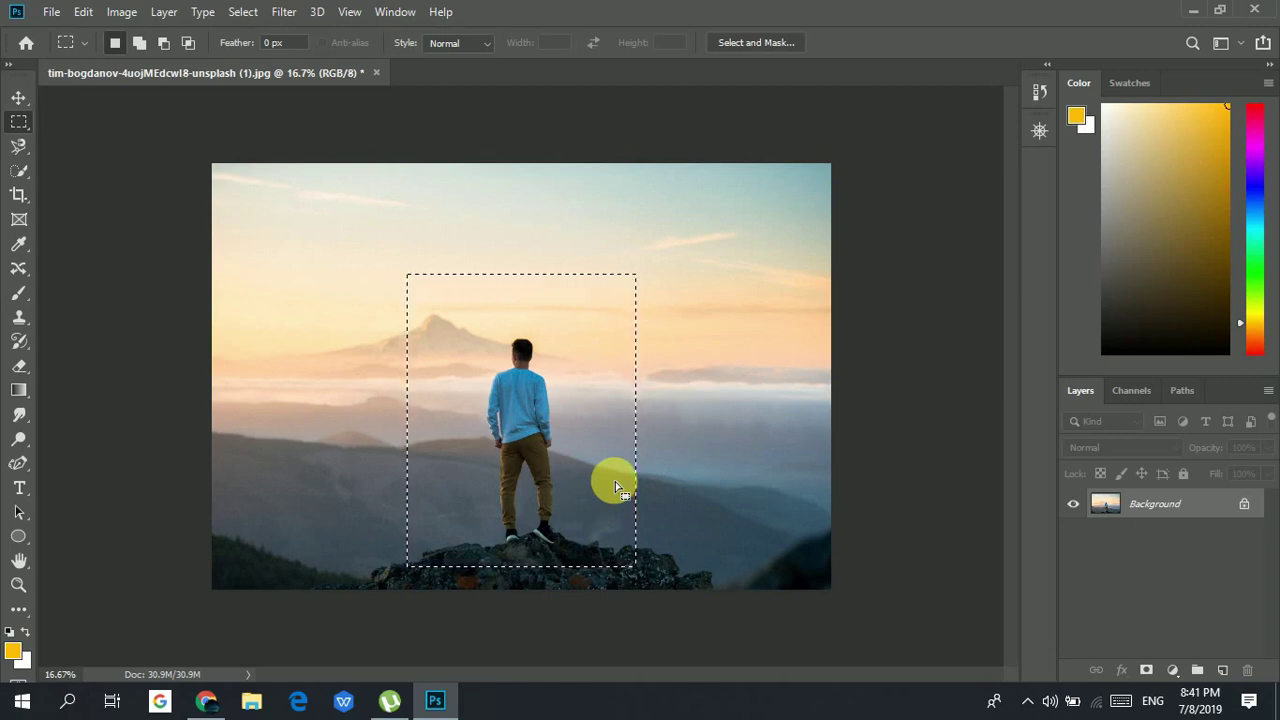
{"action": "left_click_drag", "start_coordinate": [616, 487], "coordinate": [723, 347]}
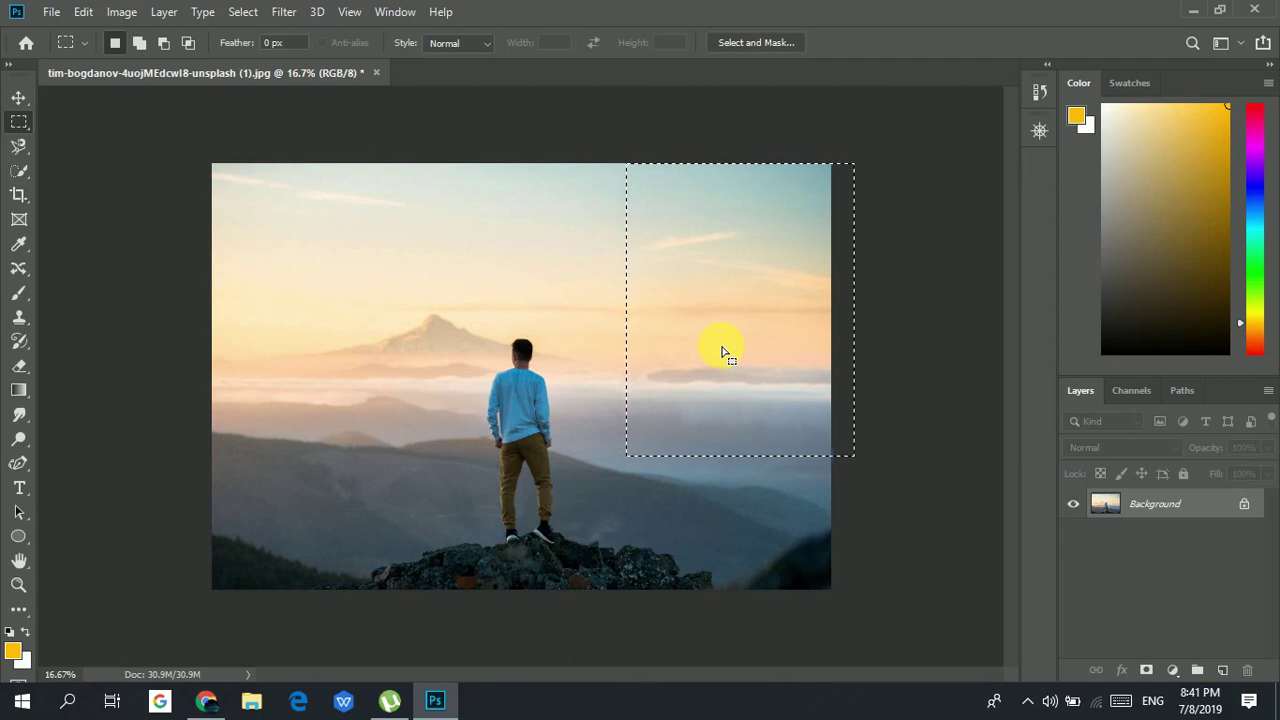
{"action": "left_click_drag", "start_coordinate": [726, 374], "coordinate": [712, 350]}
{"action": "left_click_drag", "start_coordinate": [578, 196], "coordinate": [804, 506]}
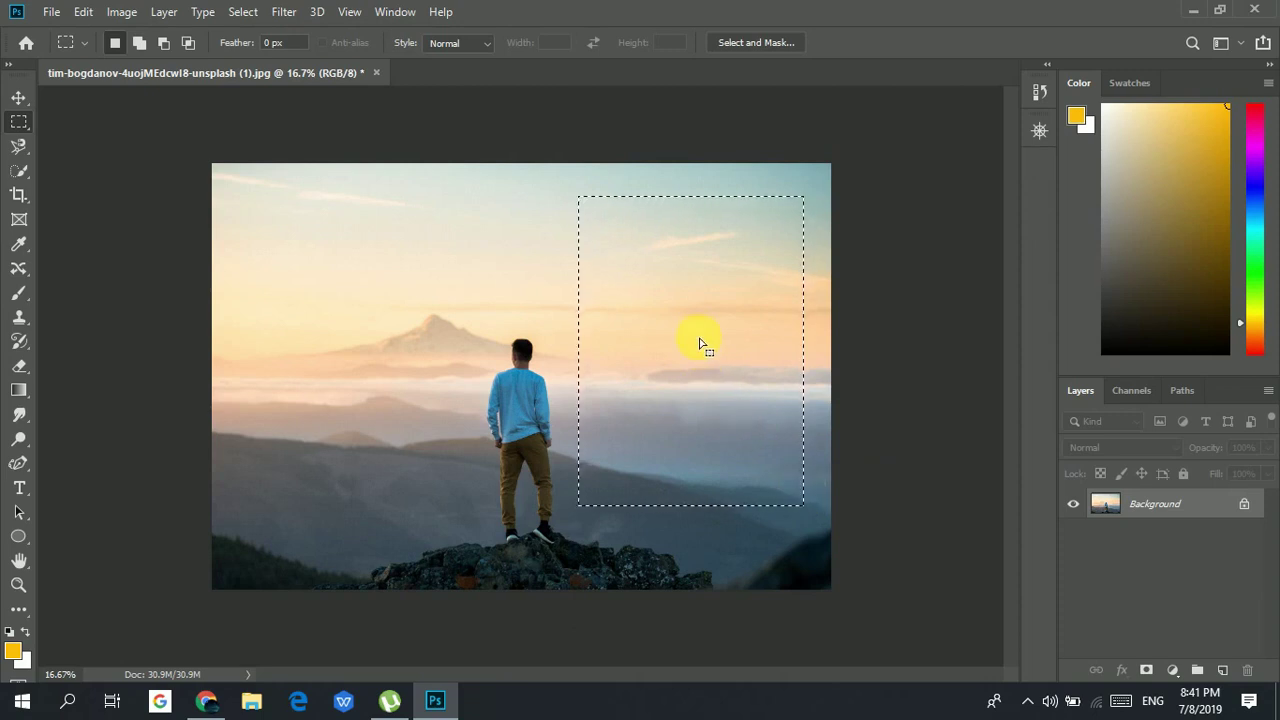
{"action": "left_click_drag", "start_coordinate": [699, 338], "coordinate": [534, 386]}
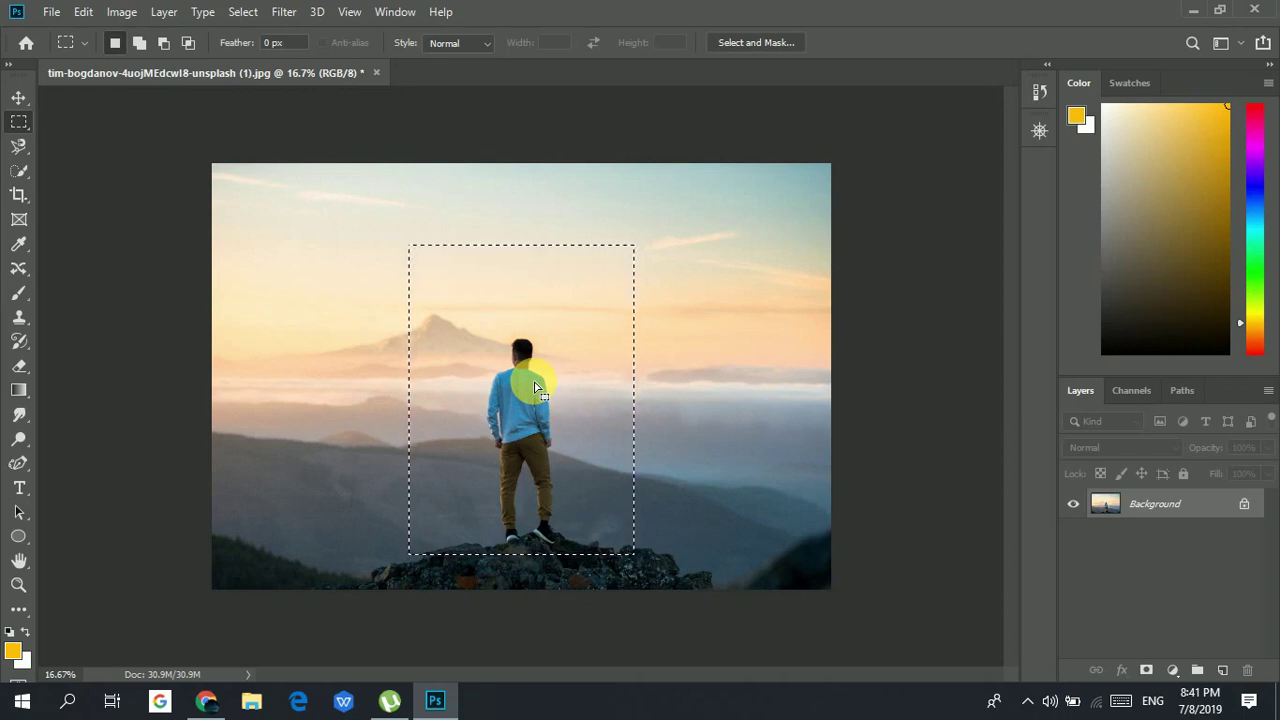
- Copy and paste the selected rectangle as Layer 1, view it alone, then delete Layer 1
{"action": "key", "text": "ctrl+c"}
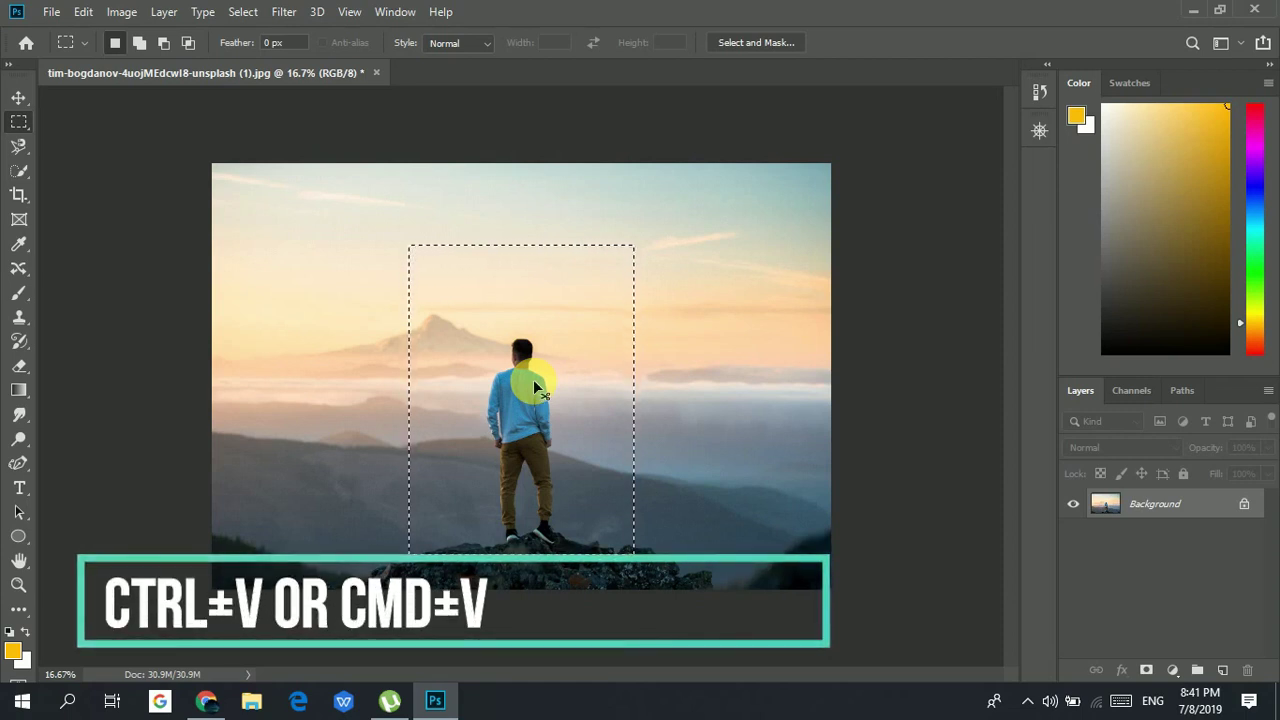
{"action": "key", "text": "ctrl+v"}
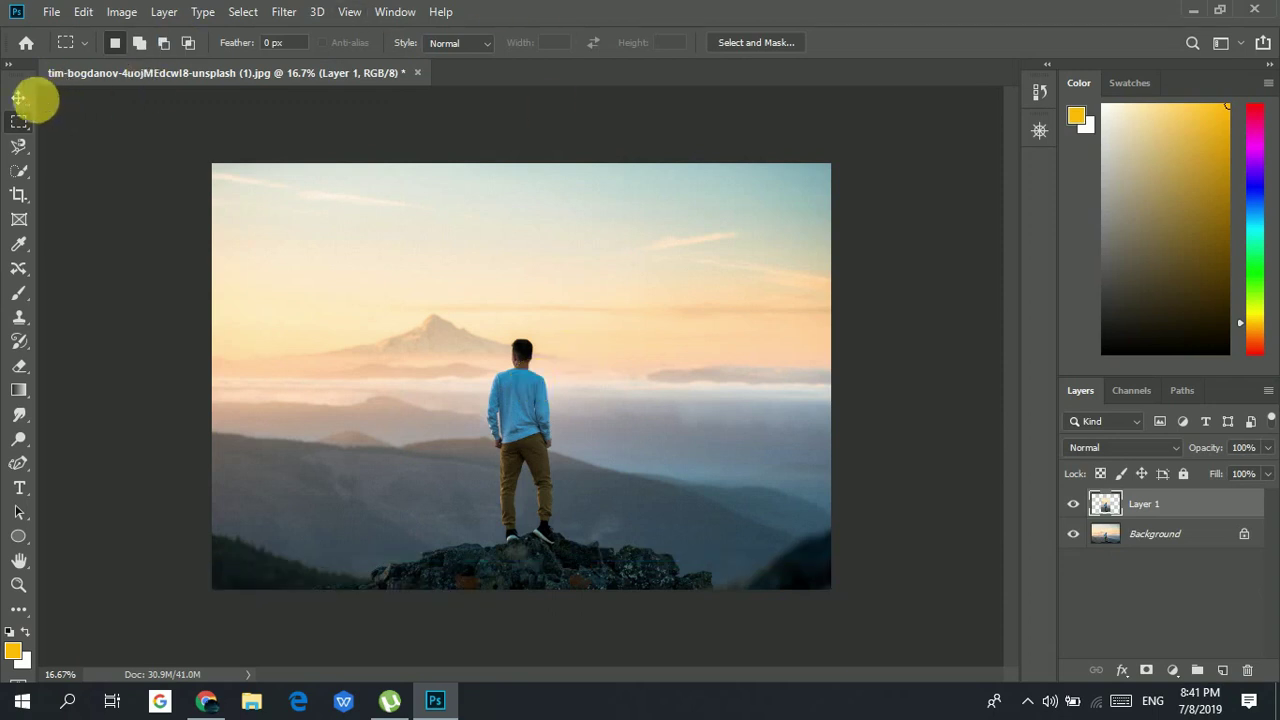
{"action": "left_click", "coordinate": [17, 100]}
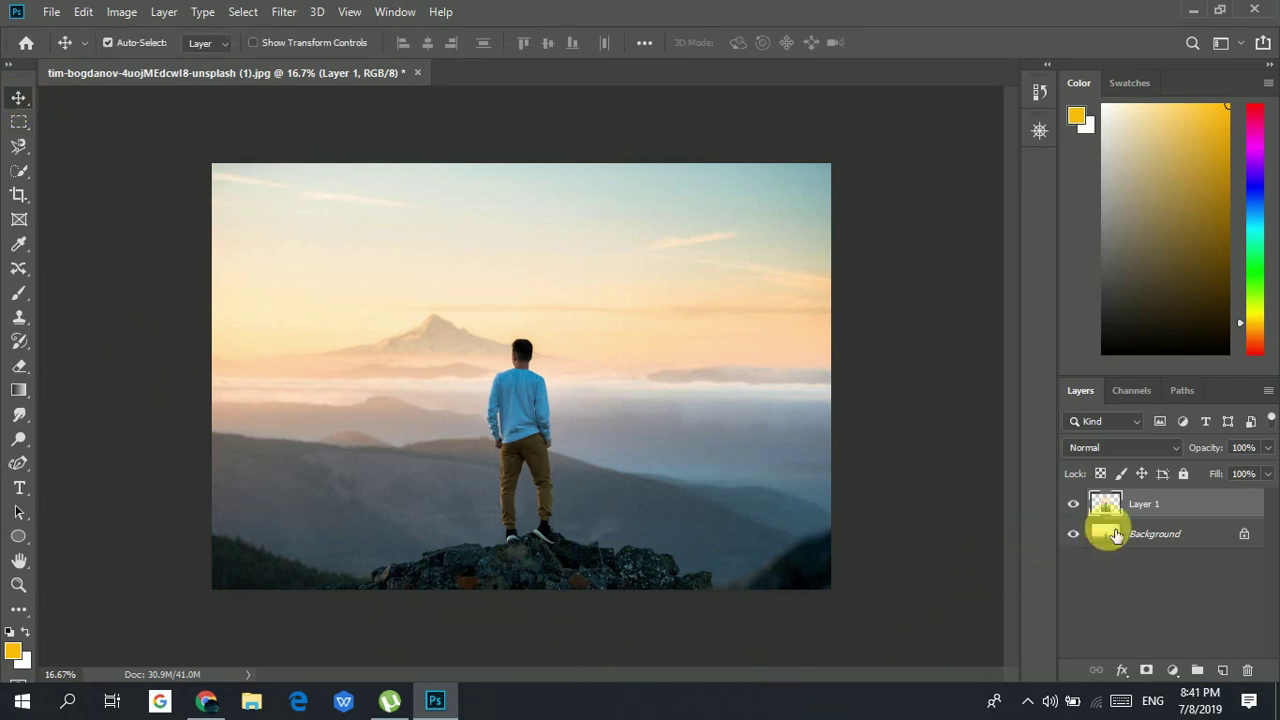
{"action": "left_click", "coordinate": [1075, 536]}
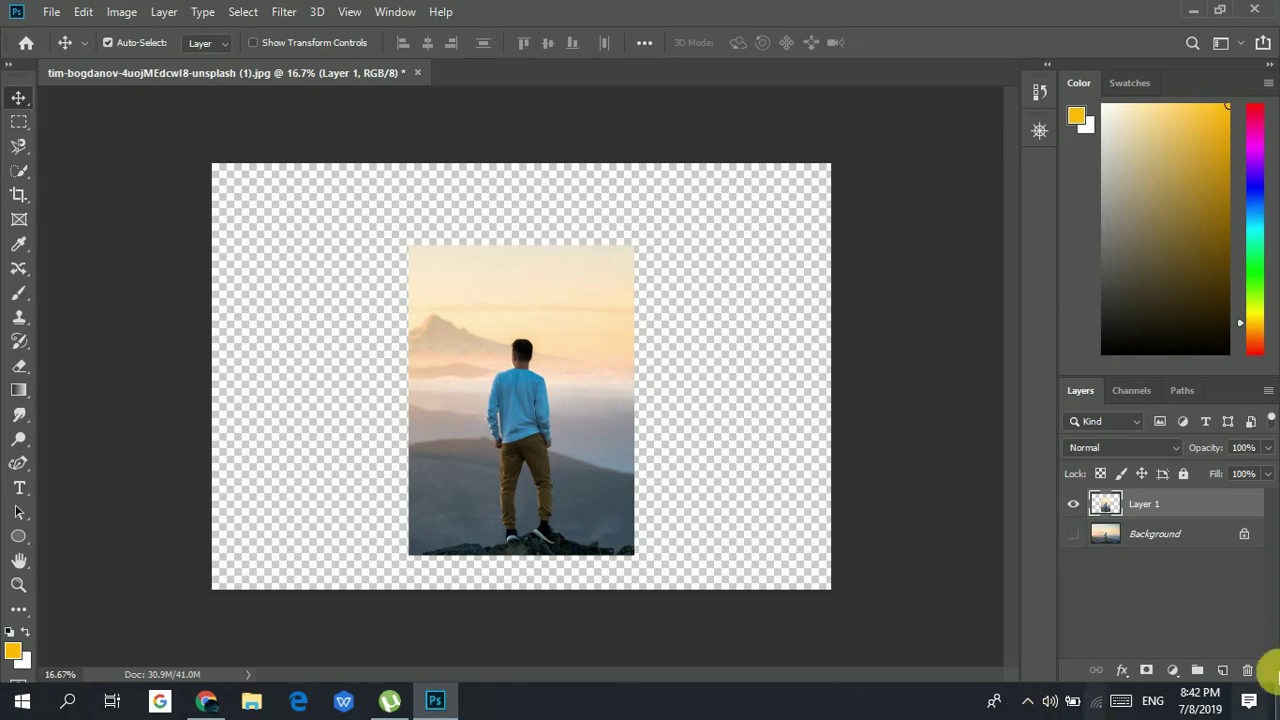
{"action": "left_click_drag", "start_coordinate": [1194, 502], "coordinate": [1250, 670]}
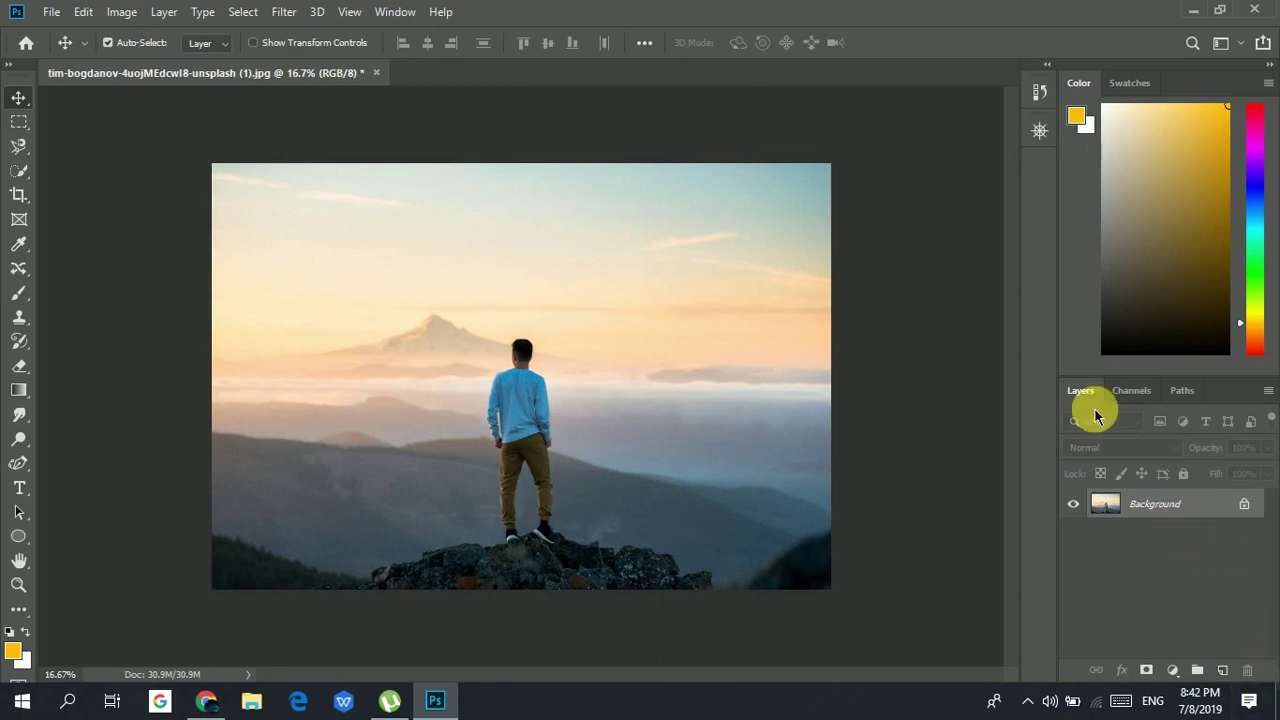
- Draw and clear two trial square selections around the man, then switch to the Elliptical Marquee tool
{"action": "left_click", "coordinate": [18, 121]}
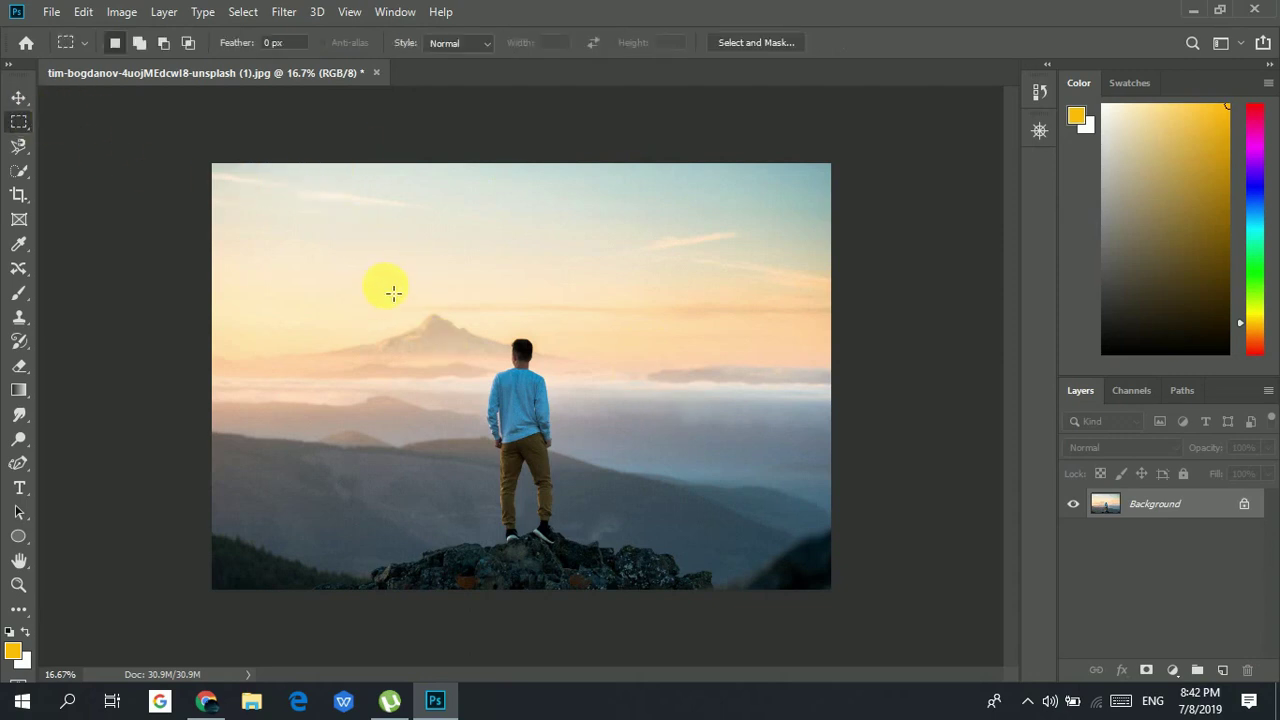
{"action": "left_click_drag", "start_coordinate": [377, 216], "coordinate": [729, 700]}
{"action": "left_click_drag", "start_coordinate": [586, 434], "coordinate": [575, 429]}
{"action": "left_click", "coordinate": [572, 362]}
{"action": "left_click_drag", "start_coordinate": [416, 256], "coordinate": [714, 712]}
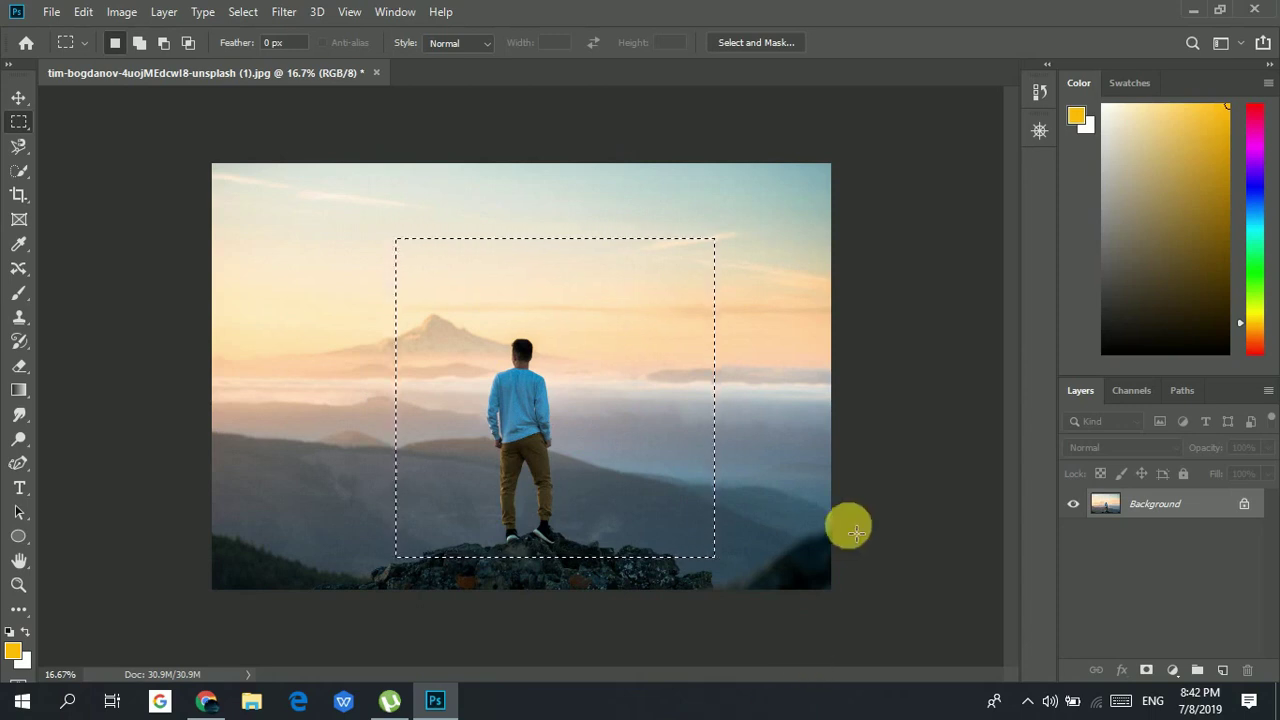
{"action": "left_click", "coordinate": [769, 397]}
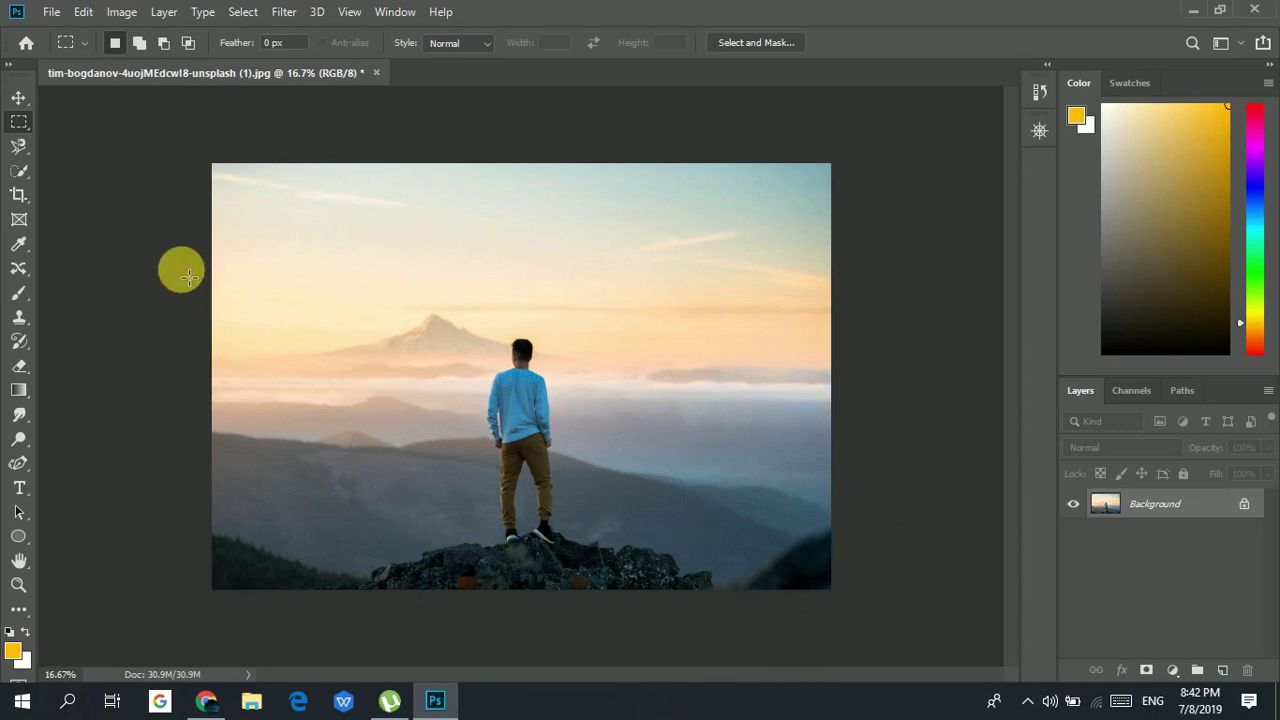
{"action": "right_click", "coordinate": [18, 121]}
{"action": "left_click", "coordinate": [157, 141]}
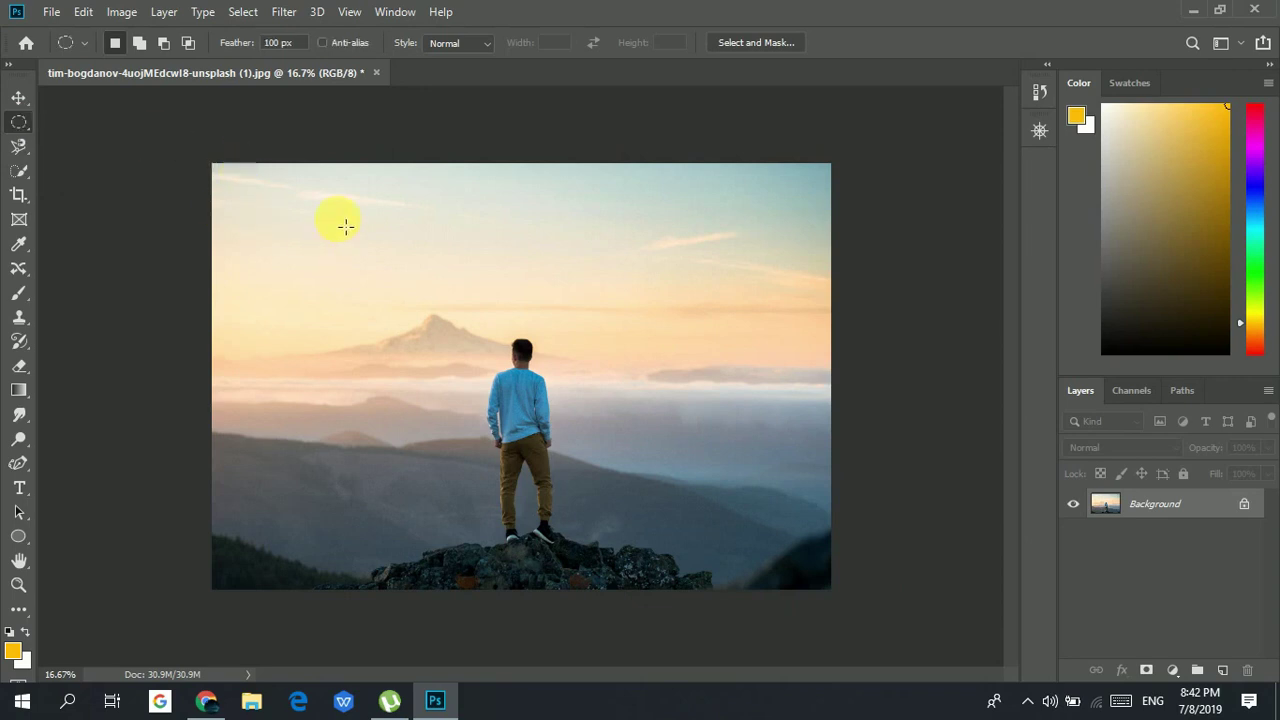
{"action": "left_click_drag", "start_coordinate": [345, 226], "coordinate": [726, 546]}
{"action": "left_click", "coordinate": [762, 430]}
{"action": "left_click_drag", "start_coordinate": [416, 238], "coordinate": [714, 668]}
{"action": "mouse_move", "coordinate": [620, 449]}
{"action": "left_mouse_down"}
{"action": "mouse_move", "coordinate": [608, 446]}
{"action": "mouse_move", "coordinate": [615, 470]}
{"action": "mouse_move", "coordinate": [611, 435]}
{"action": "mouse_move", "coordinate": [622, 440]}
{"action": "left_mouse_up"}
{"action": "left_click_drag", "start_coordinate": [623, 440], "coordinate": [721, 279]}
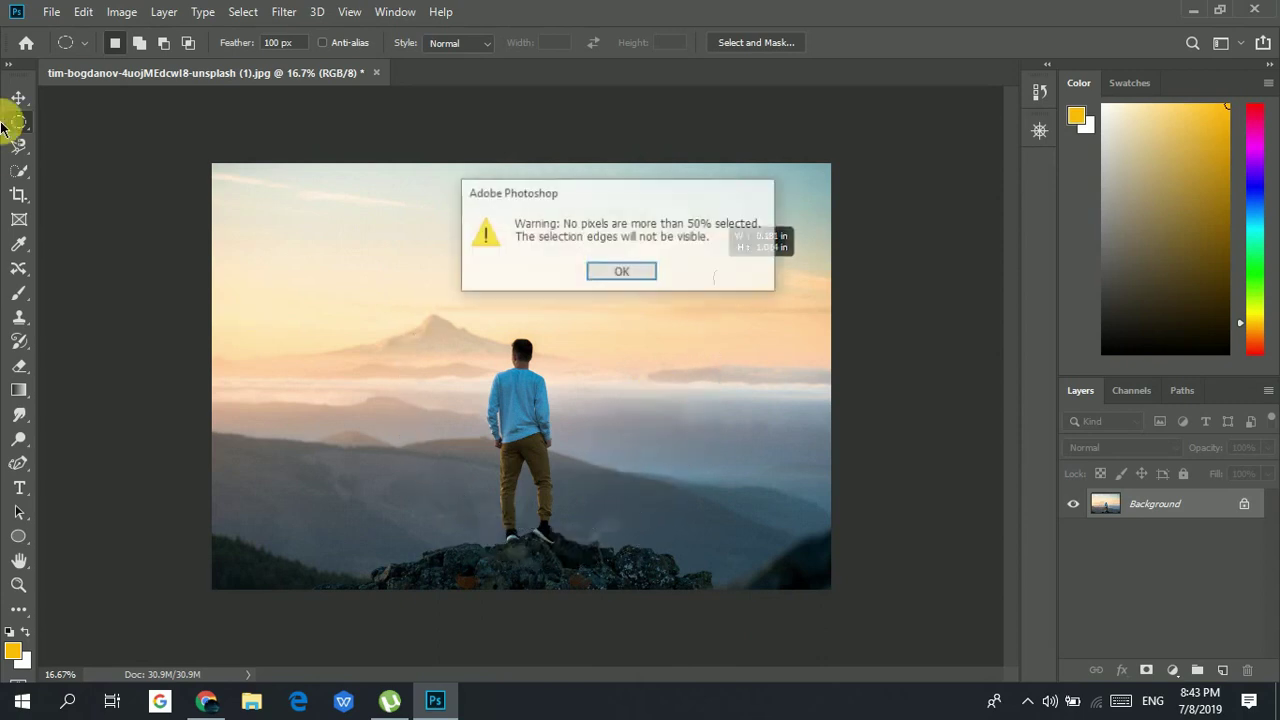
{"action": "left_click", "coordinate": [622, 275]}
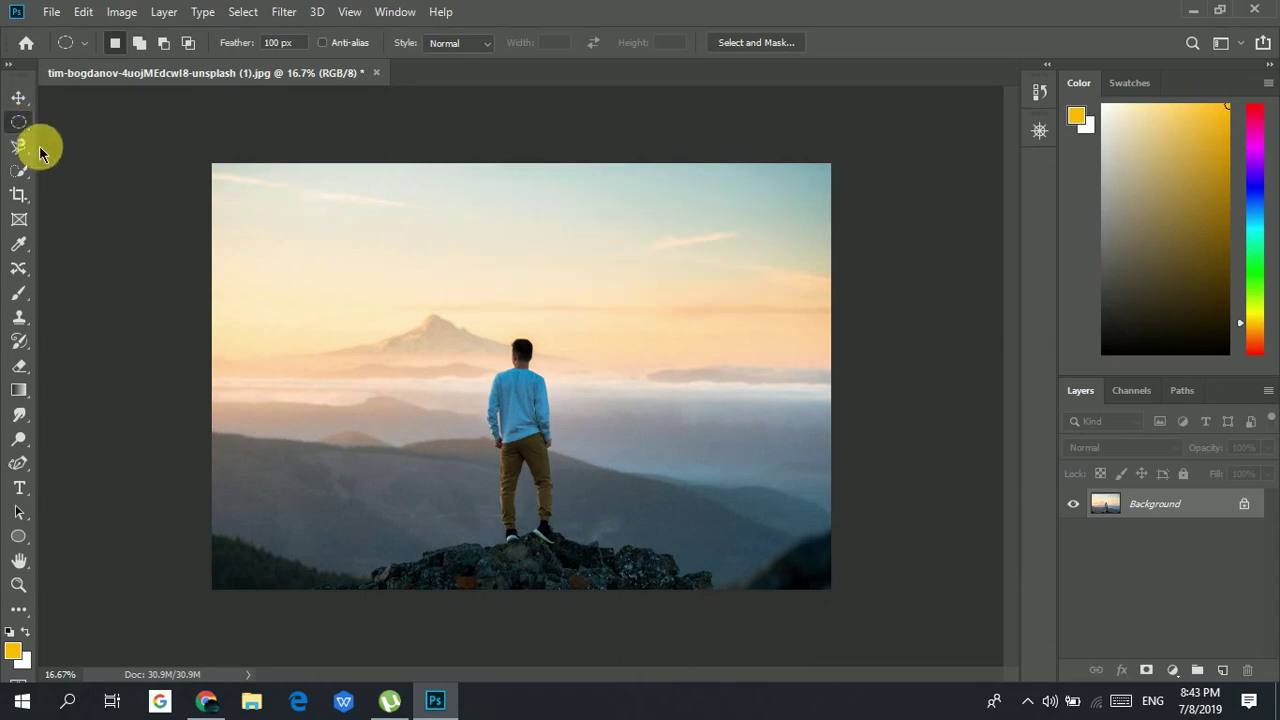
{"action": "right_click", "coordinate": [18, 121]}
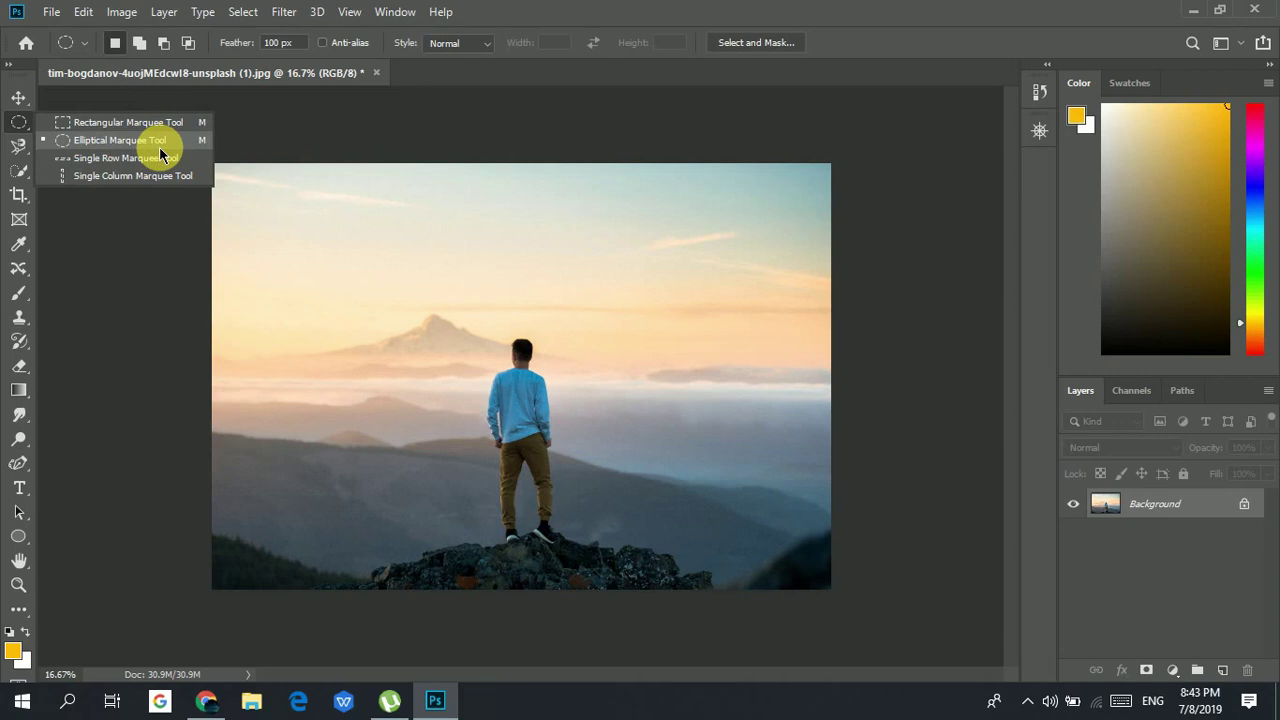
- Draw a feathered circle right of the man's head and fill it white on a new Layer 1
{"action": "left_click", "coordinate": [160, 148]}
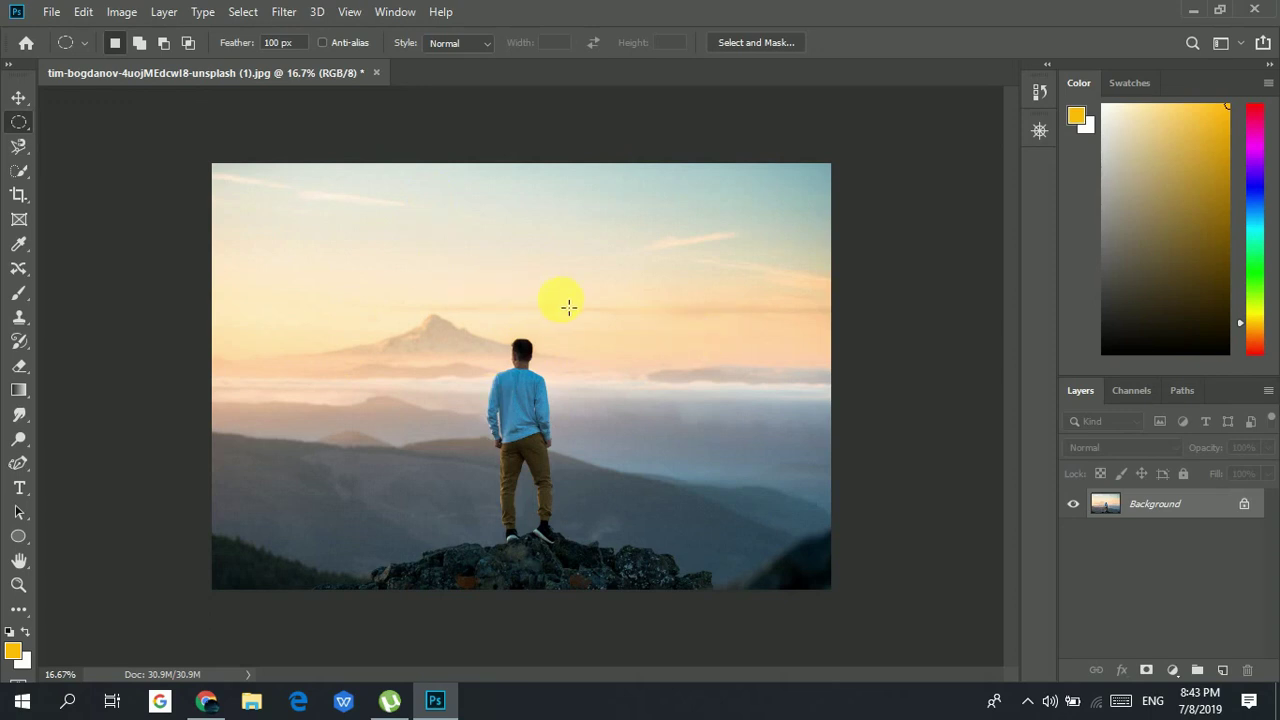
{"action": "left_click_drag", "start_coordinate": [565, 300], "coordinate": [657, 391]}
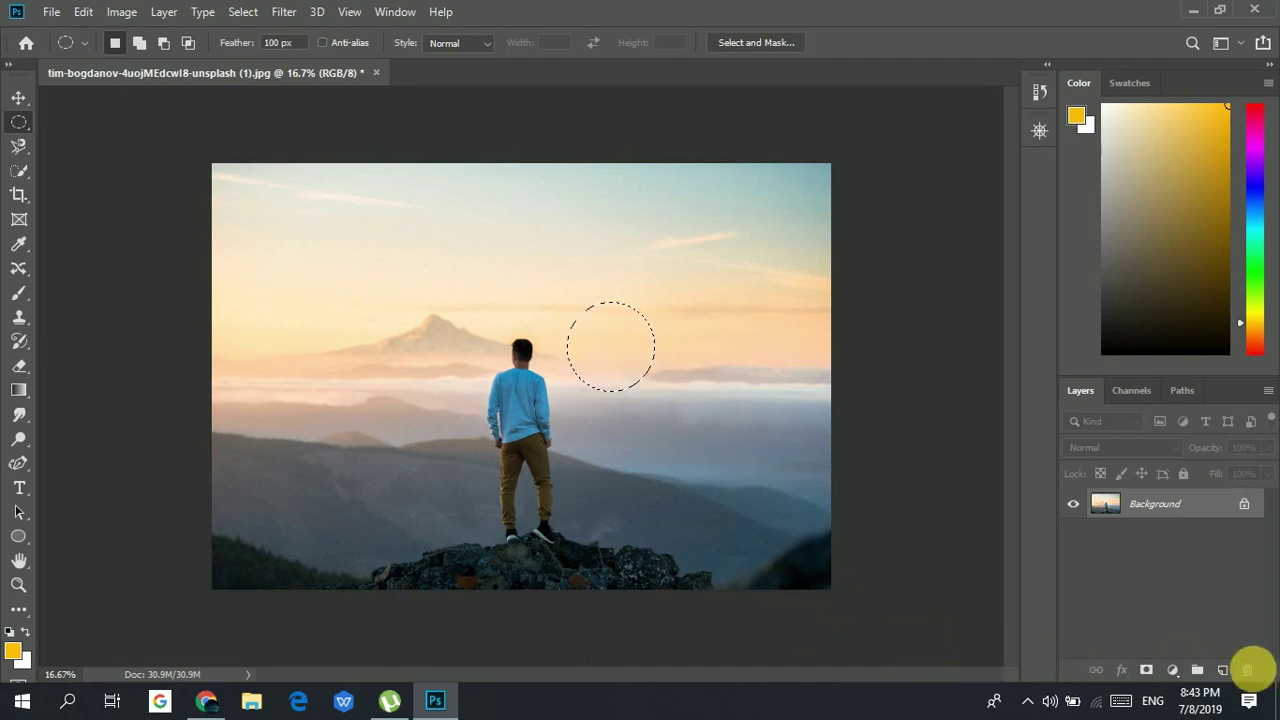
{"action": "left_click", "coordinate": [1222, 670]}
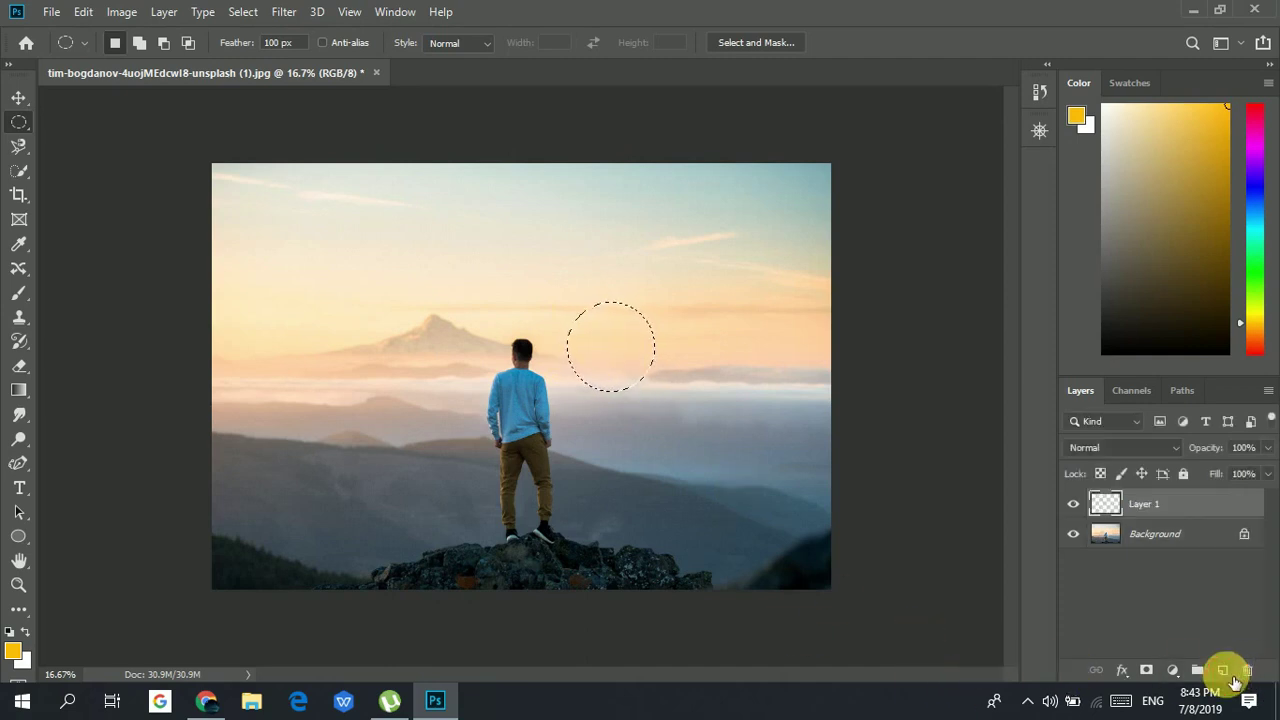
{"action": "left_click", "coordinate": [83, 12]}
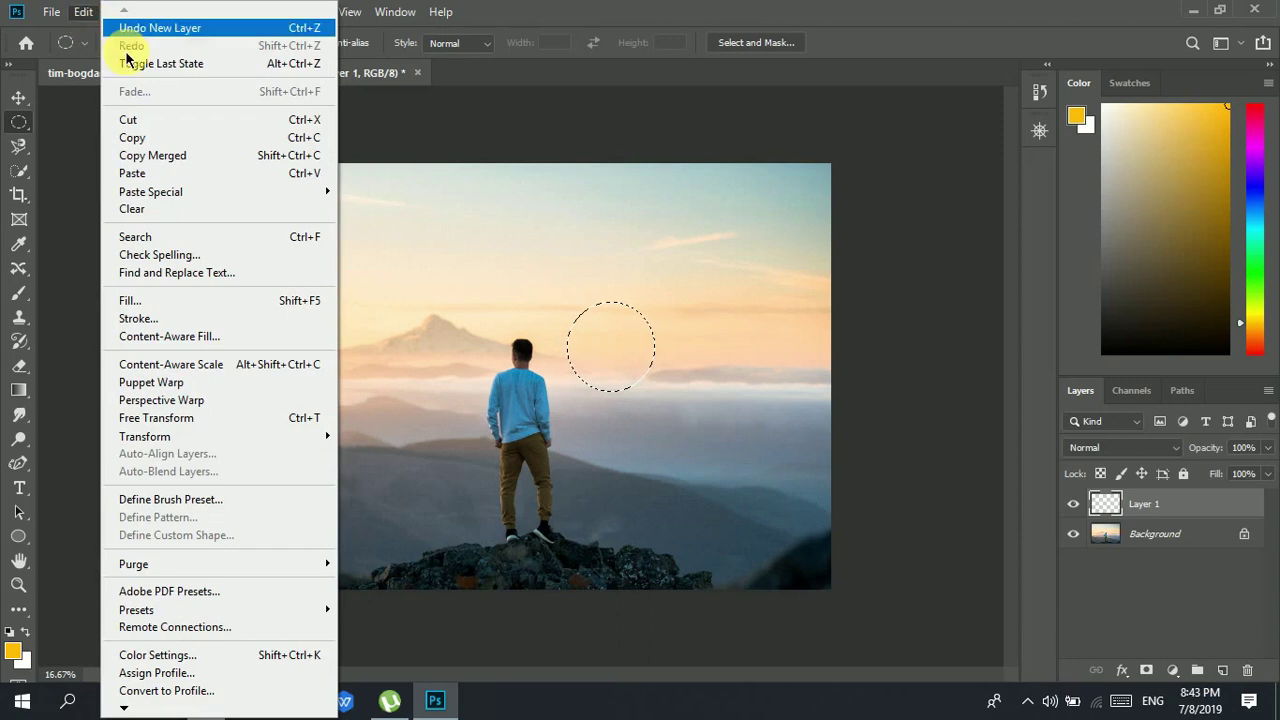
{"action": "left_click", "coordinate": [187, 304]}
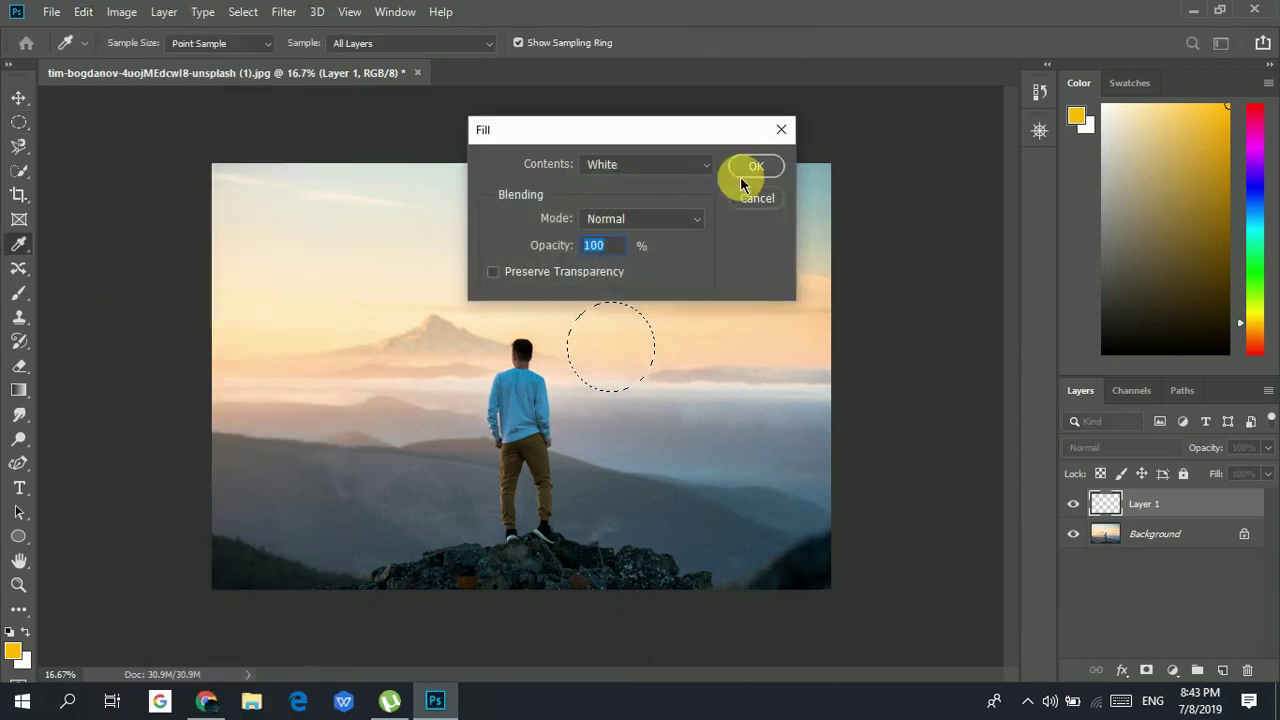
{"action": "left_click", "coordinate": [760, 167]}
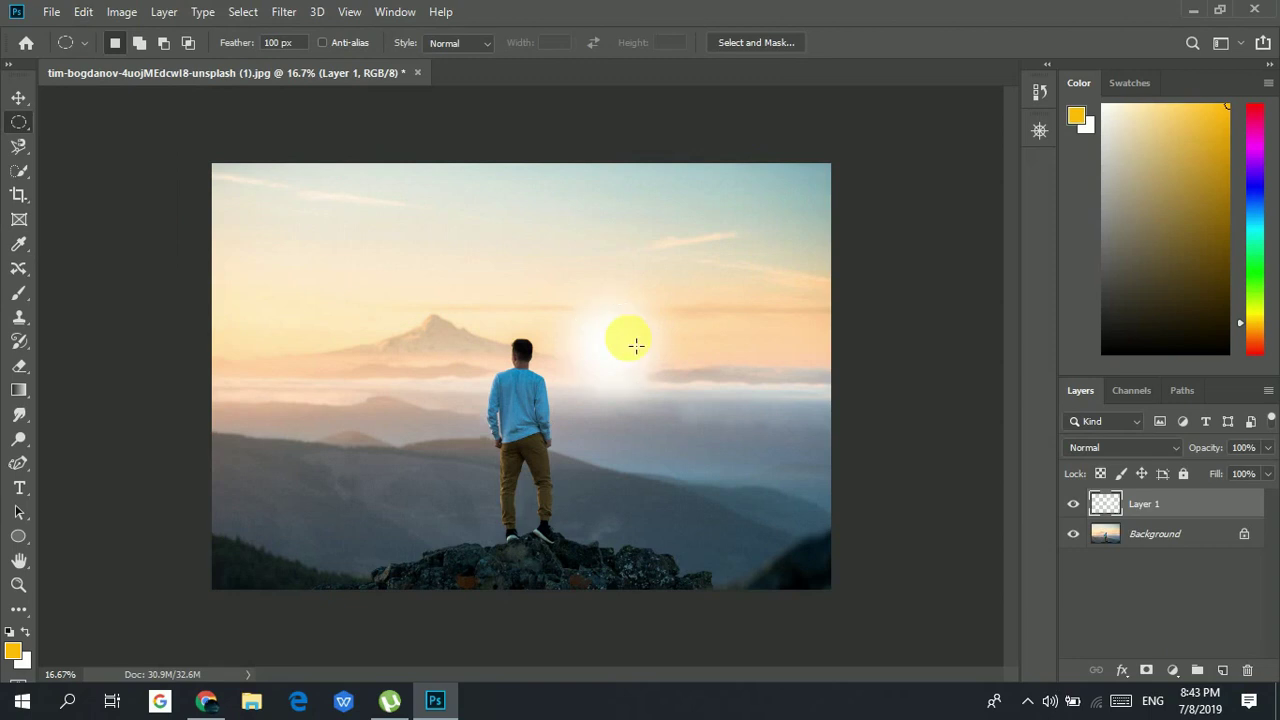
{"action": "left_click", "coordinate": [18, 97]}
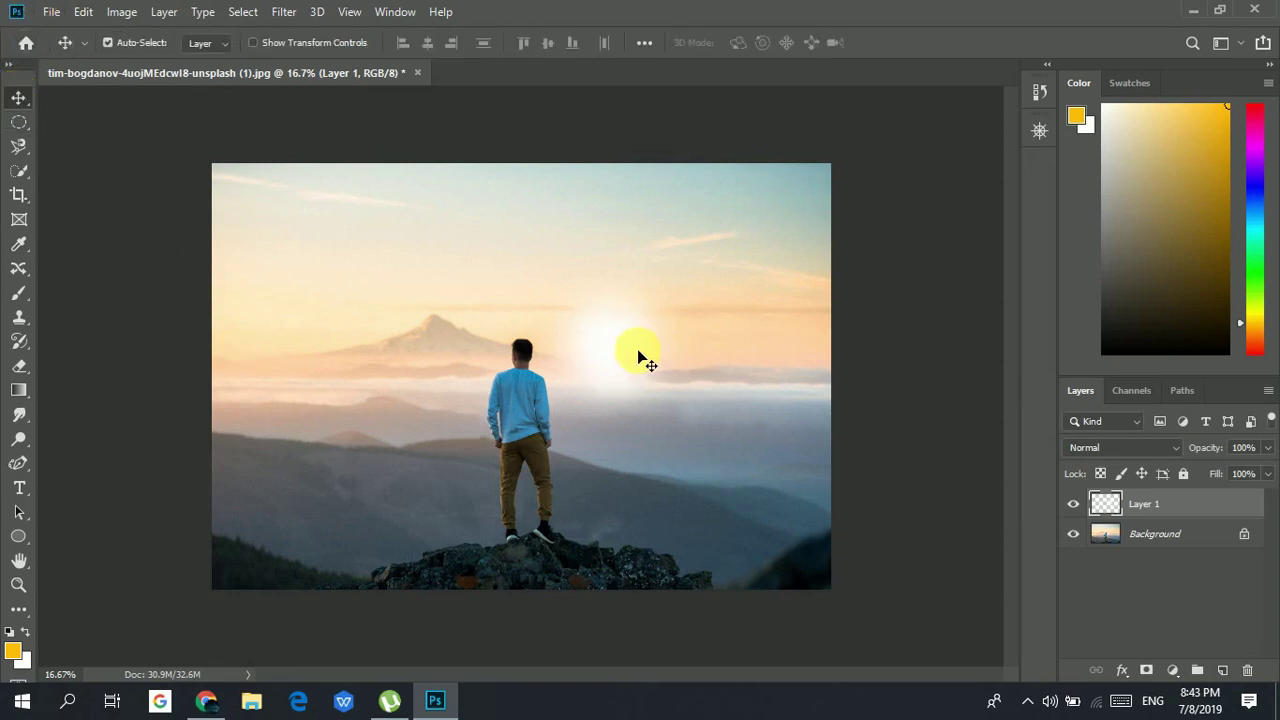
- Try moving the white glow, then undo the move and remove the glow
{"action": "left_click_drag", "start_coordinate": [638, 353], "coordinate": [663, 337]}
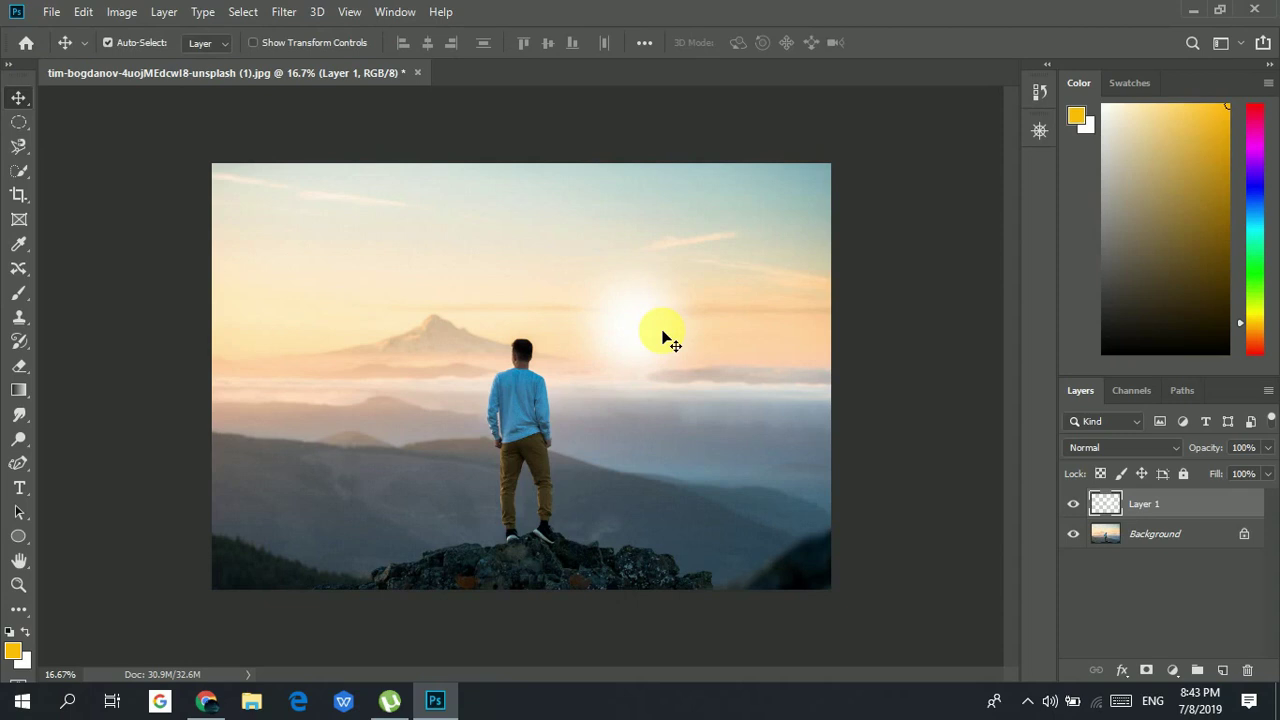
{"action": "key", "text": "ctrl+z"}
{"action": "key", "text": "ctrl+z"}
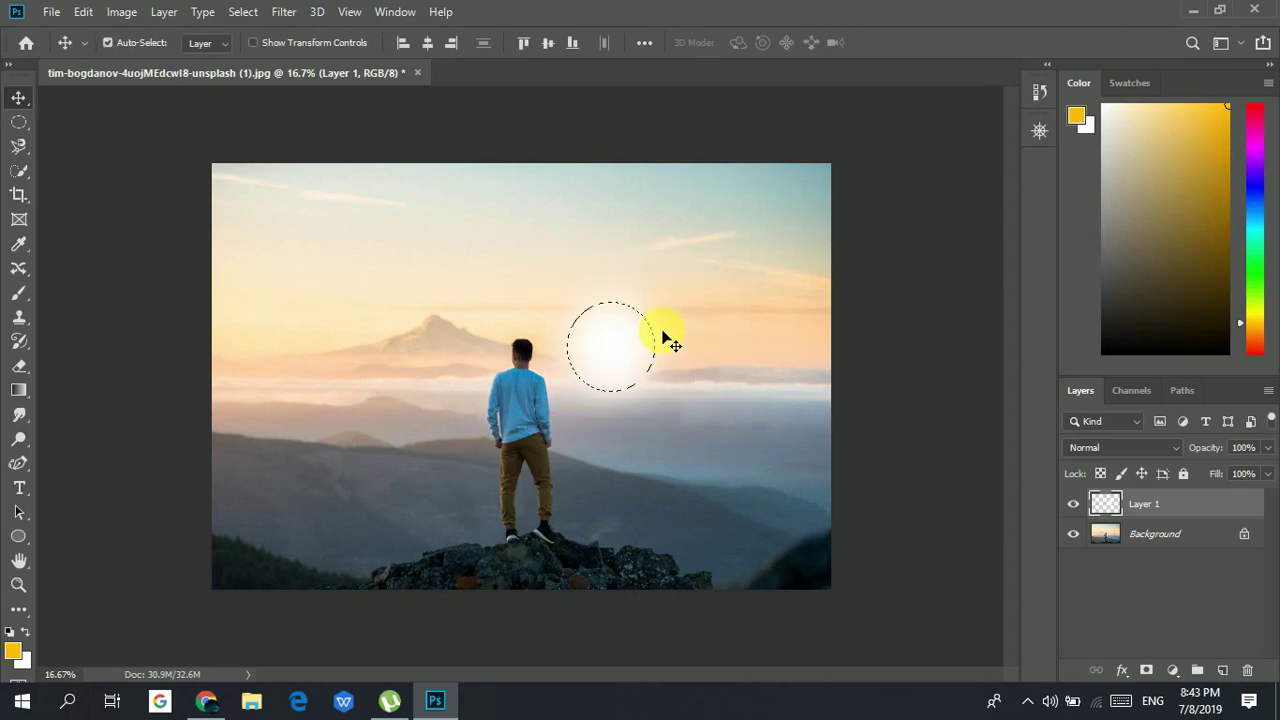
{"action": "key", "text": "ctrl+z"}
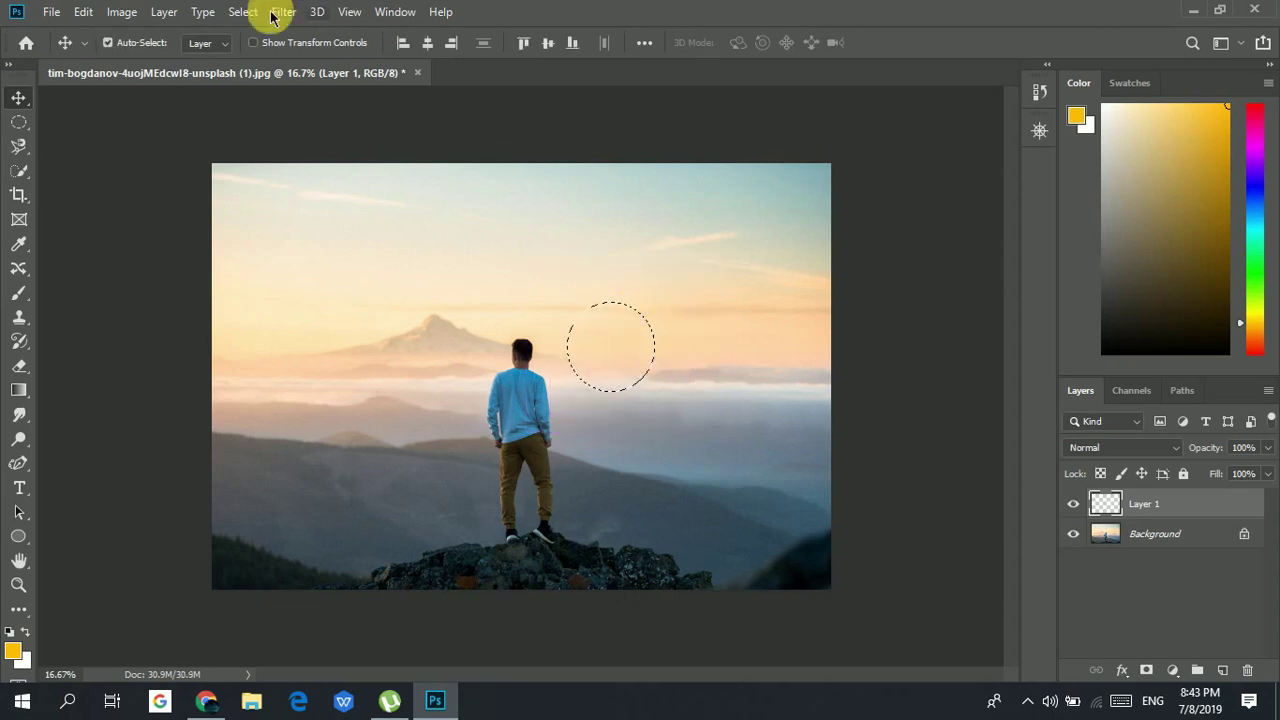
- Set the elliptical feather to 0 px, fill a hard-edged white circle, and deselect
{"action": "left_click", "coordinate": [24, 123]}
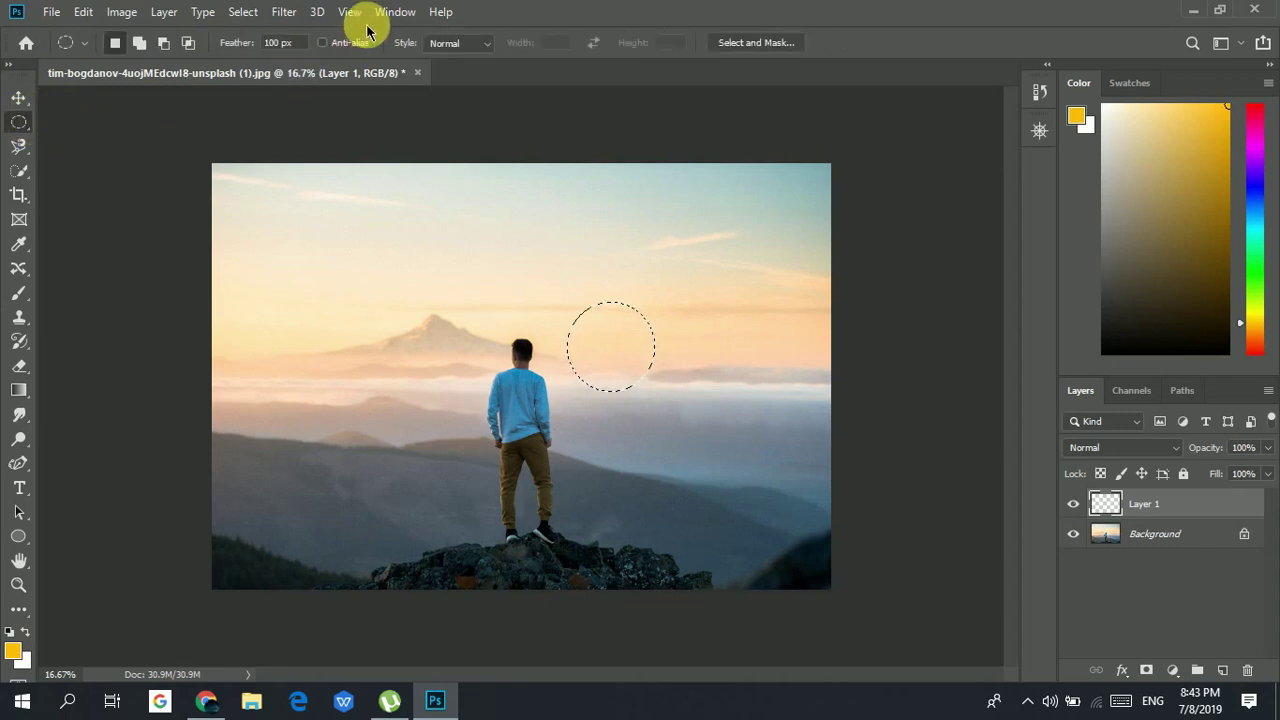
{"action": "left_click", "coordinate": [292, 45]}
{"action": "type", "text": "0"}
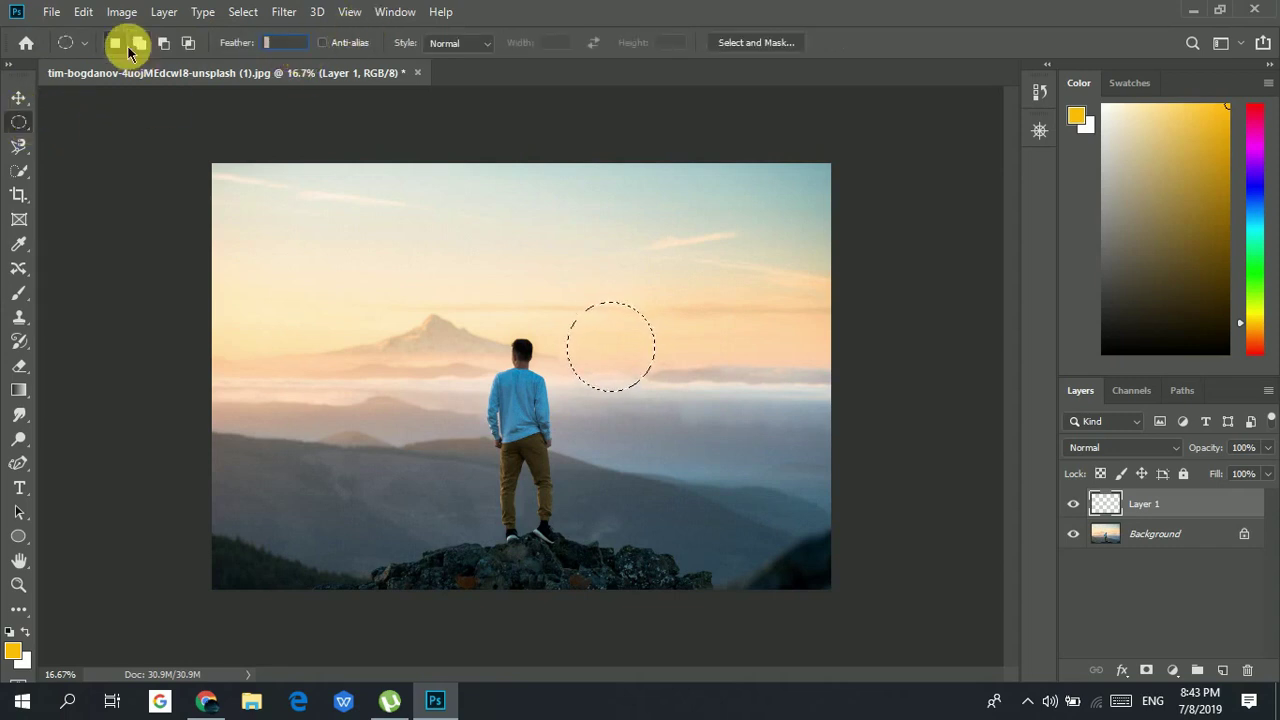
{"action": "left_click", "coordinate": [128, 52]}
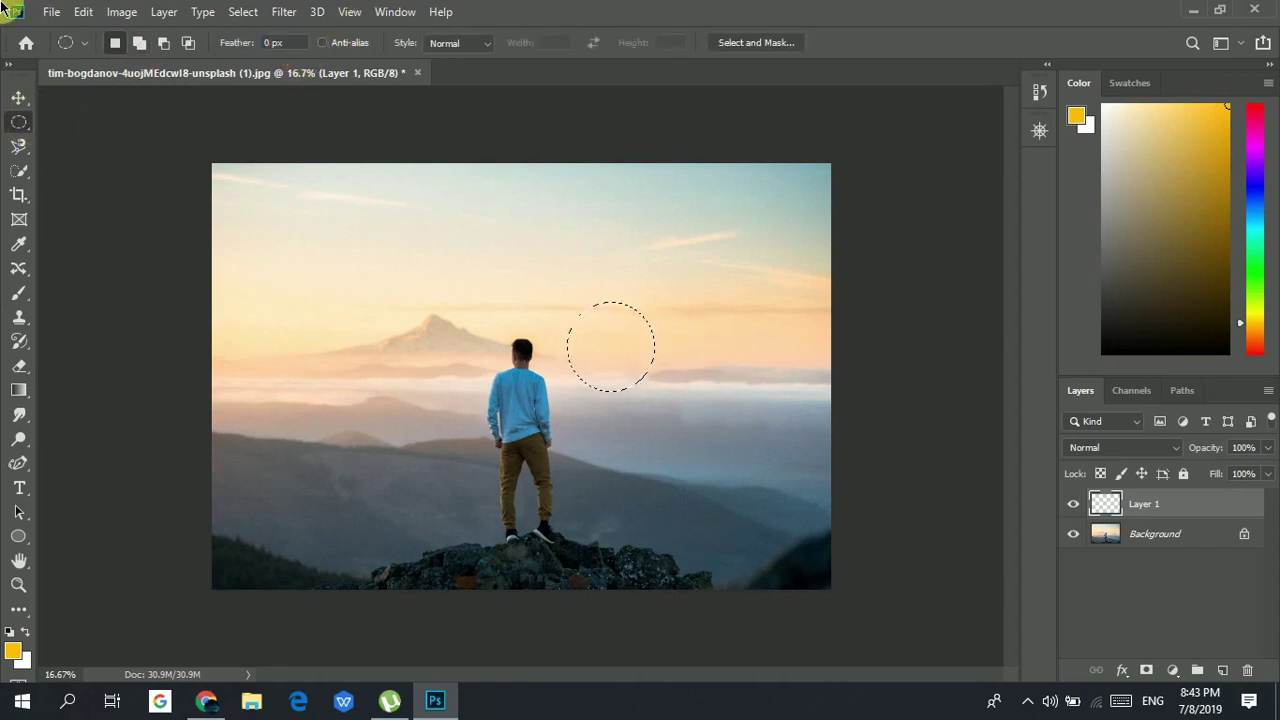
{"action": "left_click", "coordinate": [83, 11]}
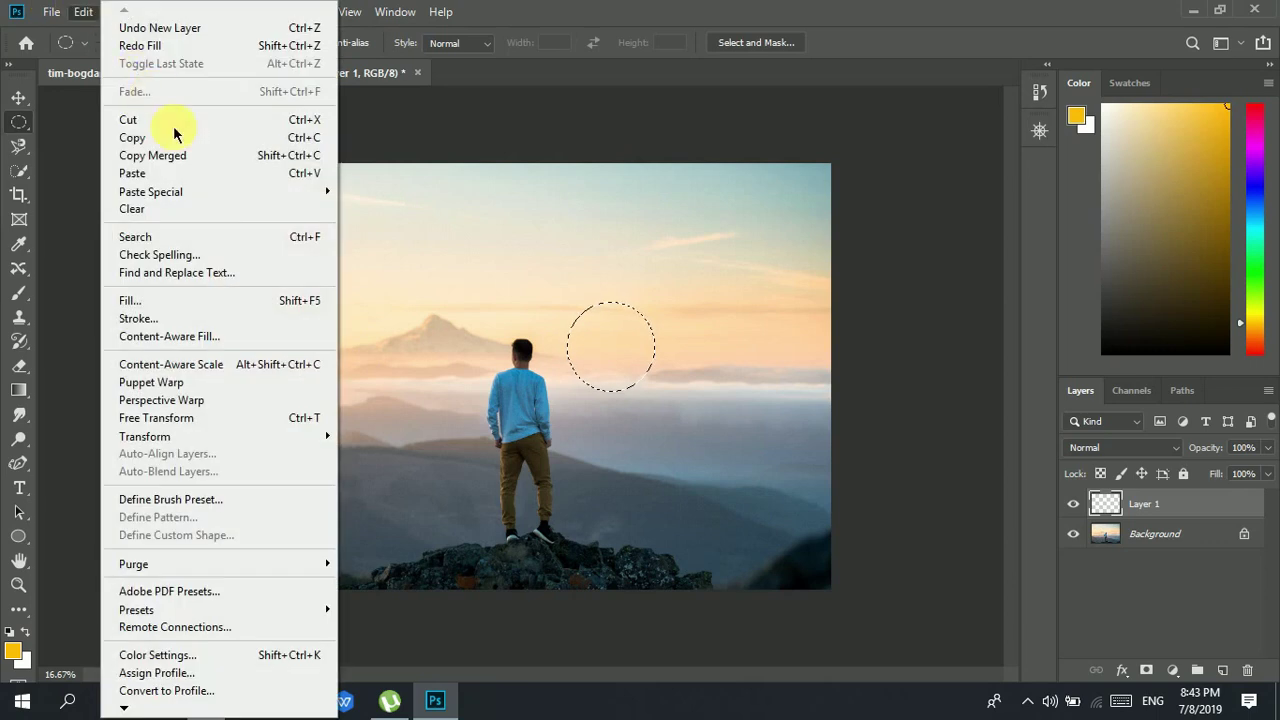
{"action": "left_click", "coordinate": [188, 299]}
{"action": "left_click", "coordinate": [762, 166]}
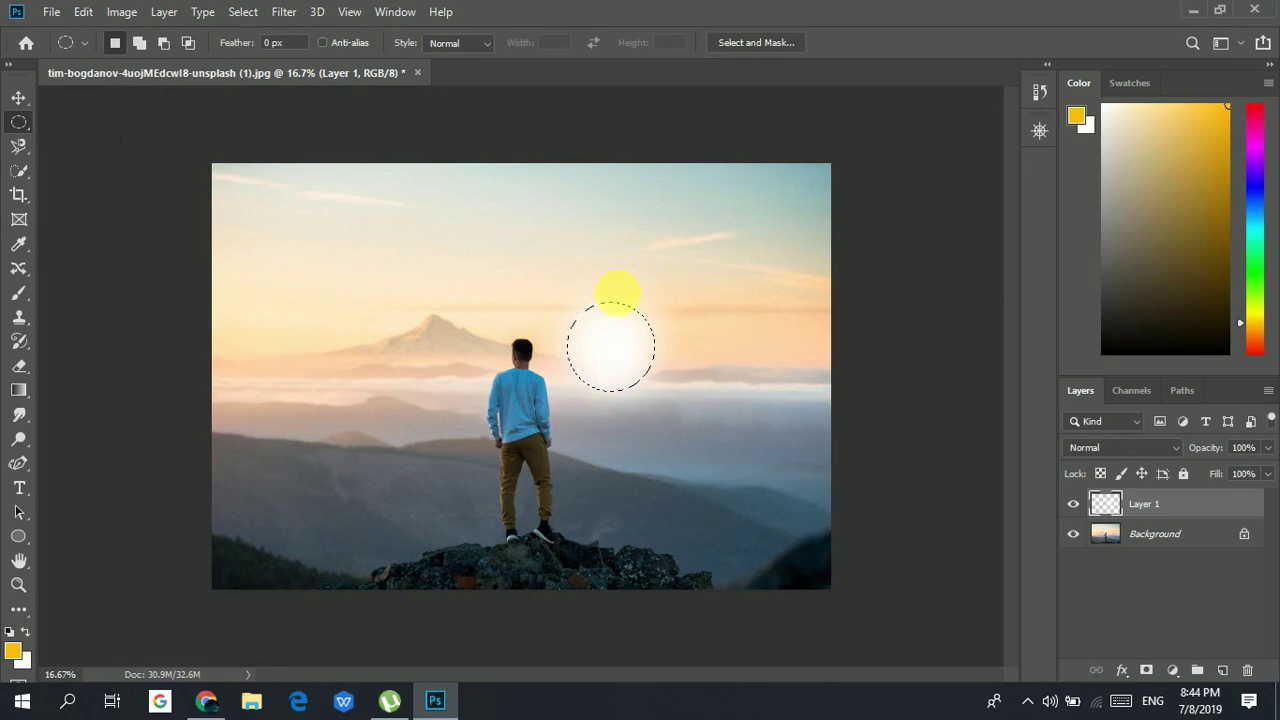
{"action": "key", "text": "ctrl+d"}
- Drag the white glow around the sky, settling it right of the man near the horizon
{"action": "left_click", "coordinate": [18, 97]}
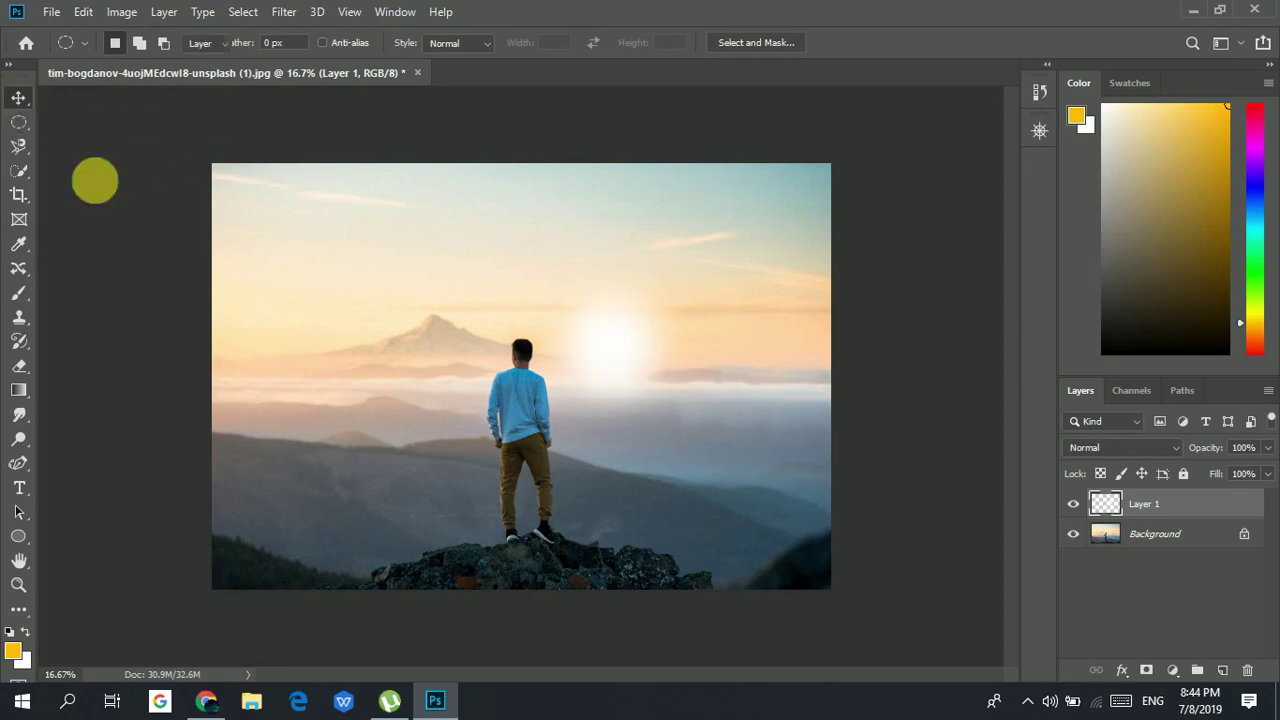
{"action": "left_click_drag", "start_coordinate": [620, 363], "coordinate": [690, 357]}
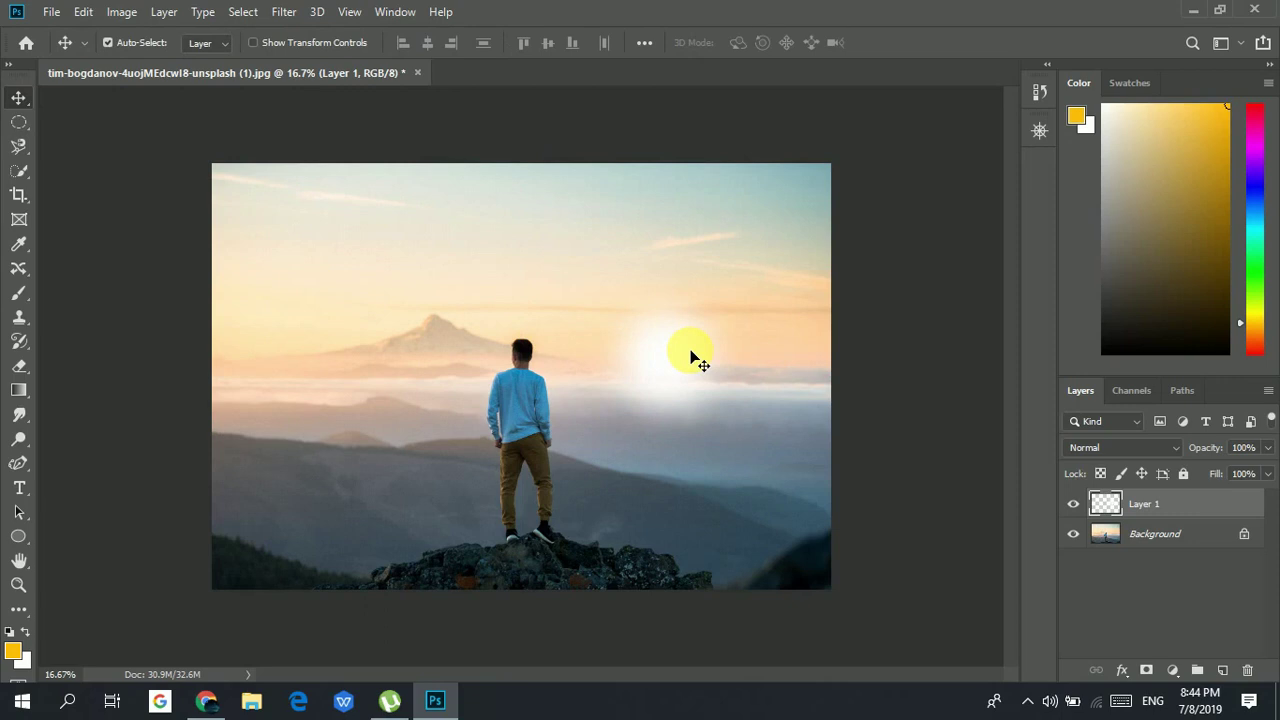
{"action": "left_click_drag", "start_coordinate": [690, 357], "coordinate": [640, 349]}
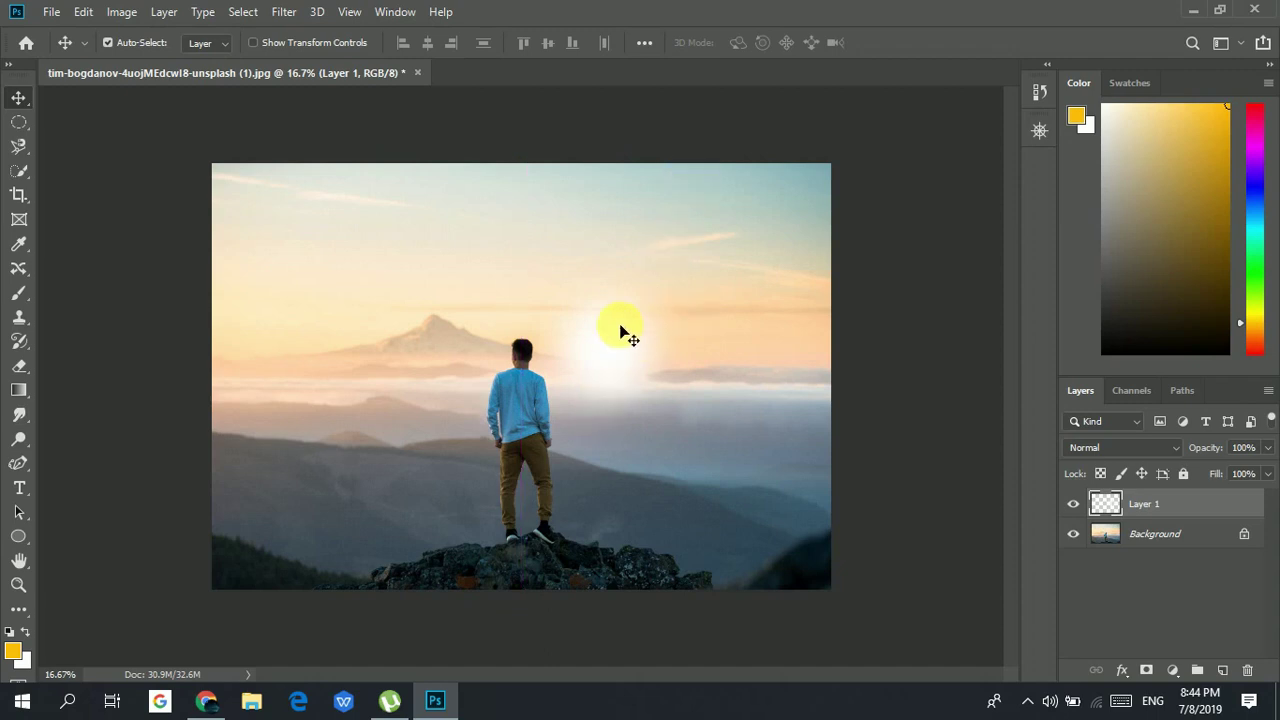
{"action": "left_click_drag", "start_coordinate": [623, 334], "coordinate": [705, 312]}
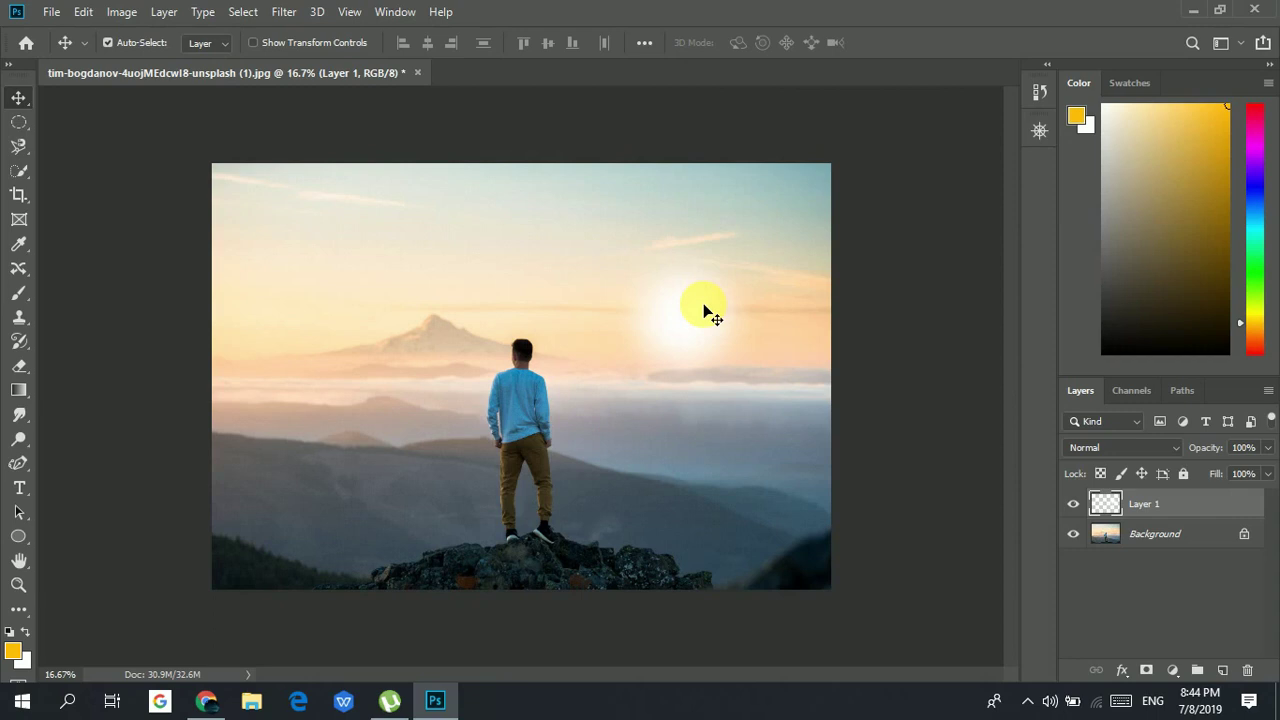
{"action": "mouse_move", "coordinate": [701, 303]}
{"action": "left_mouse_down"}
{"action": "mouse_move", "coordinate": [745, 336]}
{"action": "mouse_move", "coordinate": [720, 445]}
{"action": "mouse_move", "coordinate": [701, 290]}
{"action": "mouse_move", "coordinate": [706, 300]}
{"action": "left_mouse_up"}
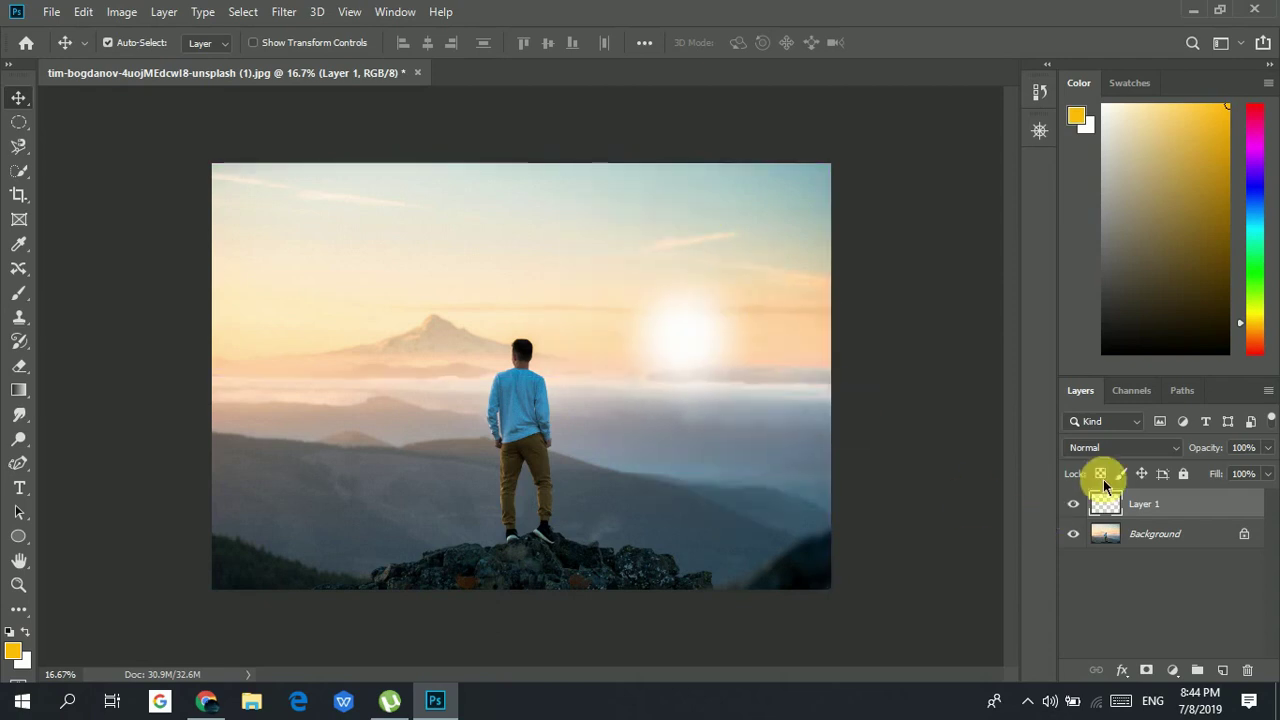
- Delete the glow Layer 1 and dismiss the locked Background layer prompt
{"action": "left_click_drag", "start_coordinate": [1163, 508], "coordinate": [1261, 677]}
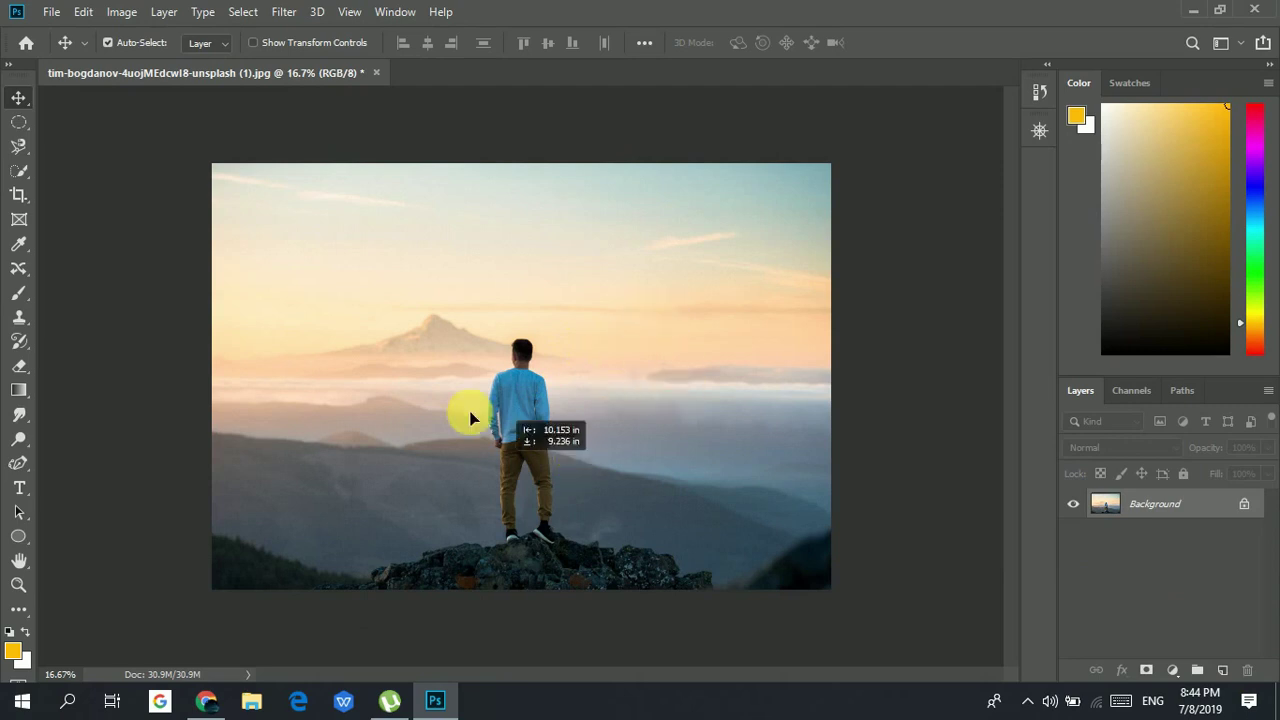
{"action": "left_click_drag", "start_coordinate": [470, 418], "coordinate": [697, 371]}
{"action": "left_click", "coordinate": [778, 314]}
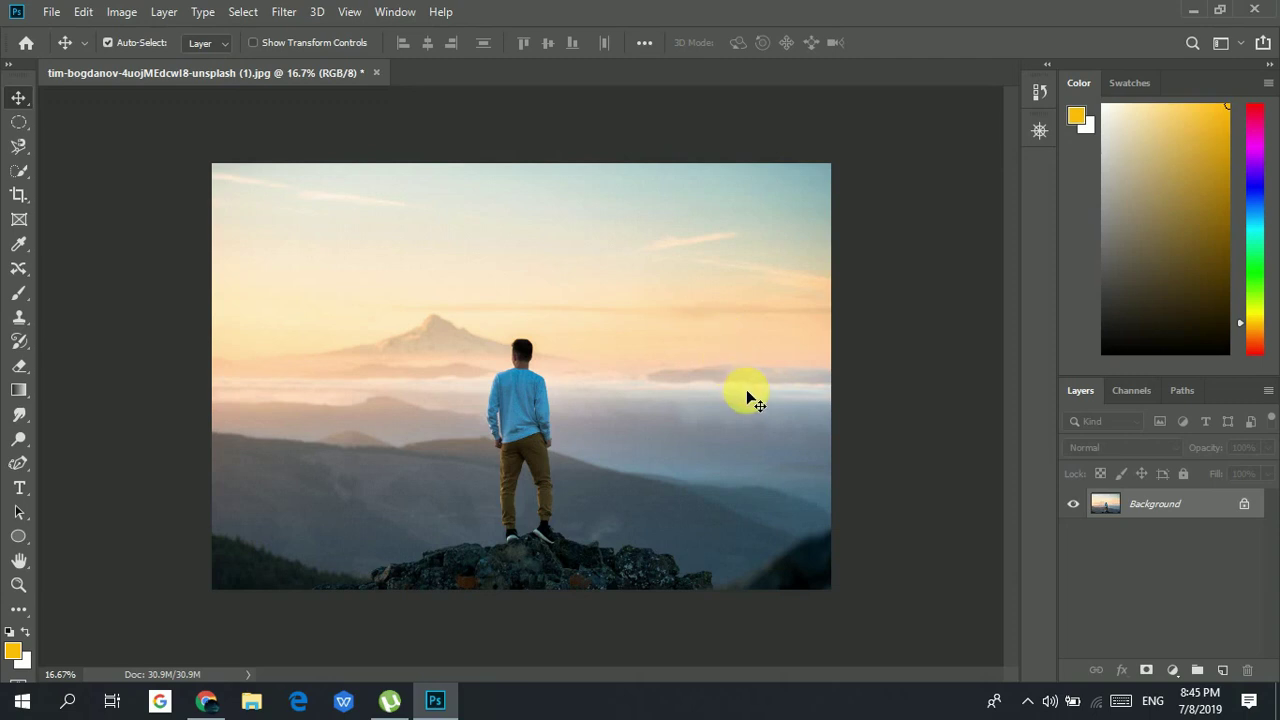
{"action": "left_click", "coordinate": [19, 122]}
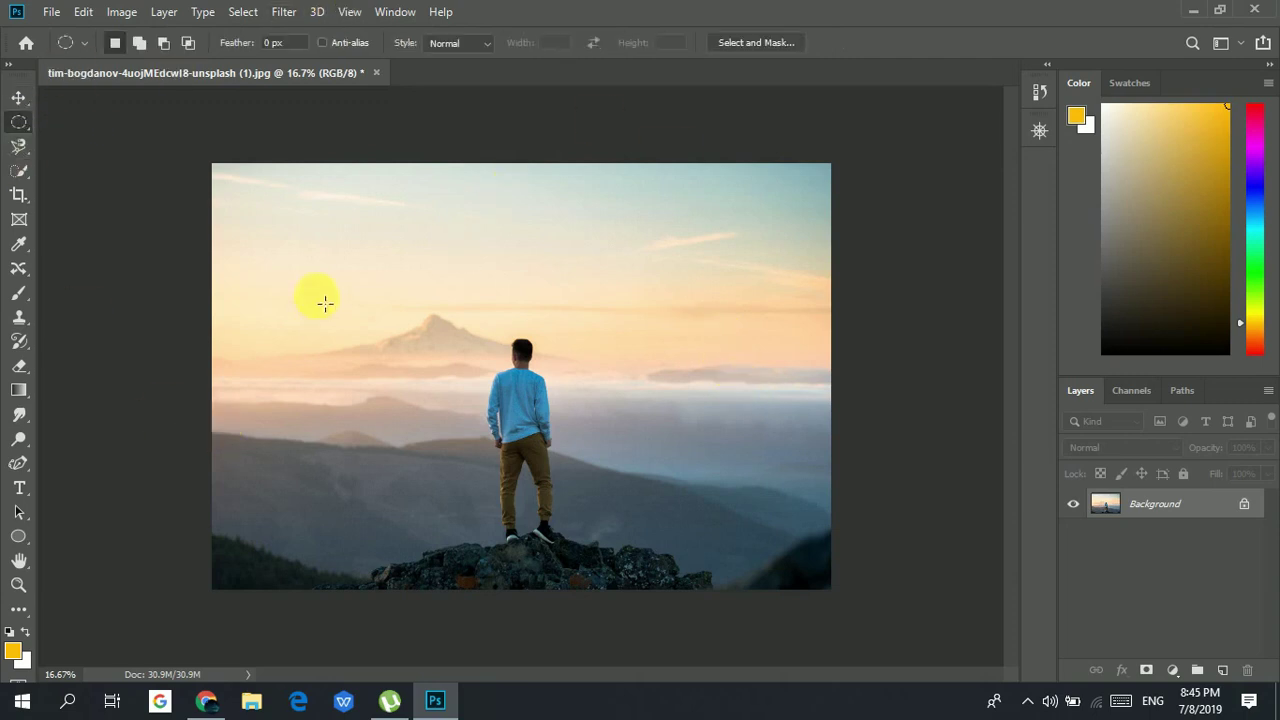
{"action": "left_click_drag", "start_coordinate": [404, 225], "coordinate": [624, 568]}
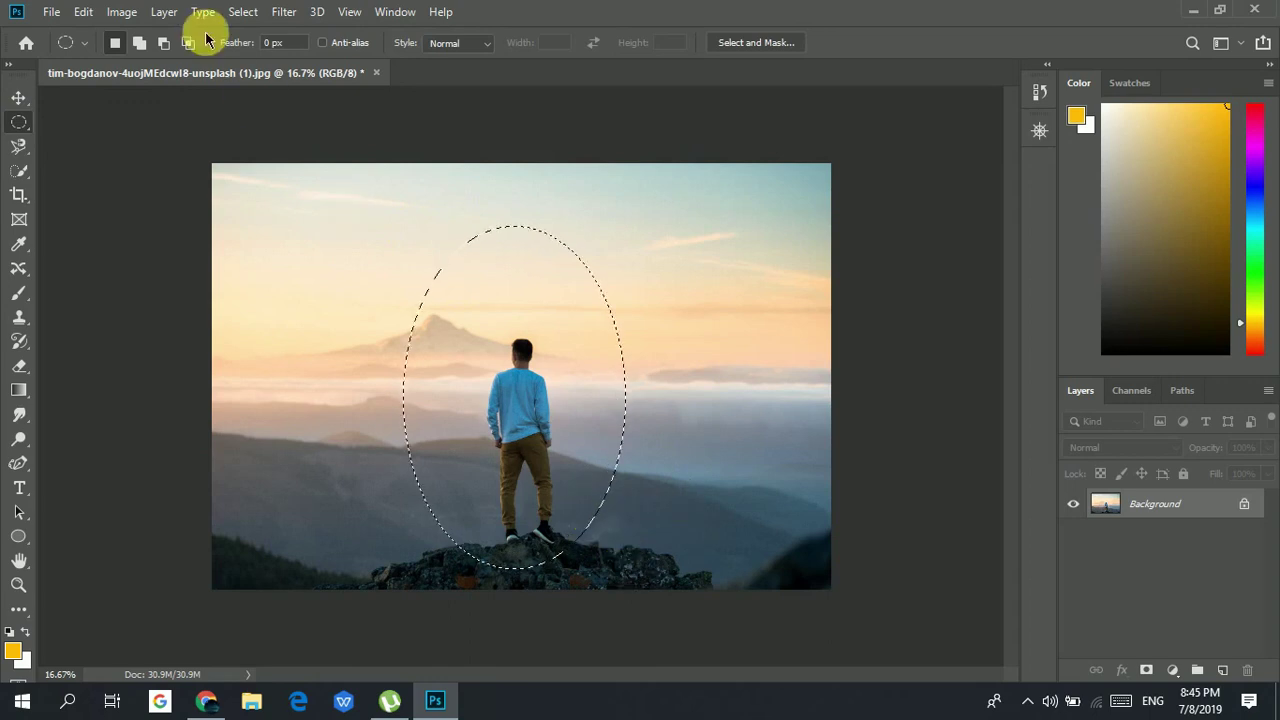
{"action": "left_click", "coordinate": [82, 11]}
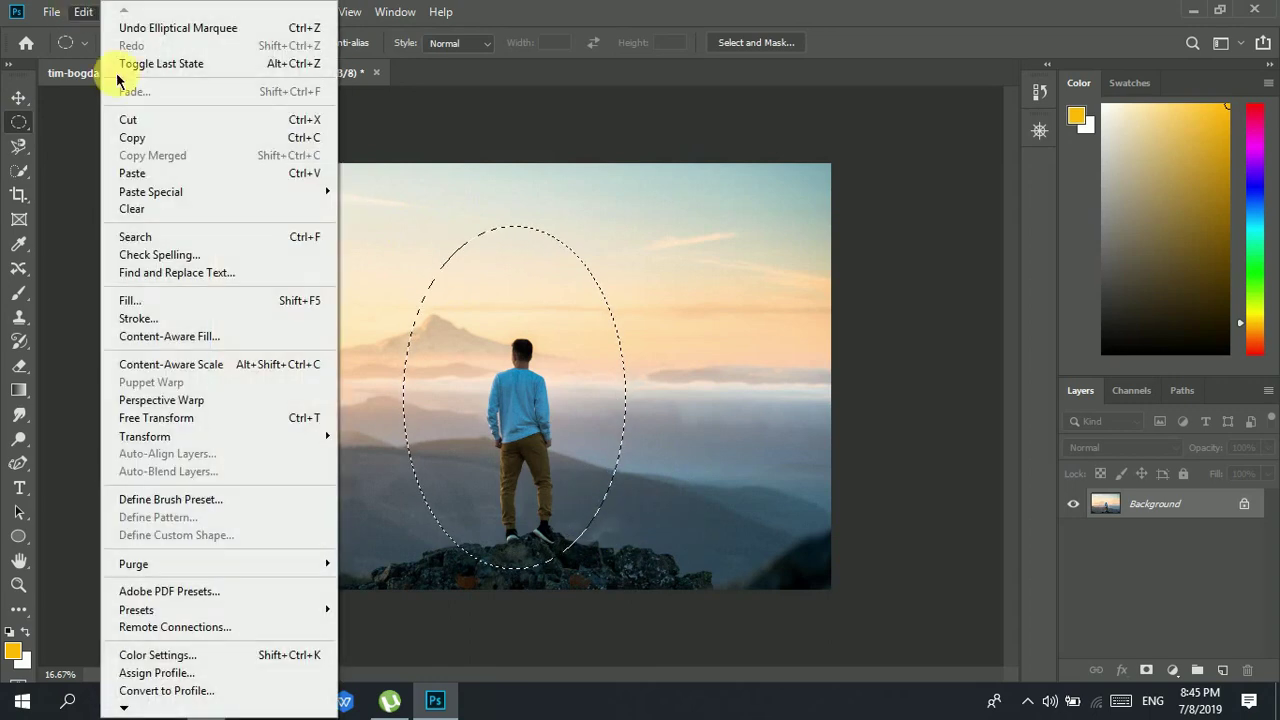
{"action": "left_click", "coordinate": [215, 300]}
{"action": "left_click", "coordinate": [754, 165]}
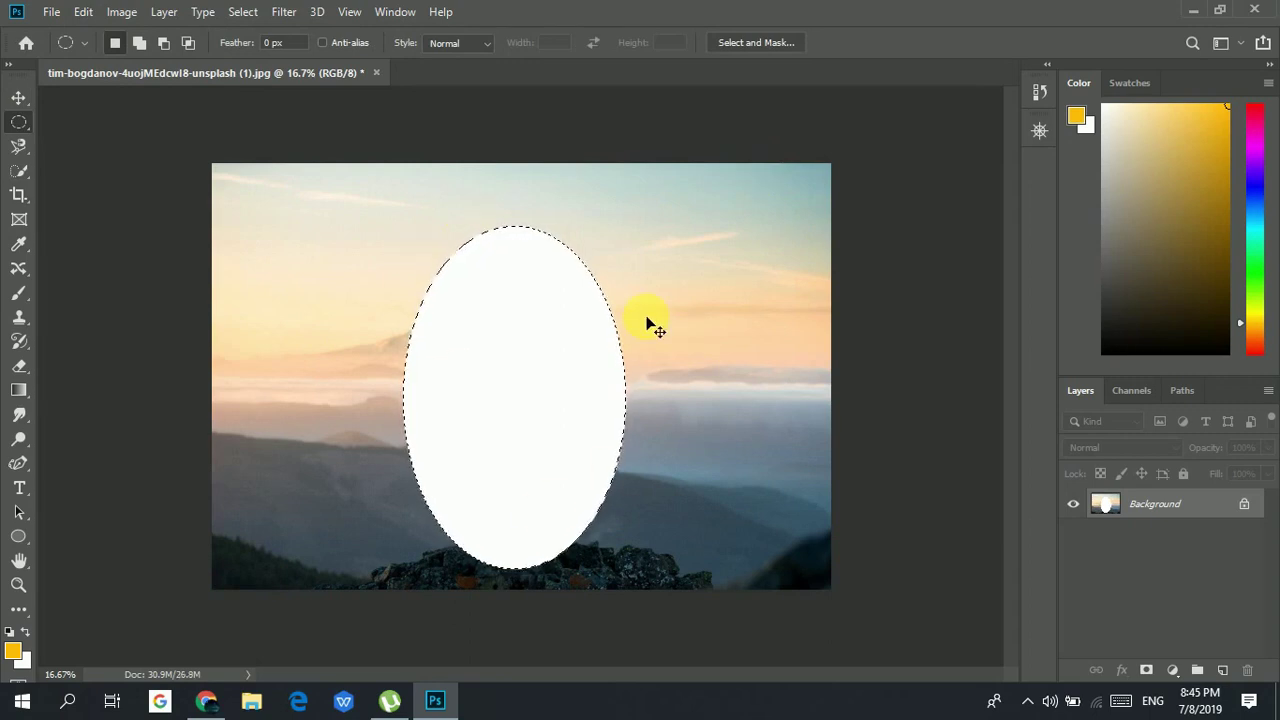
{"action": "key", "text": "ctrl+d"}
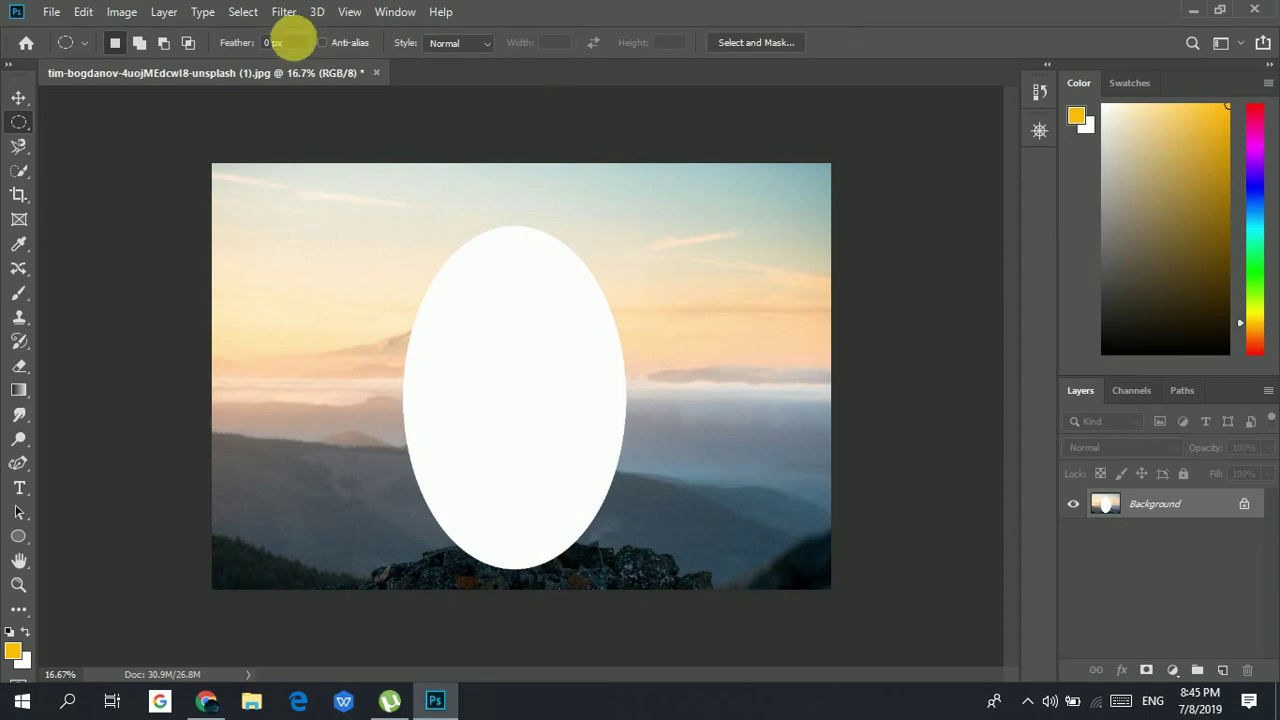
{"action": "key", "text": "ctrl+z"}
{"action": "key", "text": "ctrl+z"}
{"action": "key", "text": "ctrl+z"}
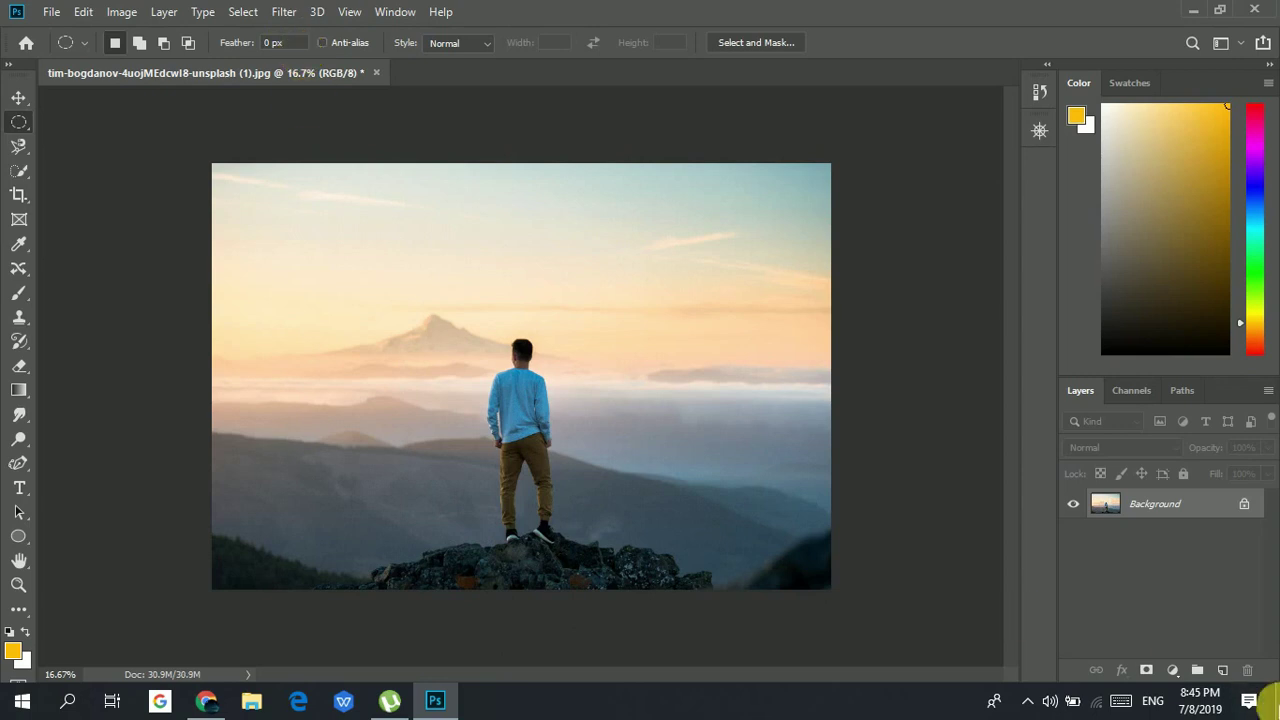
- On a new empty layer, set the feather to 50 px and draw an oval around the man
{"action": "left_click", "coordinate": [1222, 669]}
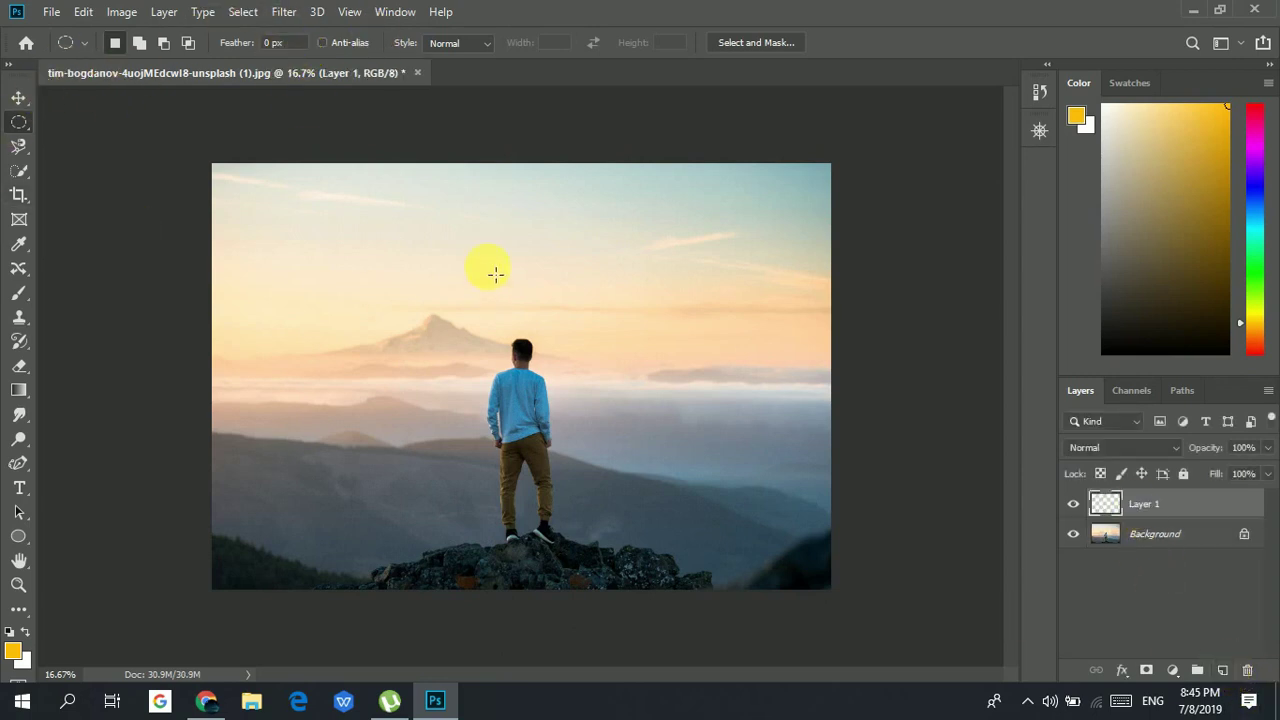
{"action": "left_click_drag", "start_coordinate": [431, 271], "coordinate": [654, 557]}
{"action": "left_click", "coordinate": [679, 391]}
{"action": "left_click", "coordinate": [288, 42]}
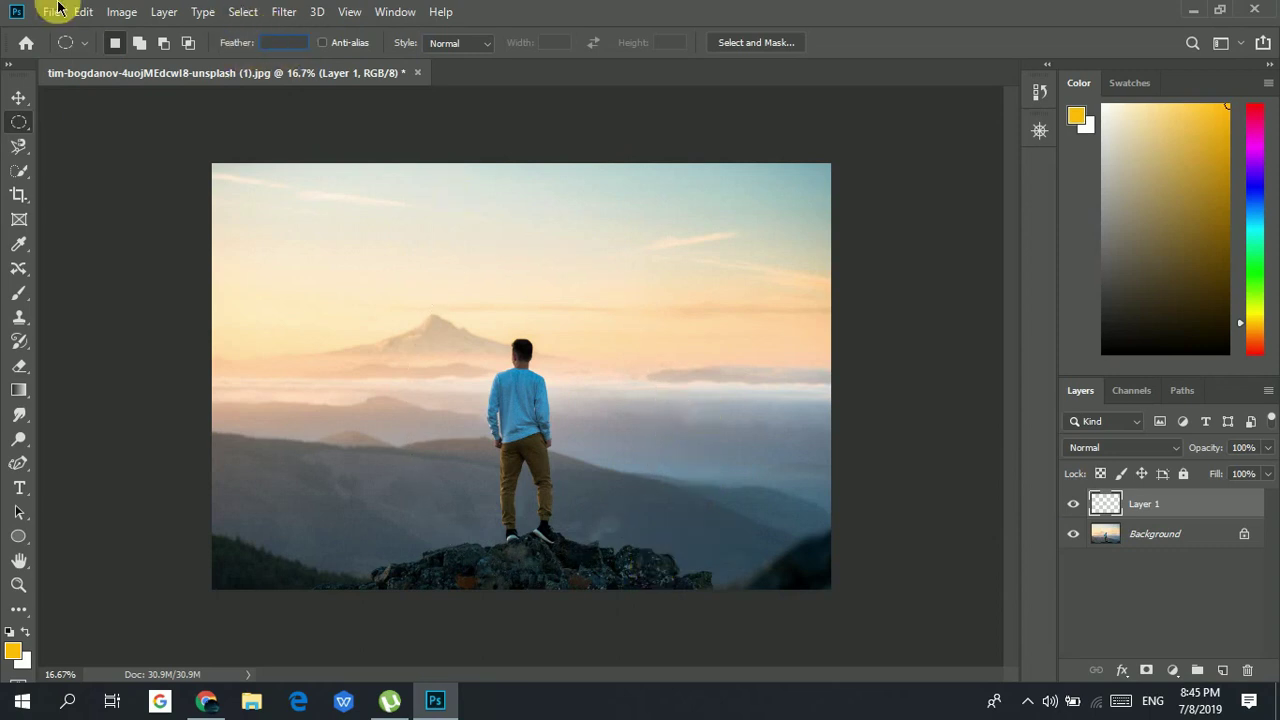
{"action": "type", "text": "50"}
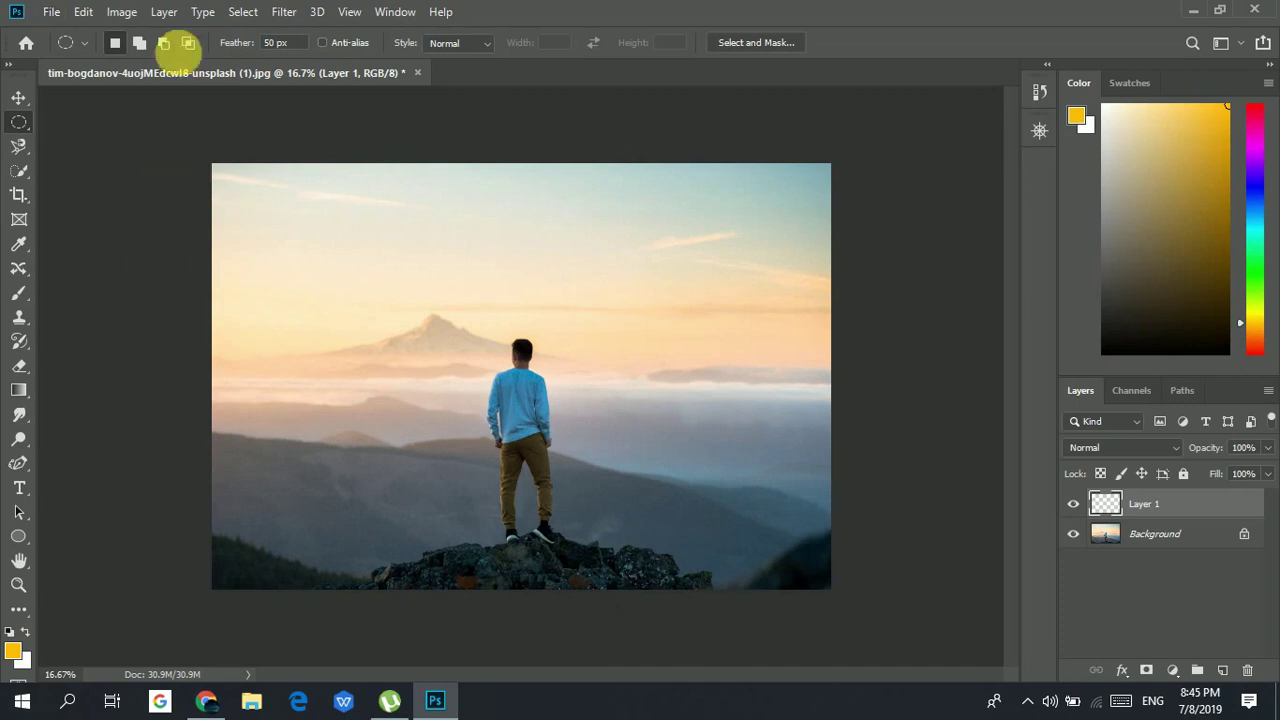
{"action": "mouse_move", "coordinate": [414, 180]}
{"action": "left_mouse_down"}
{"action": "mouse_move", "coordinate": [614, 543]}
{"action": "mouse_move", "coordinate": [414, 235]}
{"action": "left_mouse_up"}
{"action": "left_click", "coordinate": [520, 586]}
- Fill the oval white, view the soft edge without selection lines, then undo the fill
{"action": "left_click", "coordinate": [83, 12]}
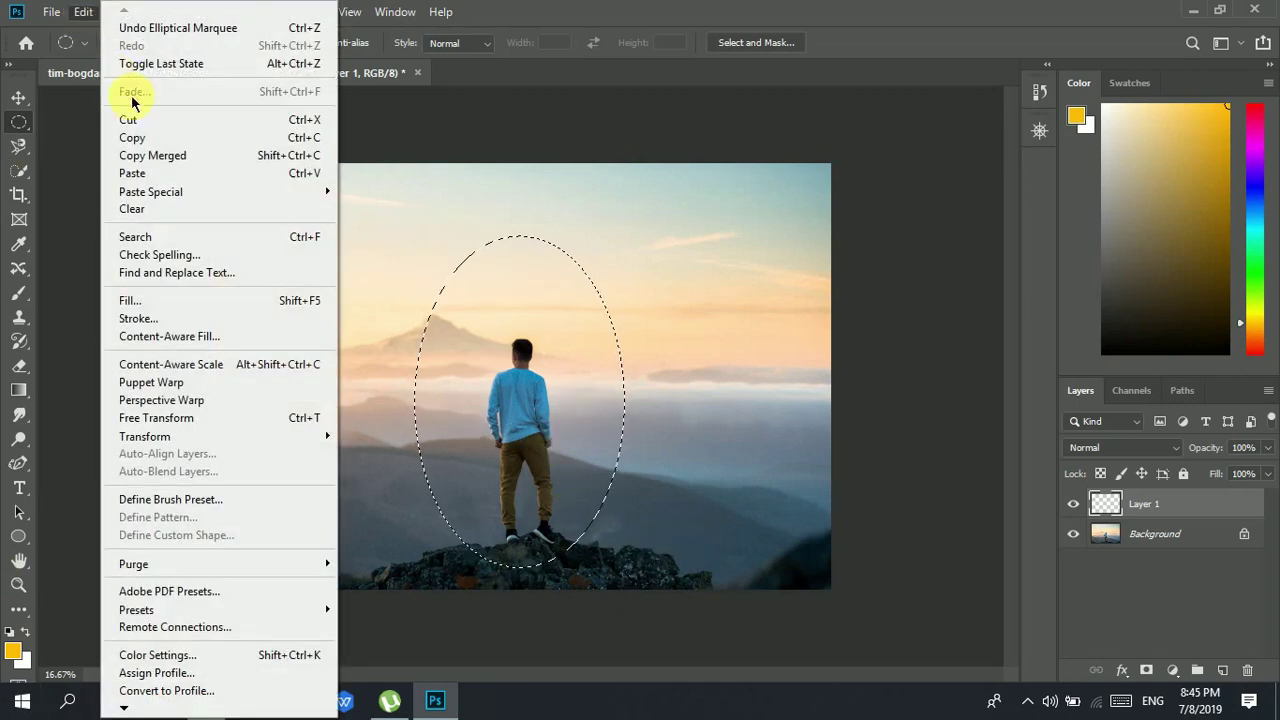
{"action": "left_click", "coordinate": [214, 301]}
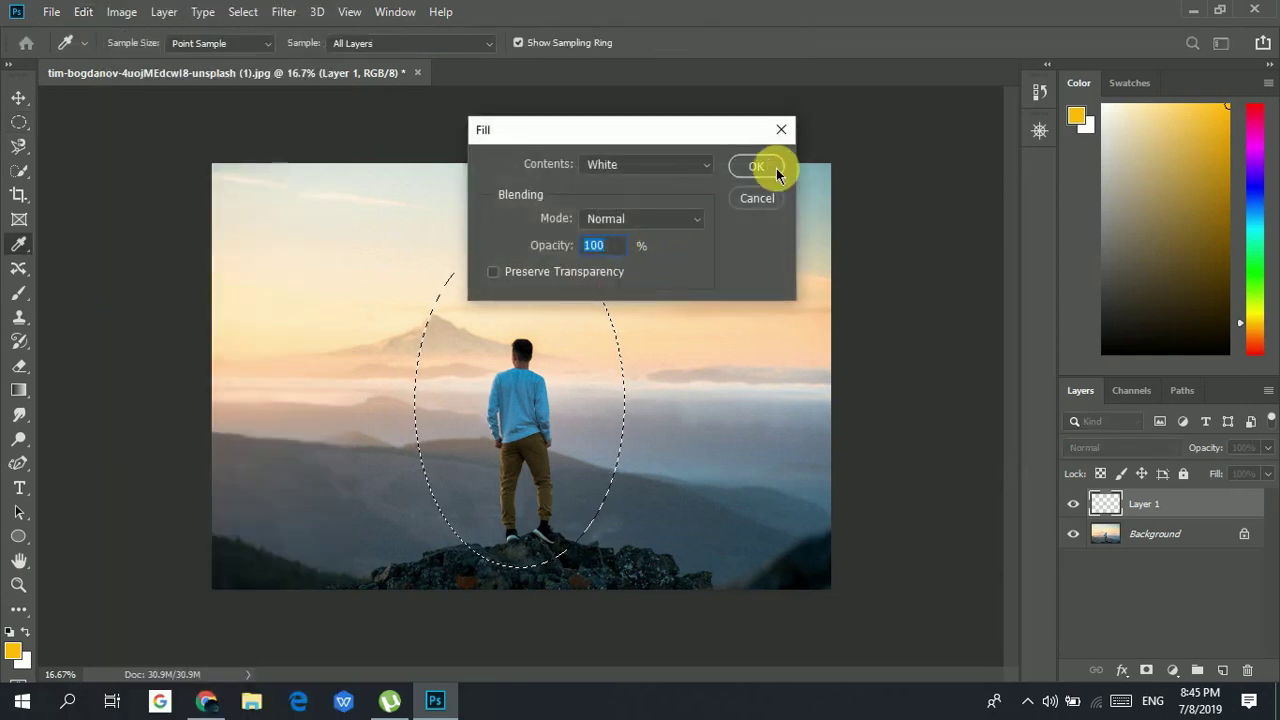
{"action": "left_click", "coordinate": [774, 168]}
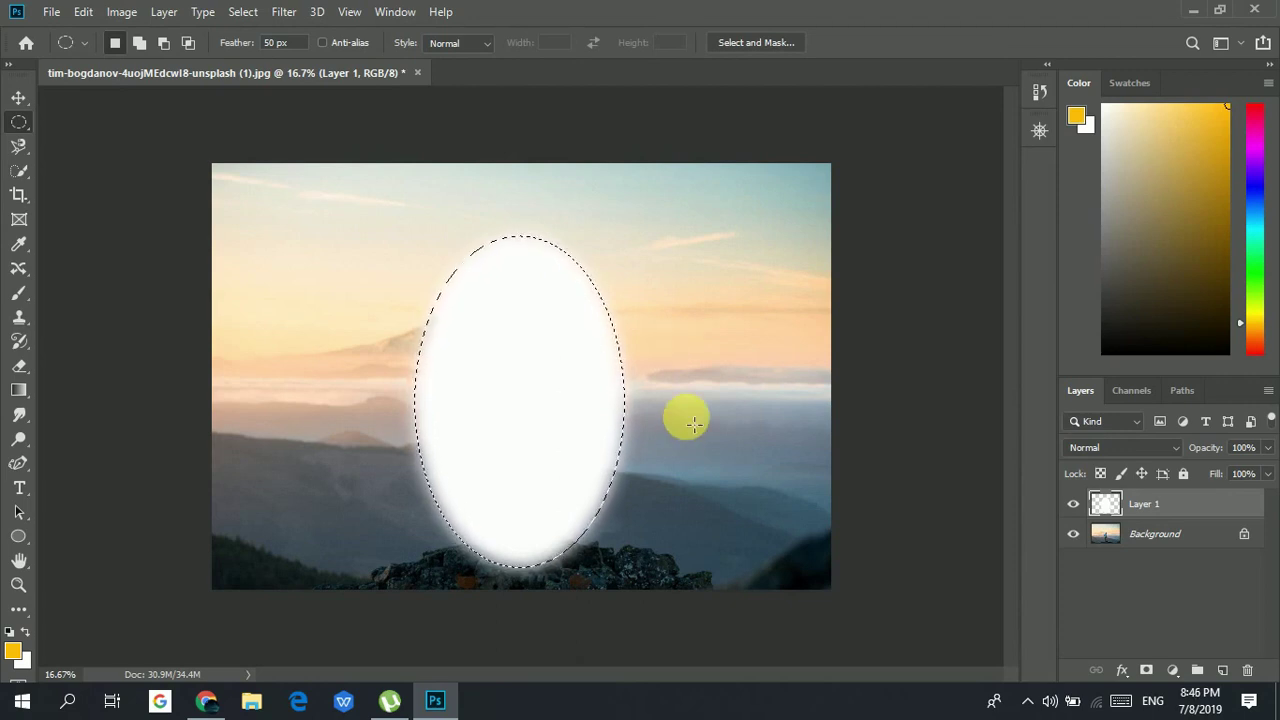
{"action": "key", "text": "ctrl+d"}
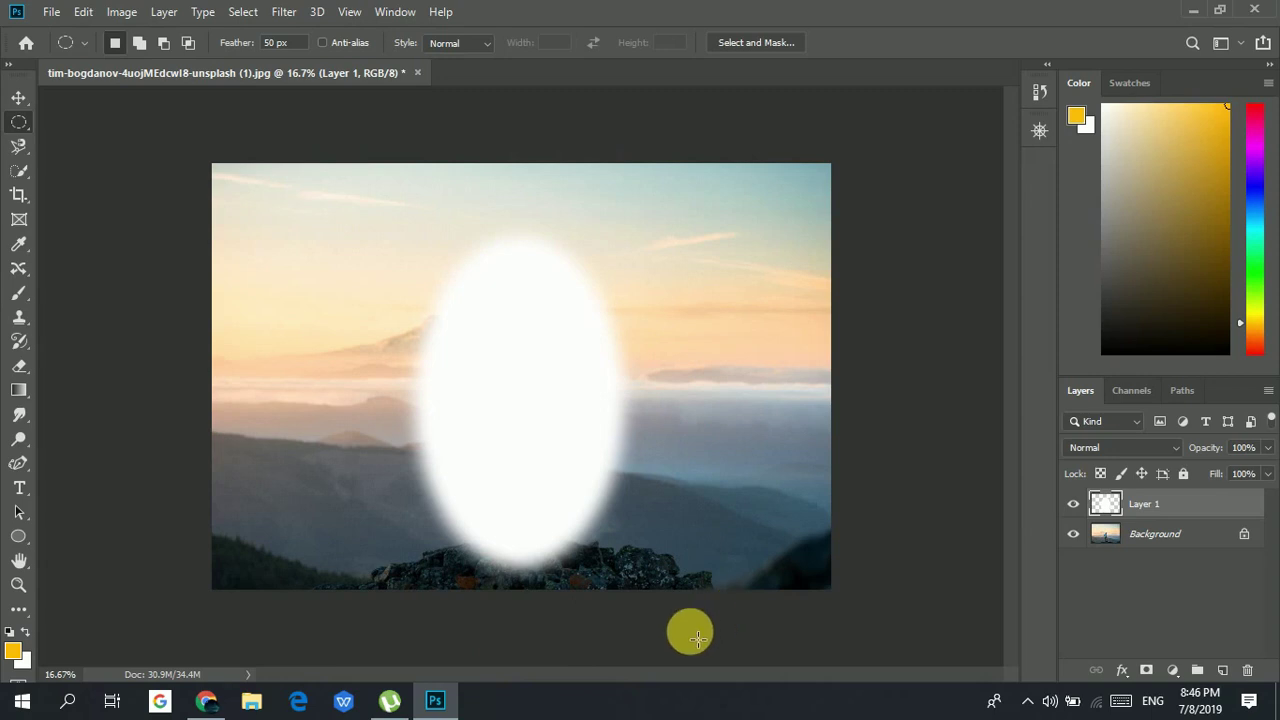
{"action": "key", "text": "ctrl+z"}
{"action": "key", "text": "ctrl+z"}
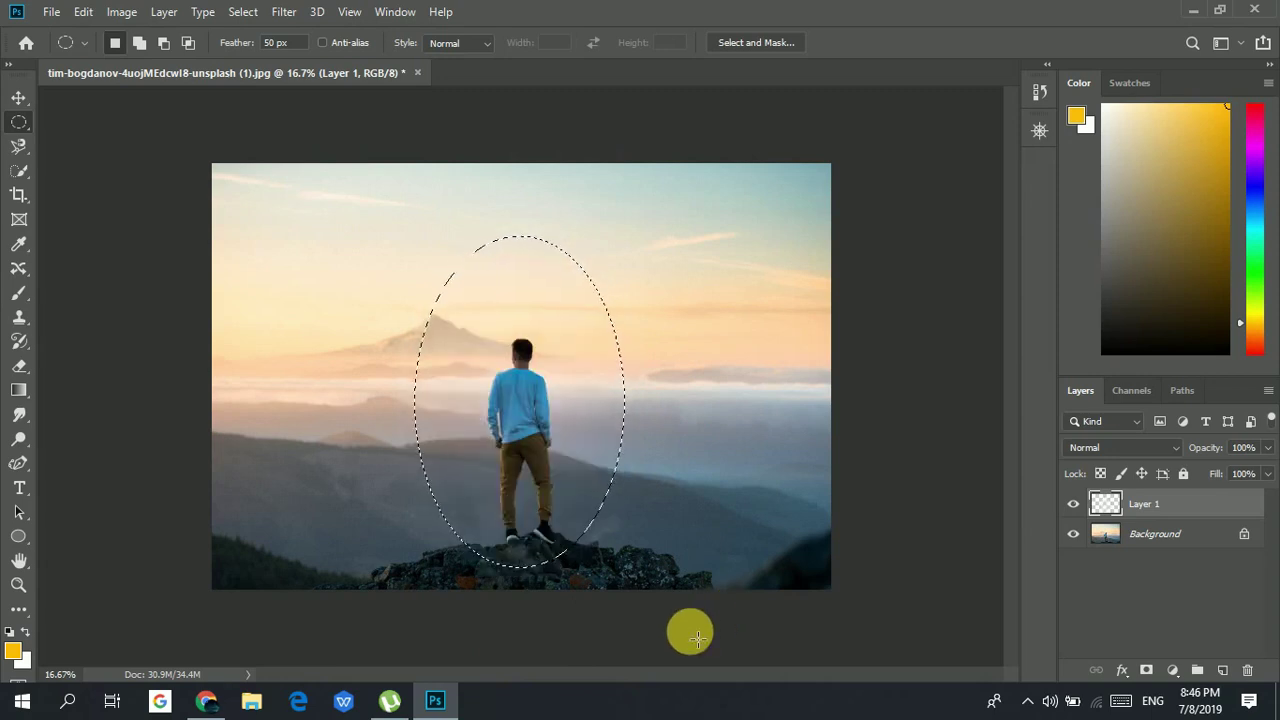
- Set the feather to 100 px, draw a circle around the man, and fill it white
{"action": "left_click", "coordinate": [697, 275]}
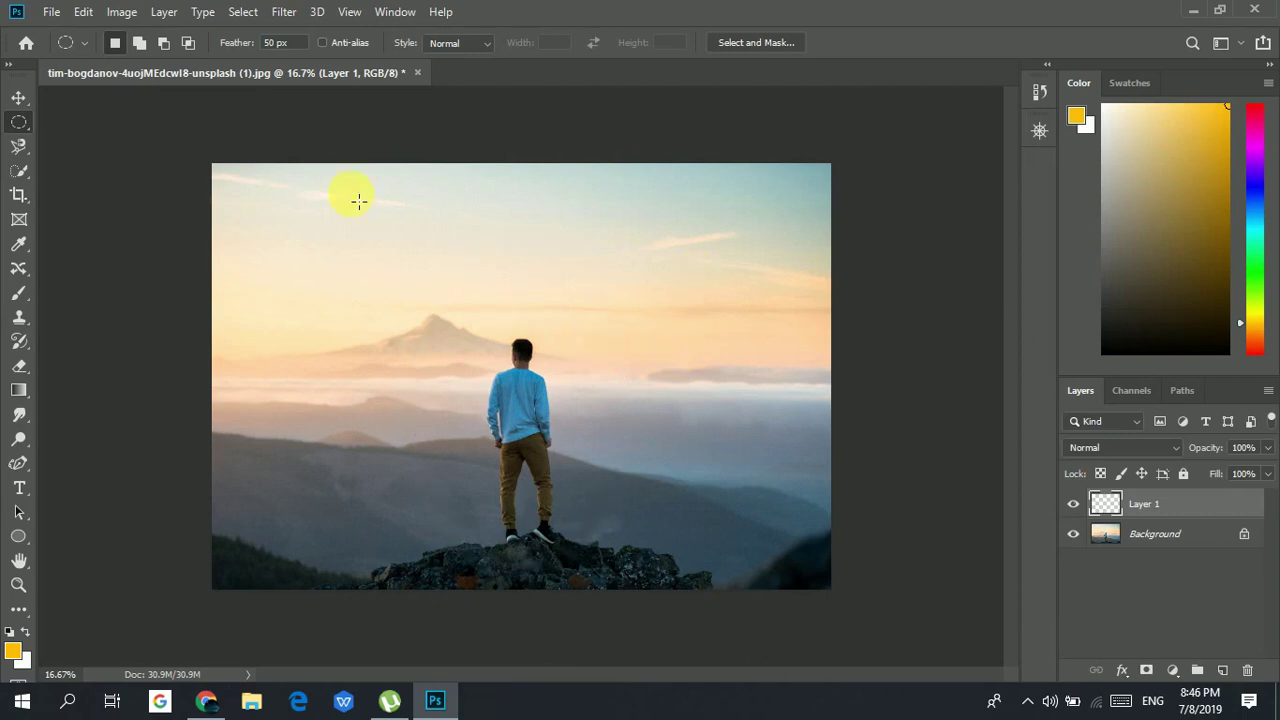
{"action": "left_click", "coordinate": [218, 55]}
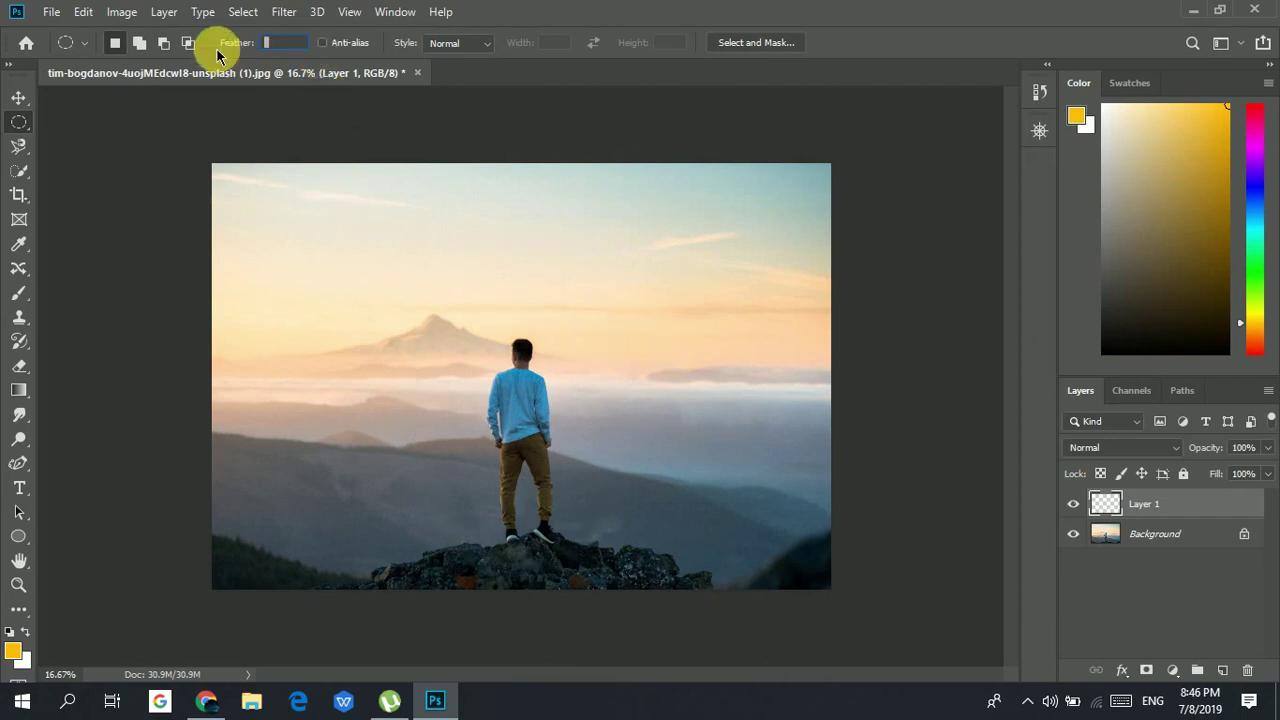
{"action": "type", "text": "100"}
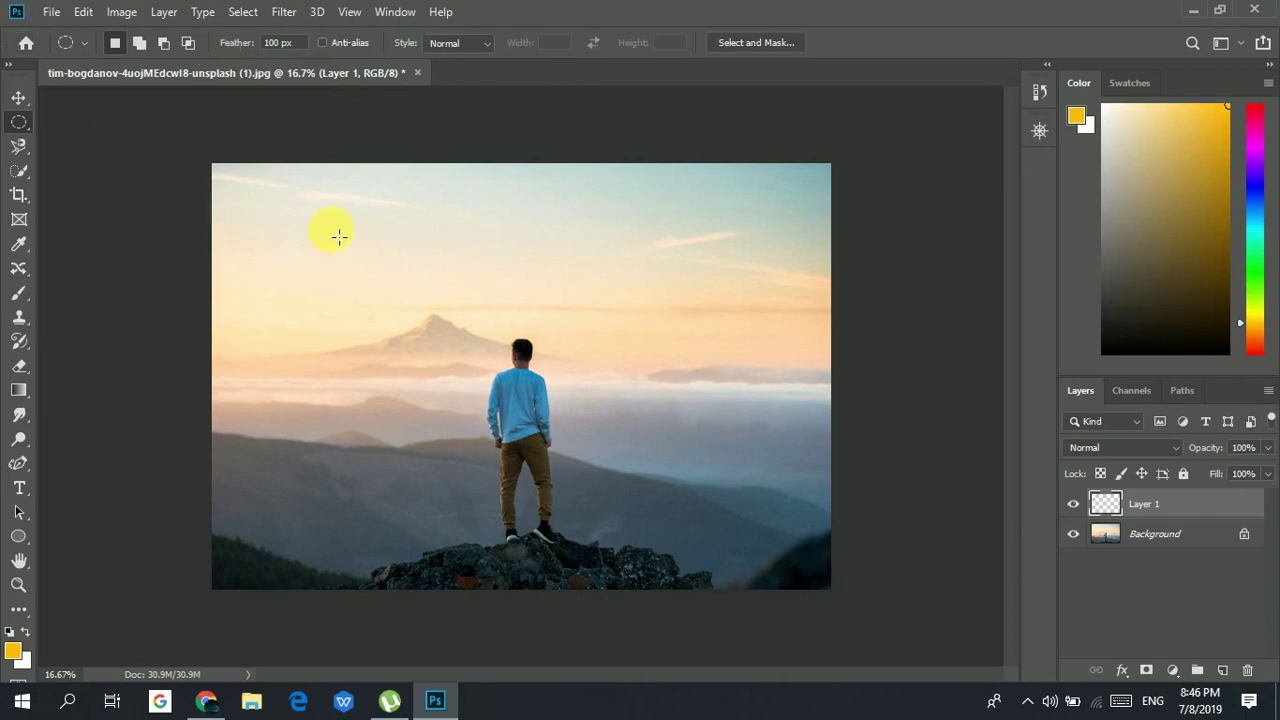
{"action": "left_click_drag", "start_coordinate": [334, 232], "coordinate": [687, 556]}
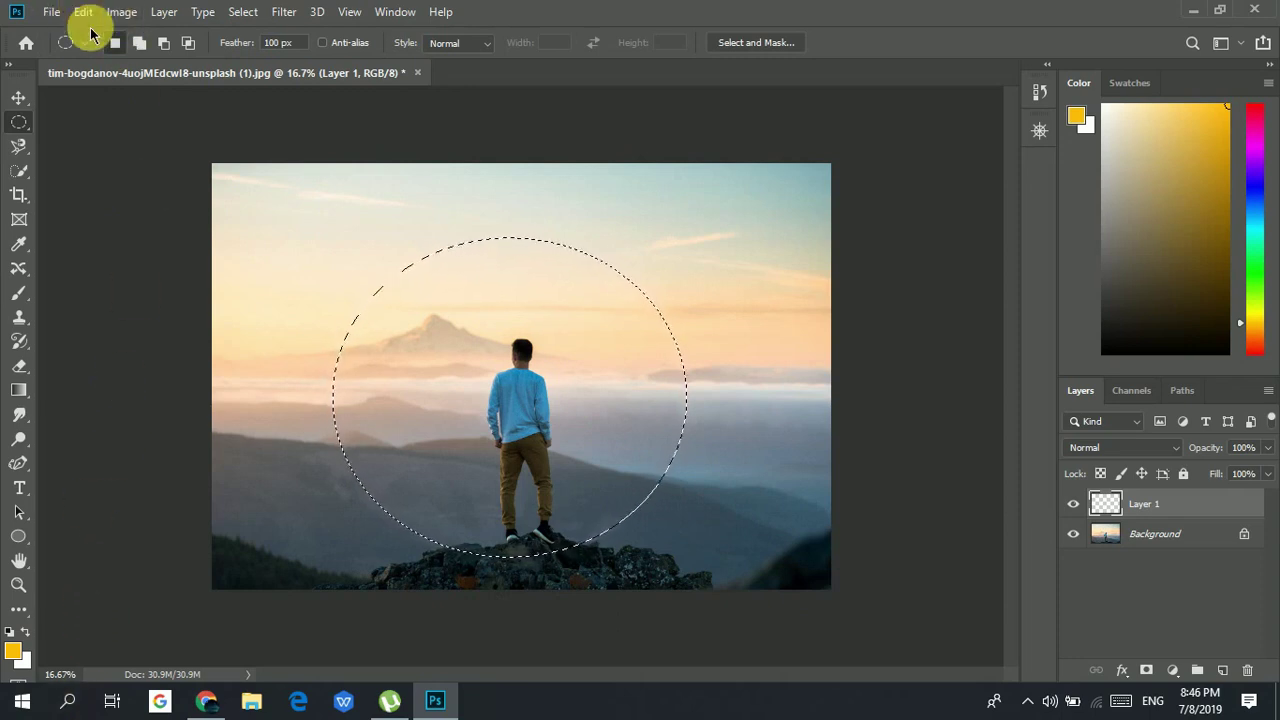
{"action": "key", "text": "shift+F5"}
{"action": "key", "text": "Return"}
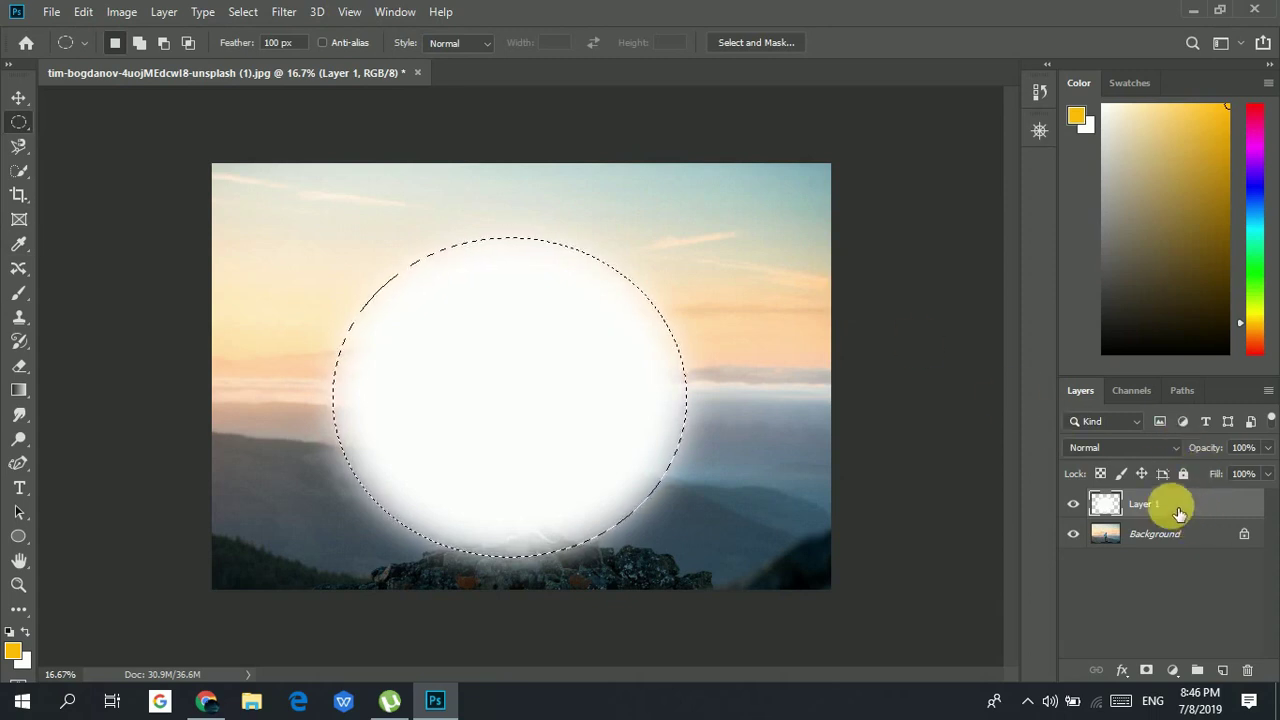
- Blend the white circle layer in Soft Light, deselect, then delete Layer 1
{"action": "left_click", "coordinate": [1100, 447]}
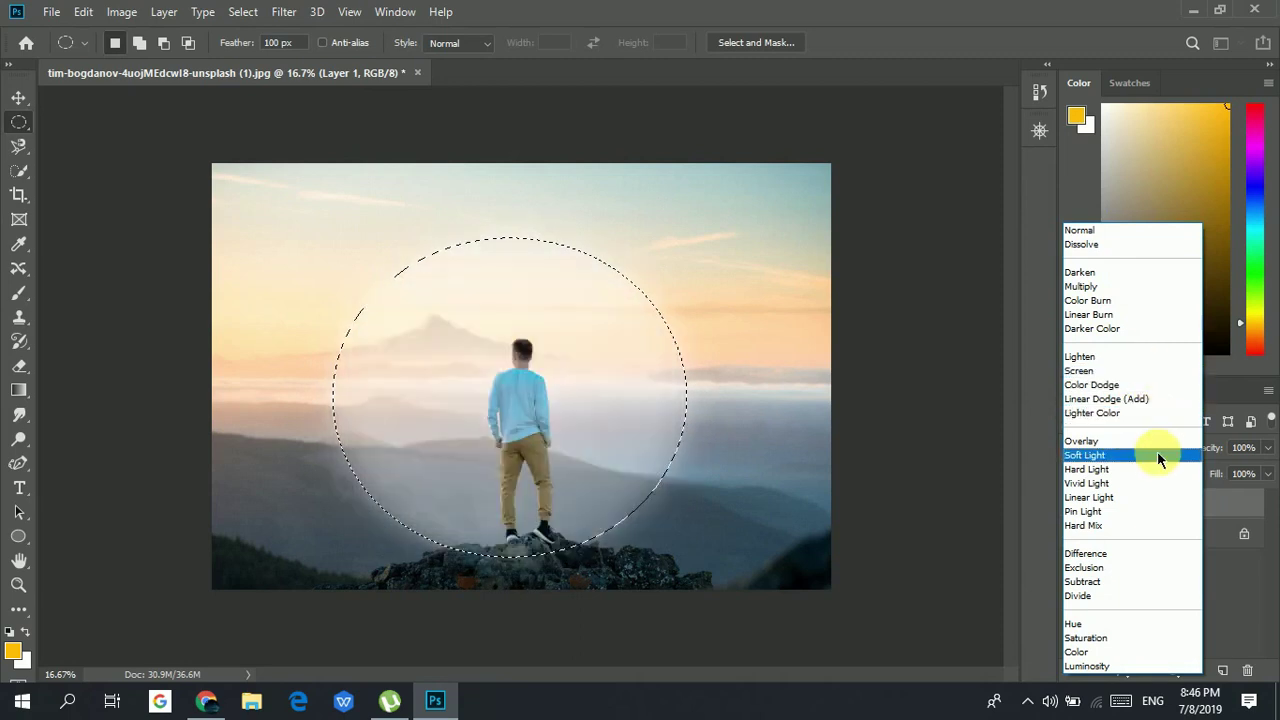
{"action": "left_click", "coordinate": [1155, 455]}
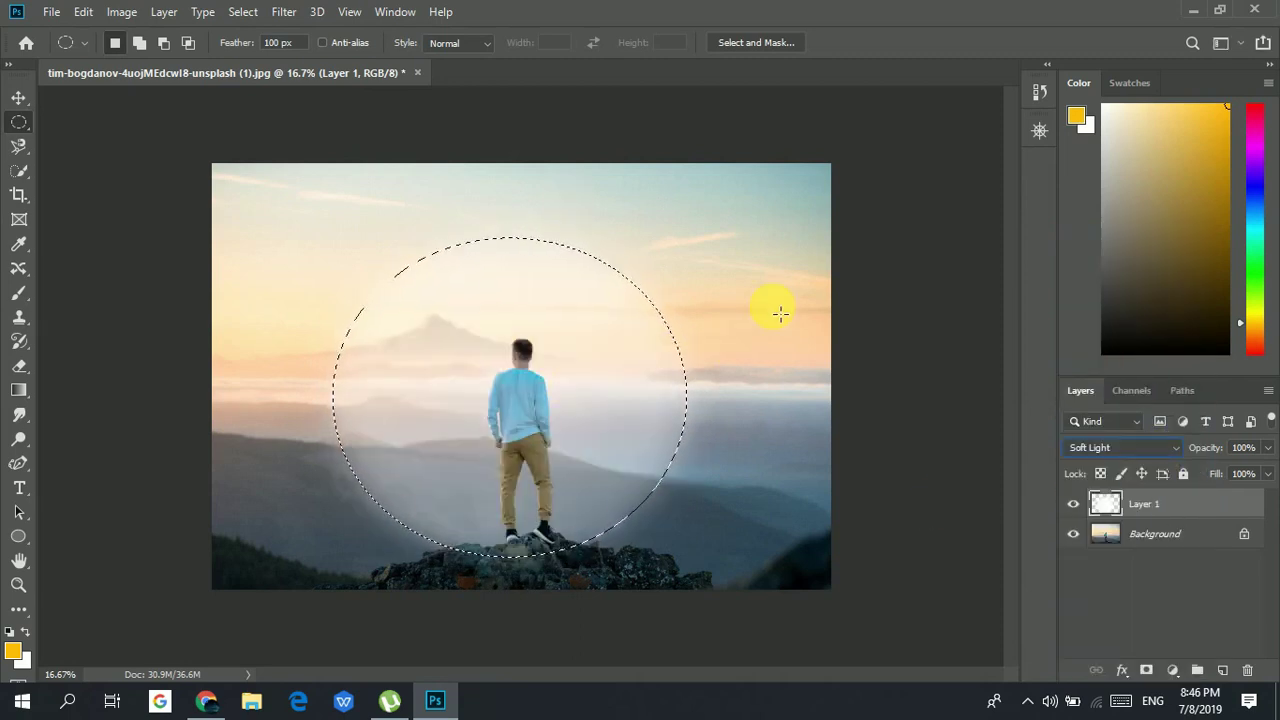
{"action": "key", "text": "ctrl+d"}
{"action": "left_click_drag", "start_coordinate": [1103, 511], "coordinate": [1248, 670]}
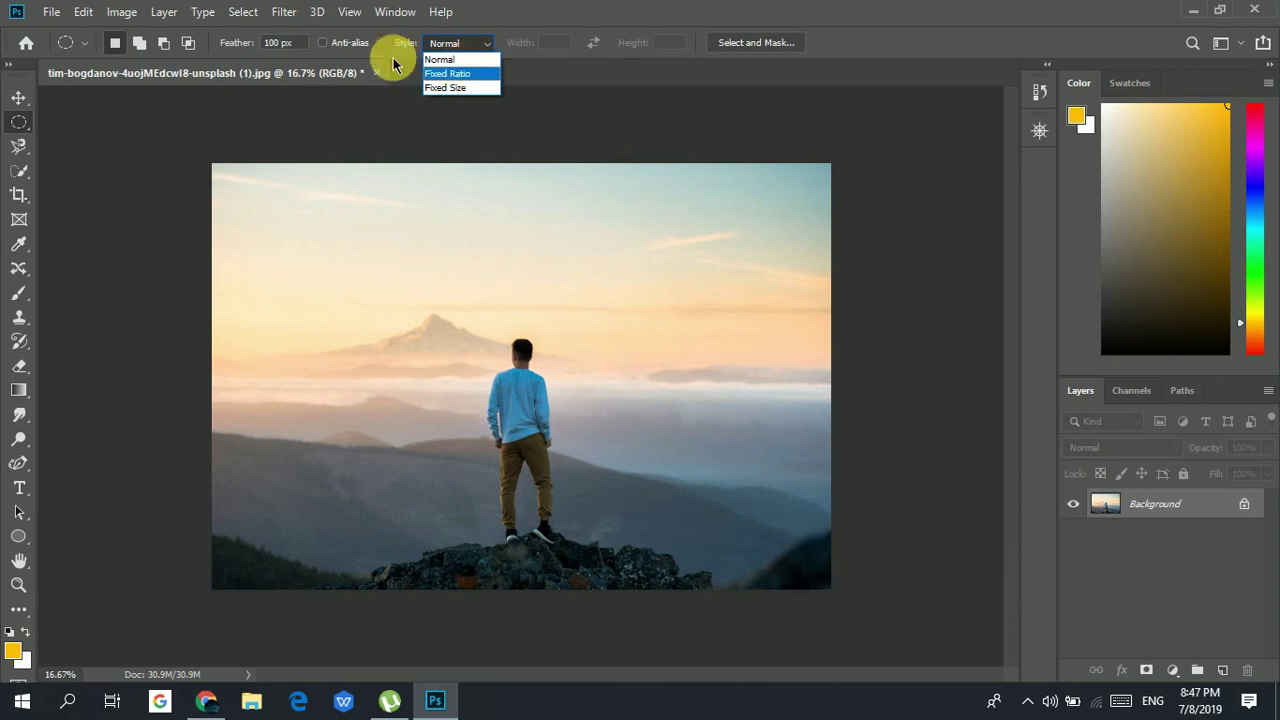
- Switch to the Rectangular Marquee in Normal style and draw, resize, then clear a trial rectangle
{"action": "left_click", "coordinate": [20, 115]}
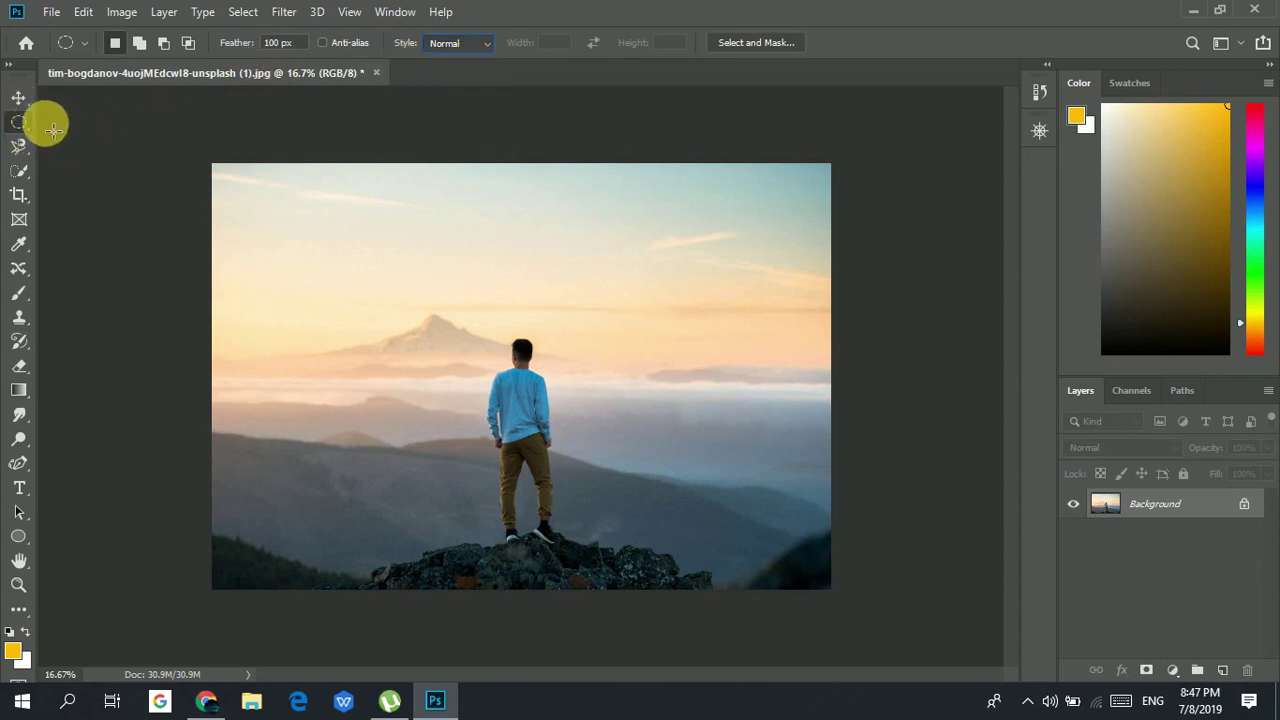
{"action": "right_click", "coordinate": [19, 122]}
{"action": "left_click", "coordinate": [120, 124]}
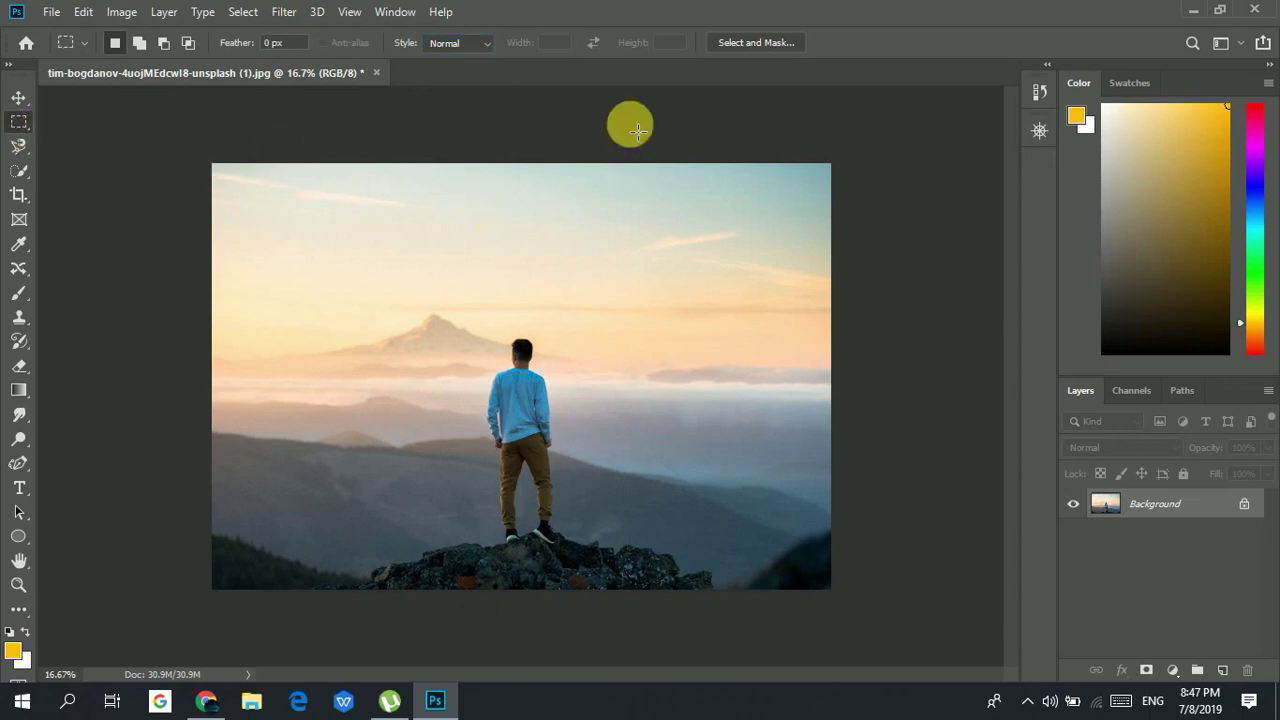
{"action": "left_click", "coordinate": [468, 42]}
{"action": "left_click", "coordinate": [474, 63]}
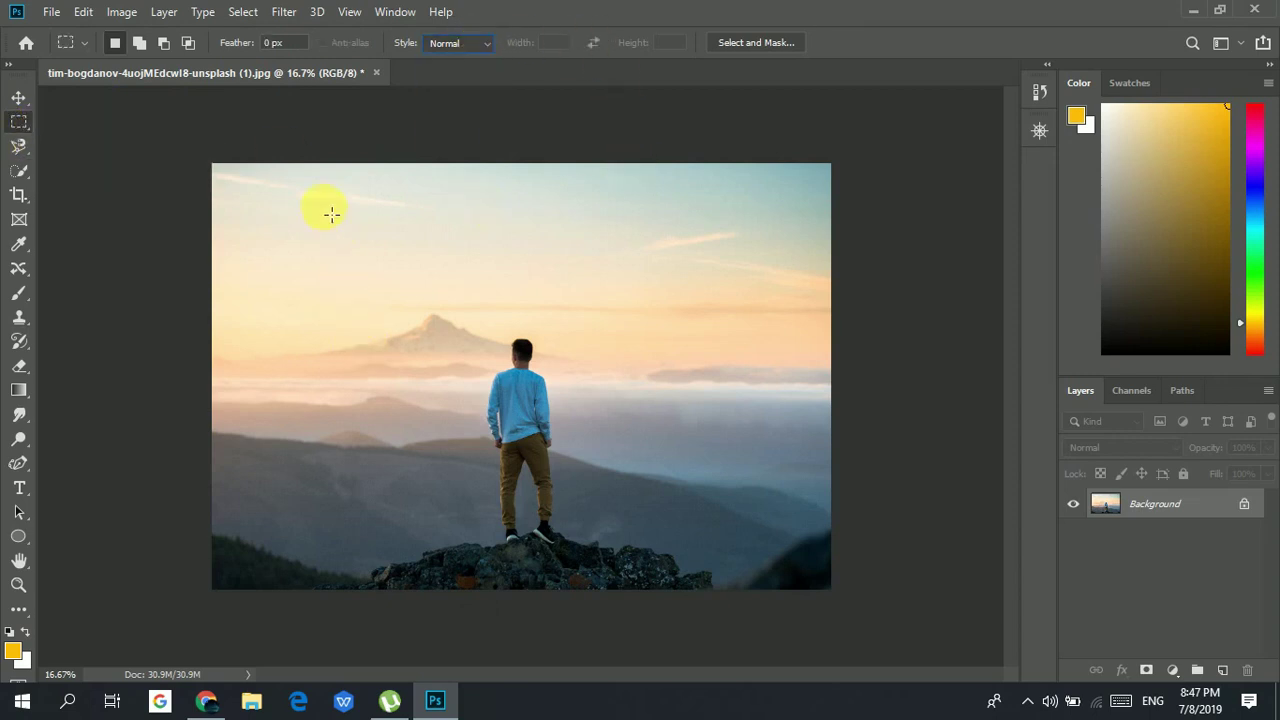
{"action": "left_click_drag", "start_coordinate": [322, 205], "coordinate": [757, 433]}
{"action": "left_click_drag", "start_coordinate": [767, 337], "coordinate": [689, 343]}
{"action": "left_click", "coordinate": [689, 343]}
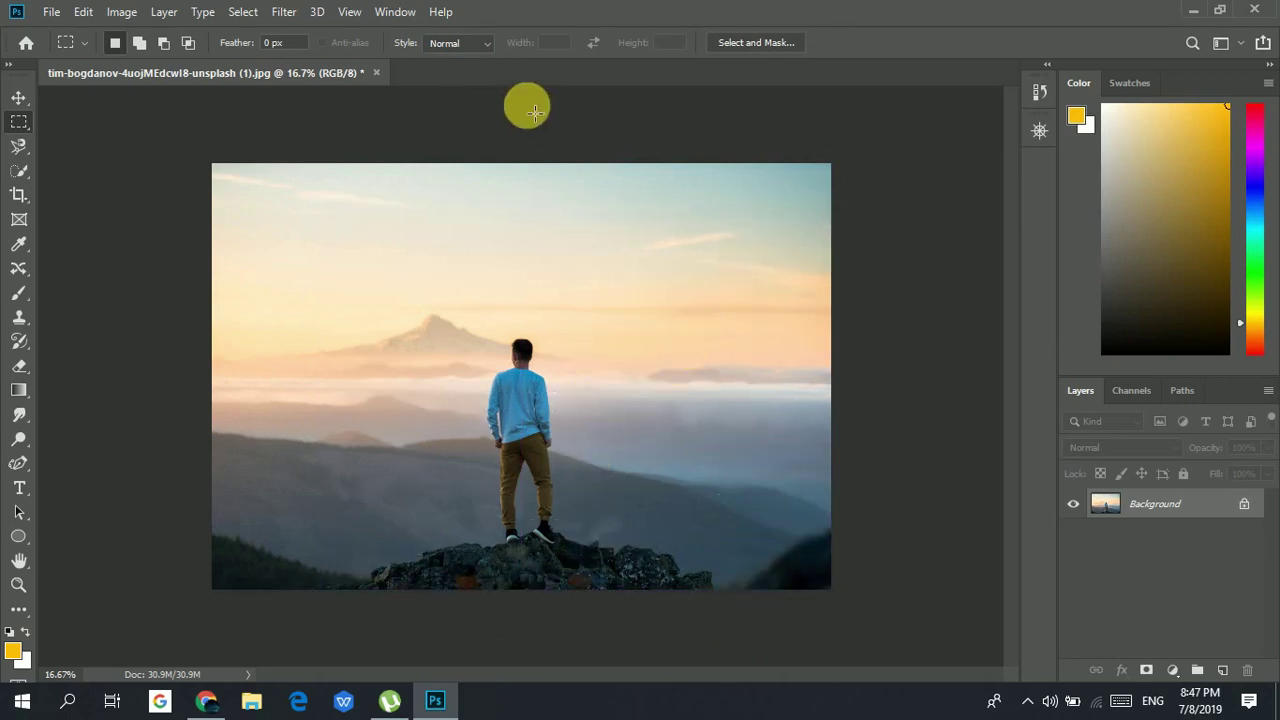
- Set the style to Fixed Ratio and draw 4:3 and then 5:3 selections
{"action": "left_click", "coordinate": [458, 44]}
{"action": "left_click", "coordinate": [460, 66]}
{"action": "left_click_drag", "start_coordinate": [363, 243], "coordinate": [535, 386]}
{"action": "left_click", "coordinate": [535, 386]}
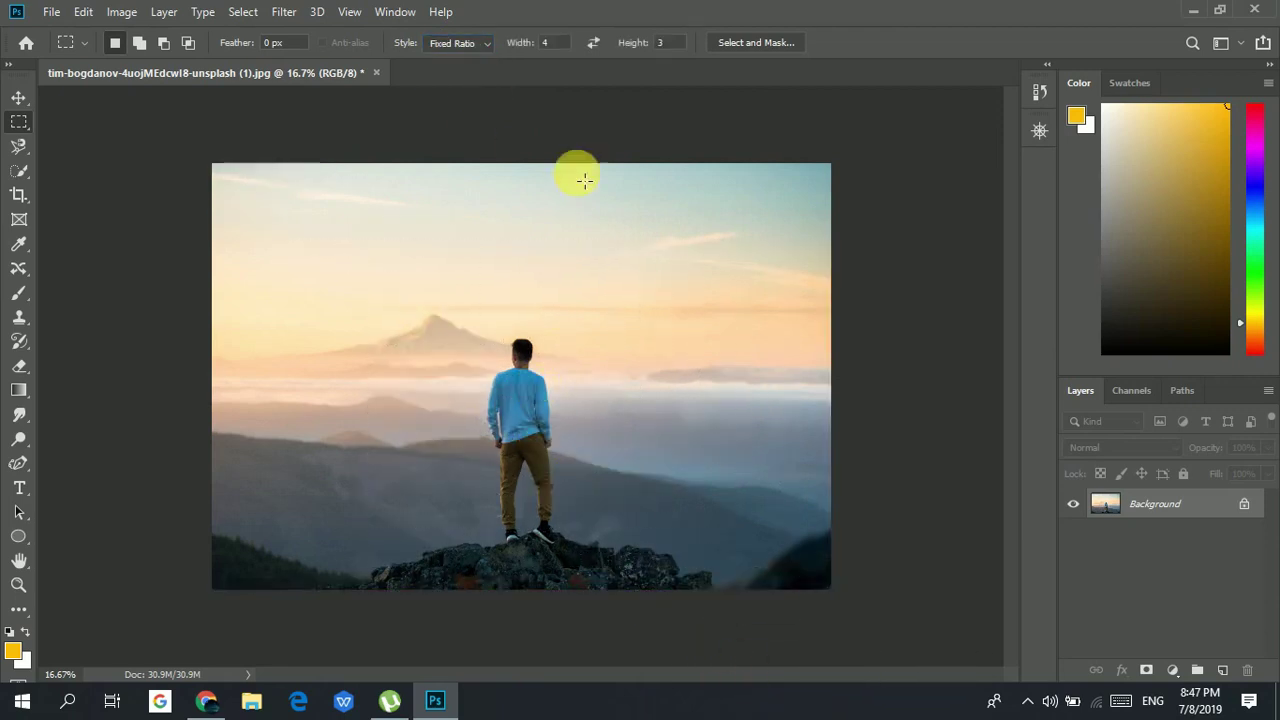
{"action": "left_click", "coordinate": [560, 44]}
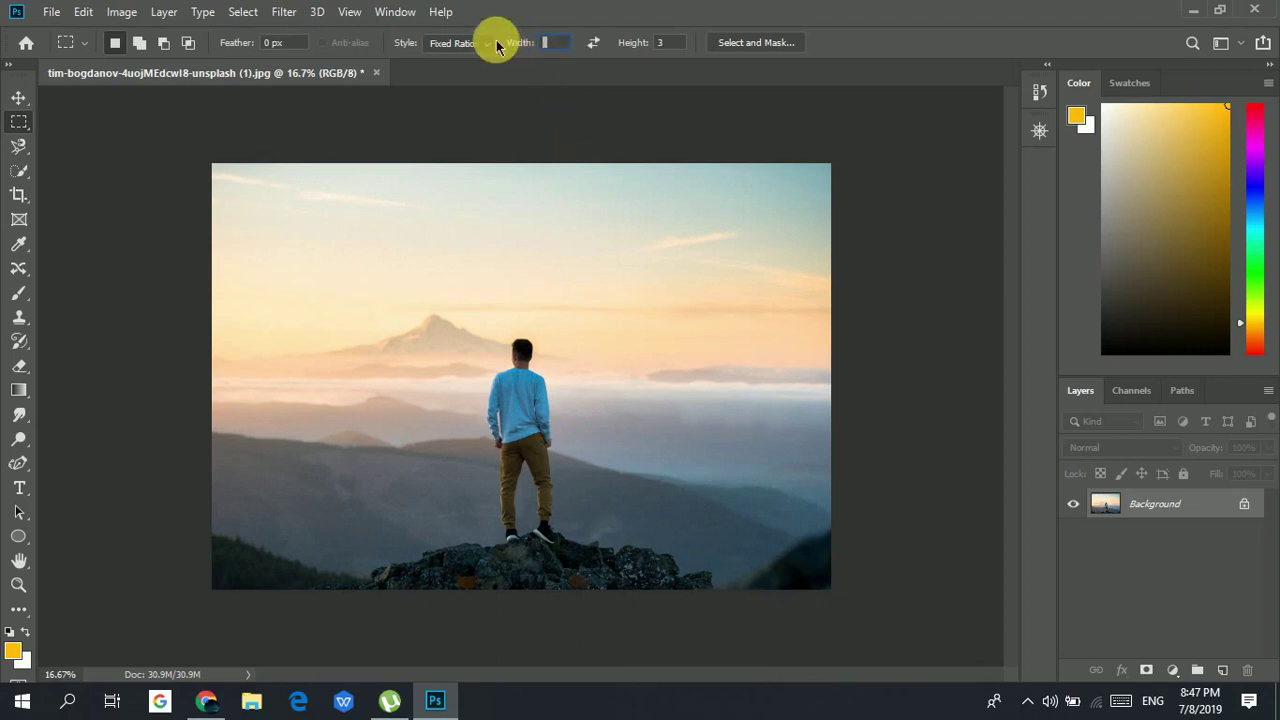
{"action": "type", "text": "5"}
{"action": "left_click_drag", "start_coordinate": [358, 223], "coordinate": [866, 466]}
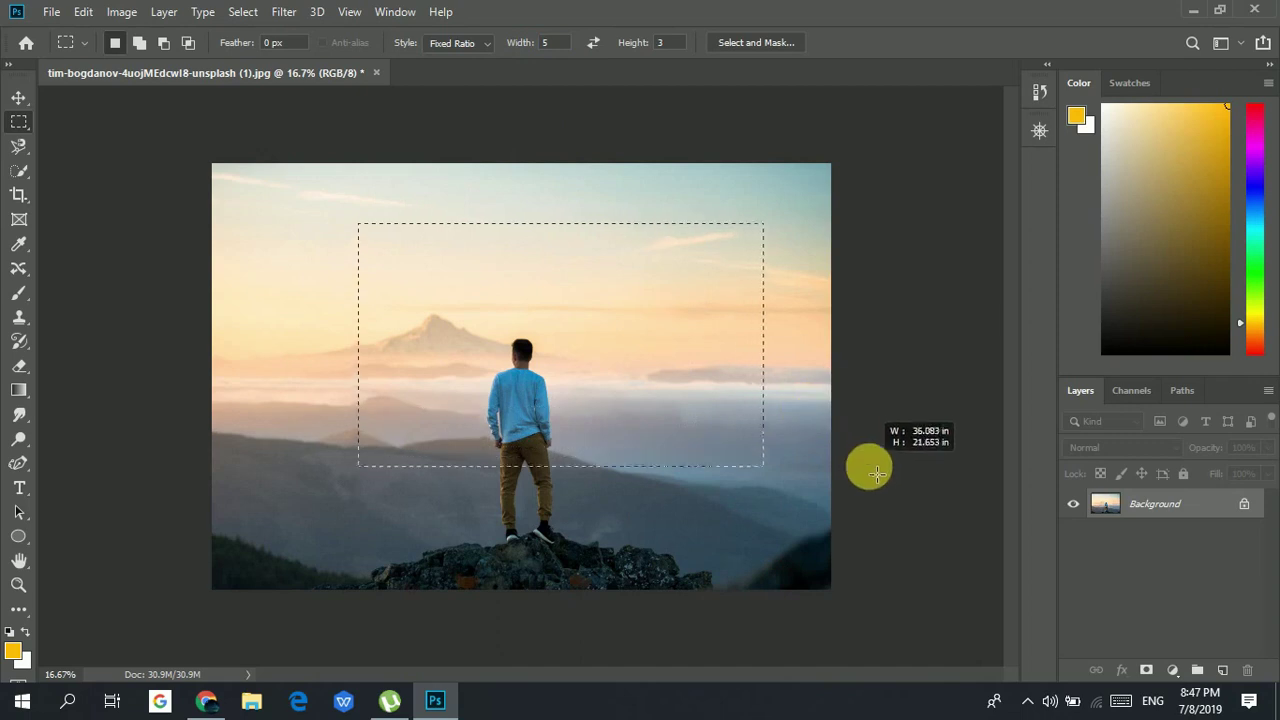
- Change the ratio width to 7, then 10, drawing and clearing a selection at each
{"action": "left_click", "coordinate": [558, 42]}
{"action": "key", "text": "BackSpace"}
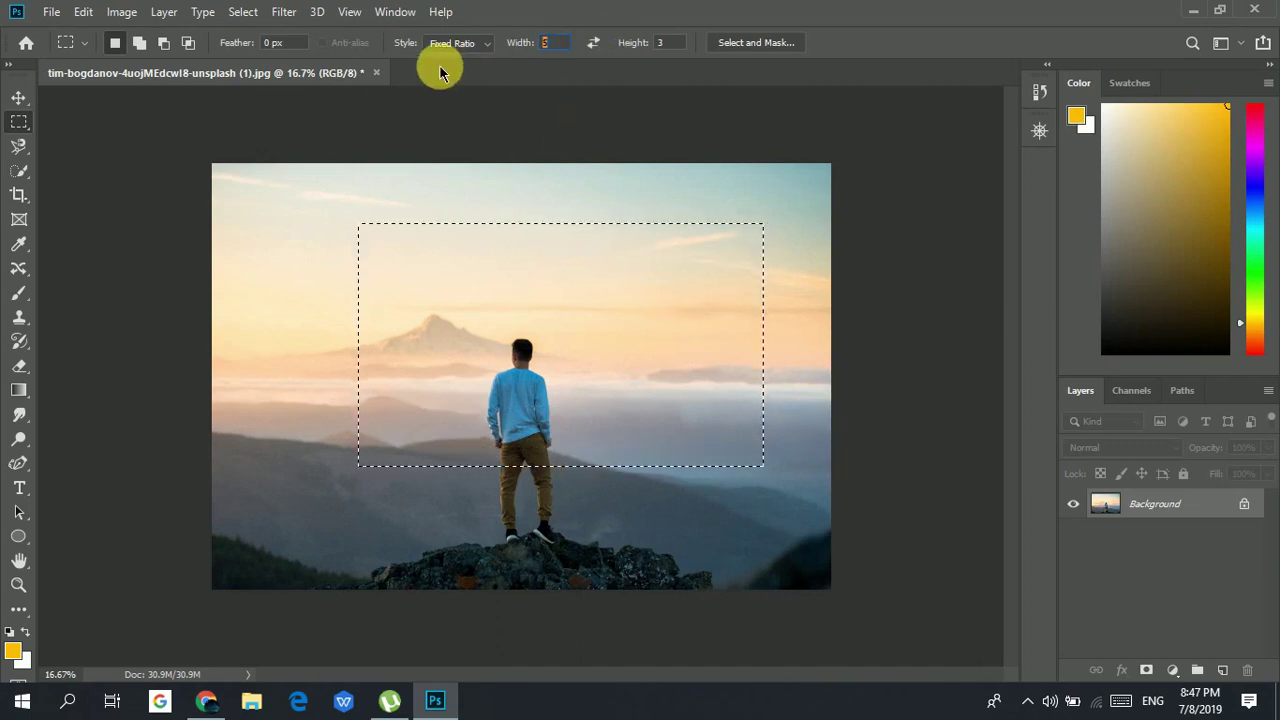
{"action": "type", "text": "7"}
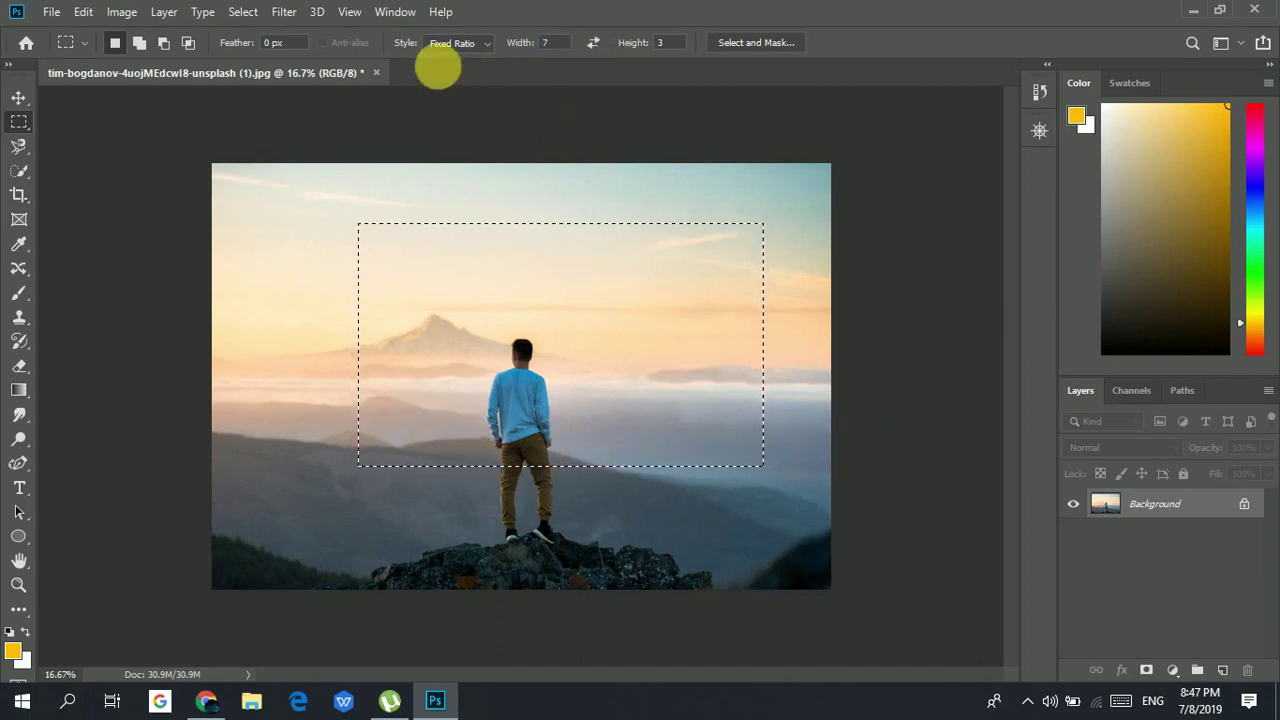
{"action": "left_click_drag", "start_coordinate": [237, 227], "coordinate": [648, 448]}
{"action": "left_click", "coordinate": [615, 103]}
{"action": "left_click", "coordinate": [556, 43]}
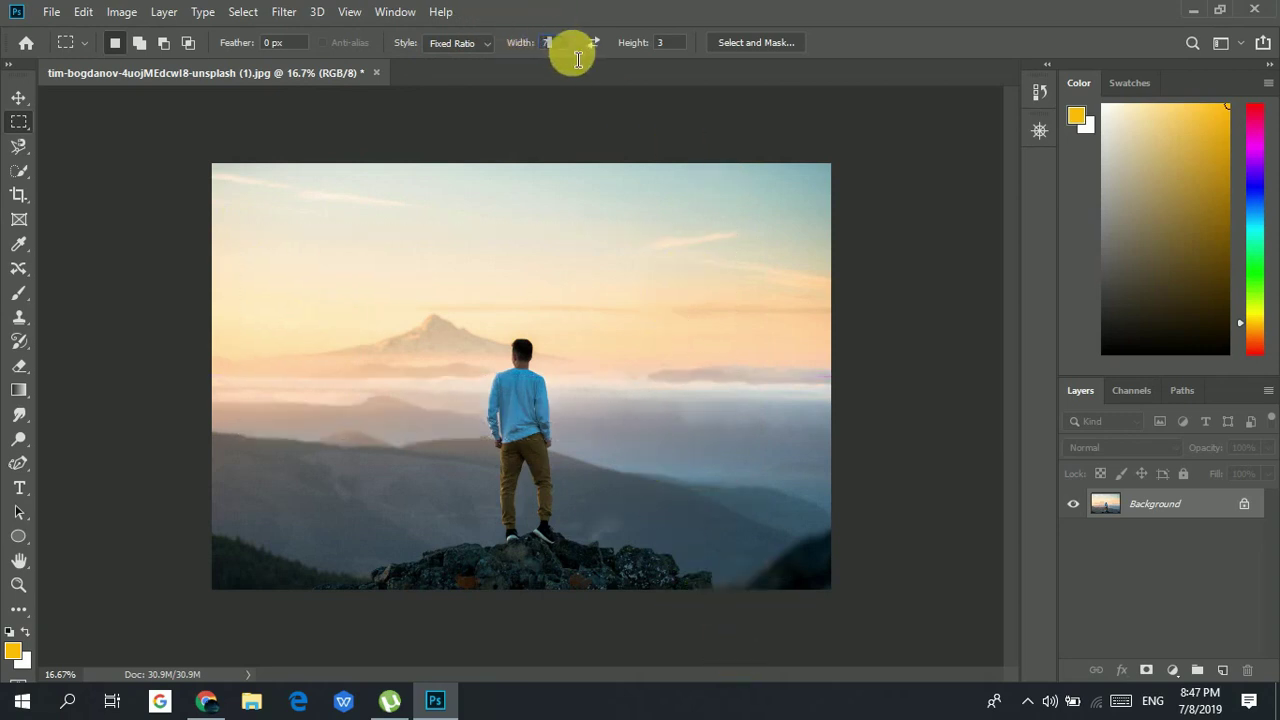
{"action": "type", "text": "10"}
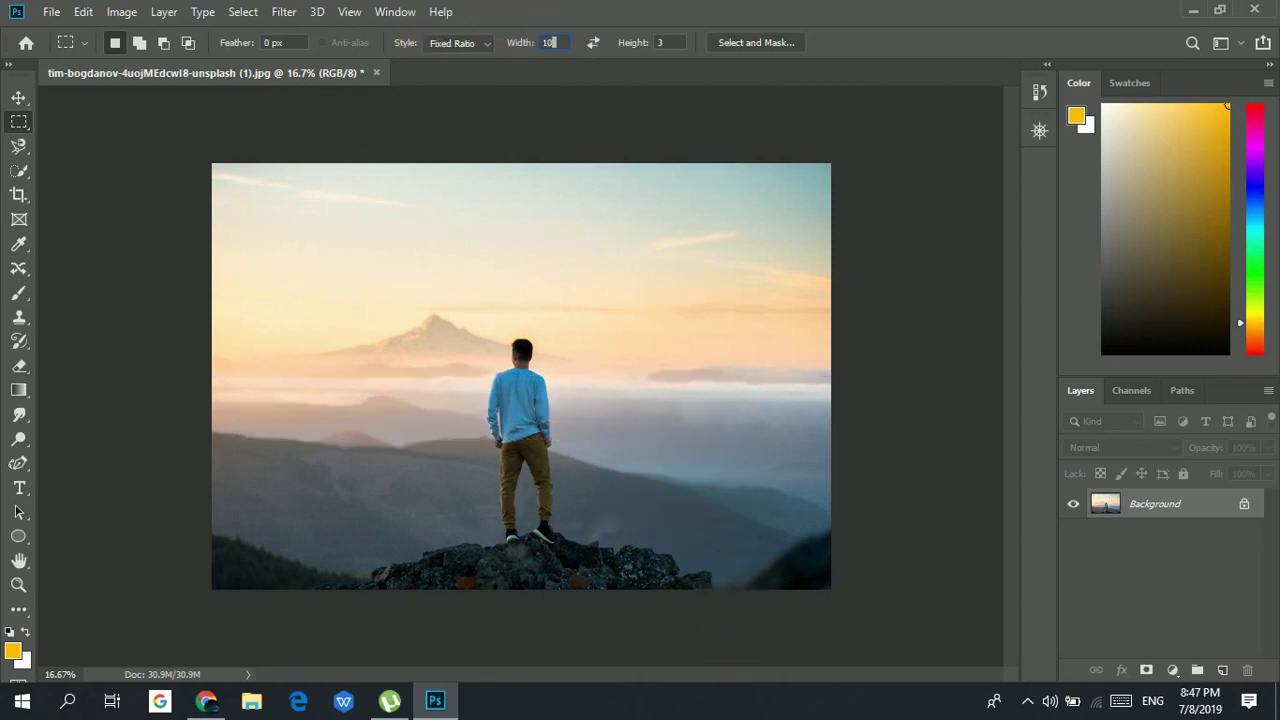
{"action": "left_click_drag", "start_coordinate": [267, 198], "coordinate": [780, 517]}
{"action": "left_click", "coordinate": [689, 529]}
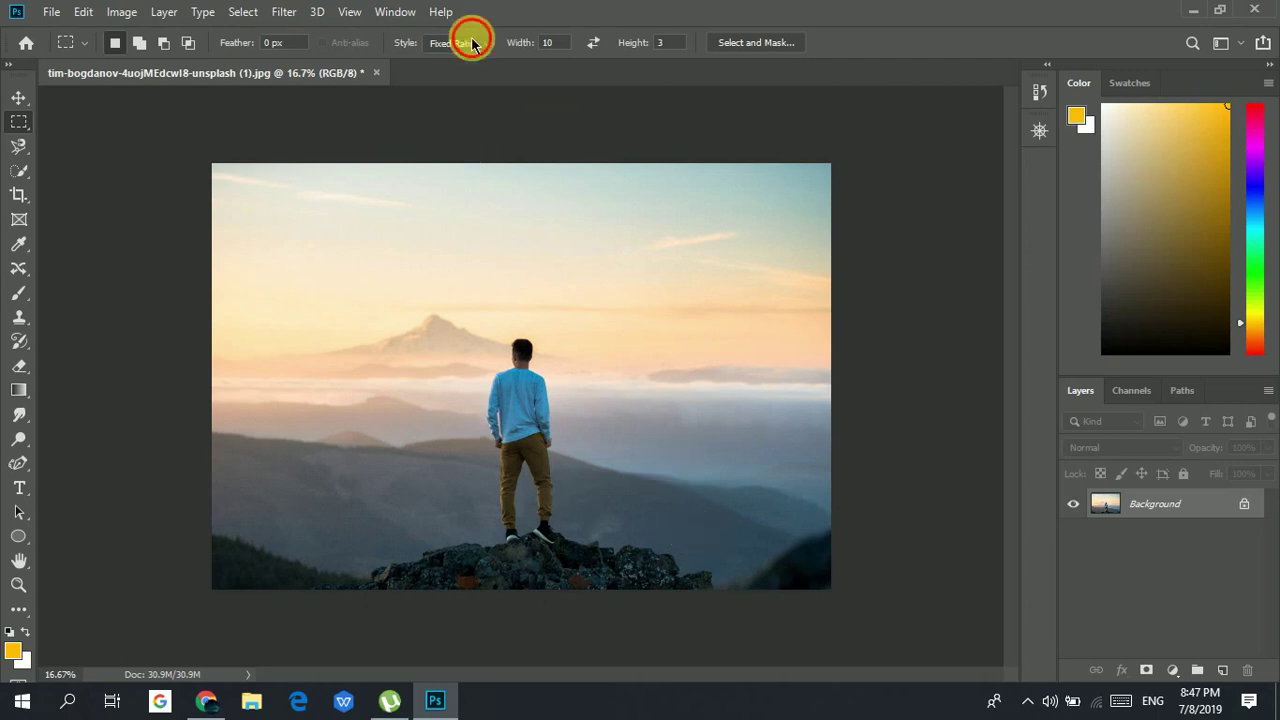
- Switch the marquee style to Fixed Size and place a 74 px square selection
{"action": "left_click", "coordinate": [475, 73]}
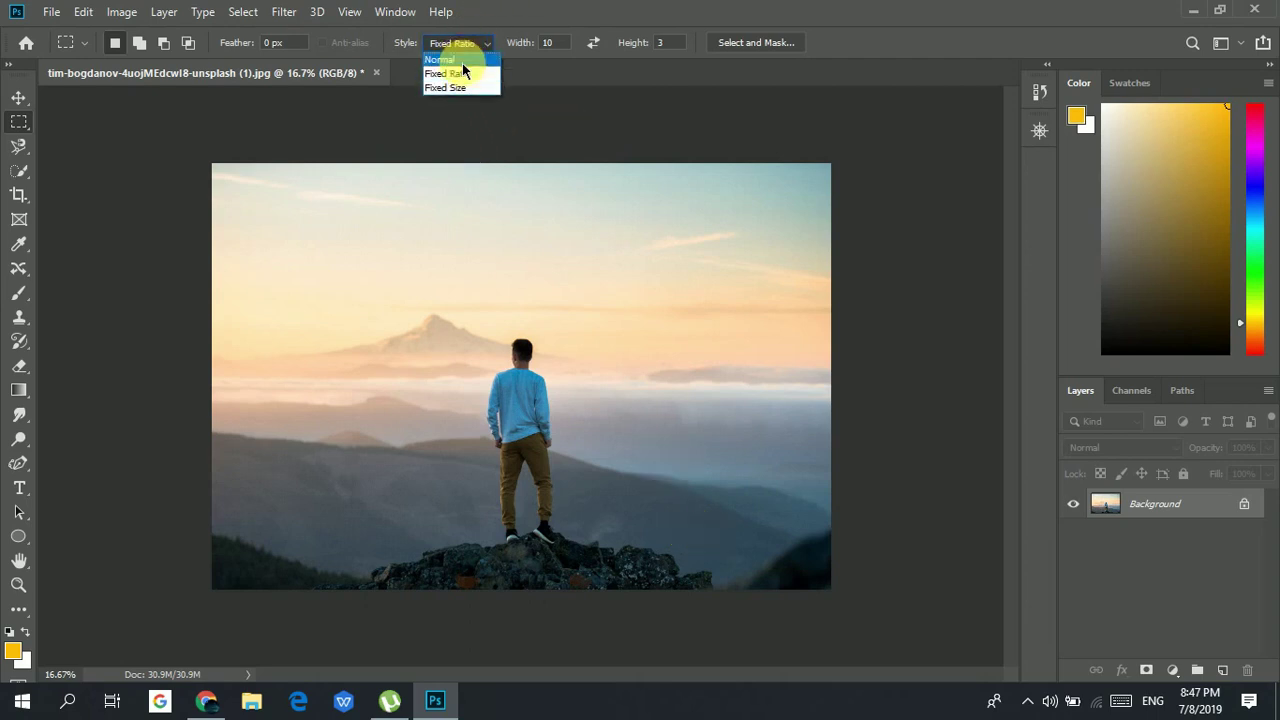
{"action": "left_click", "coordinate": [441, 11]}
{"action": "left_click", "coordinate": [595, 175]}
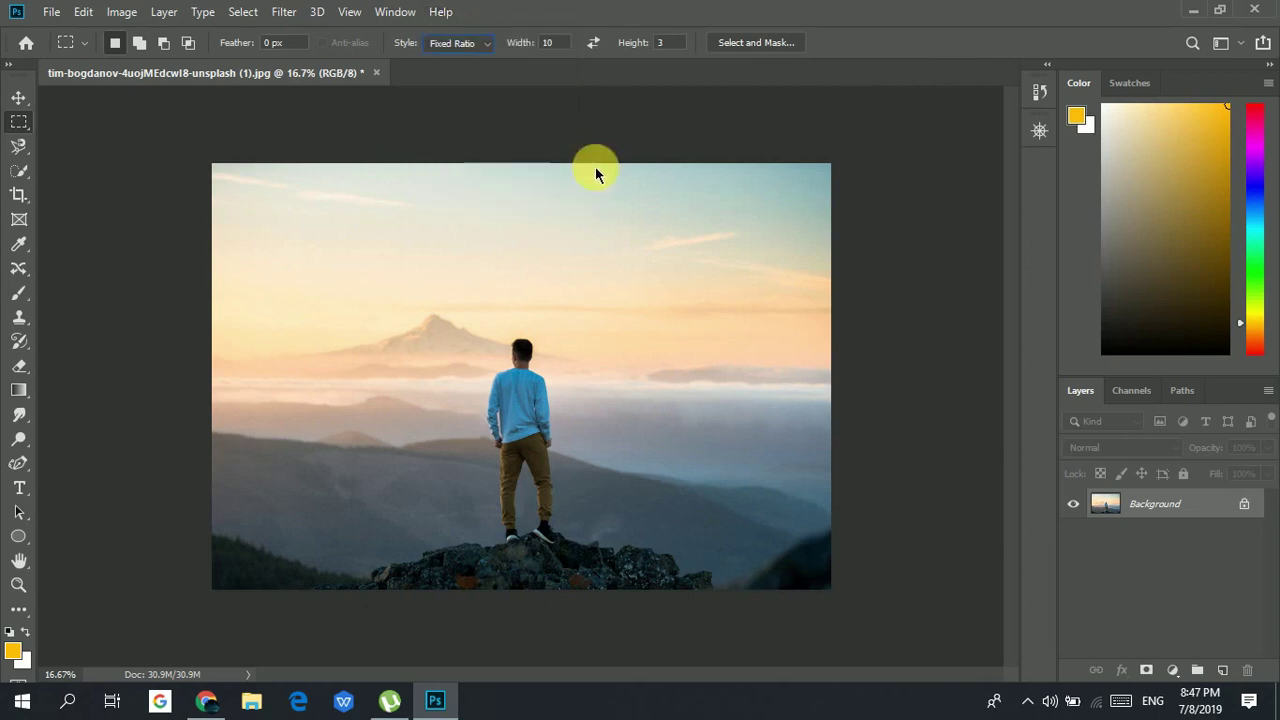
{"action": "left_click", "coordinate": [484, 52]}
{"action": "left_click", "coordinate": [477, 92]}
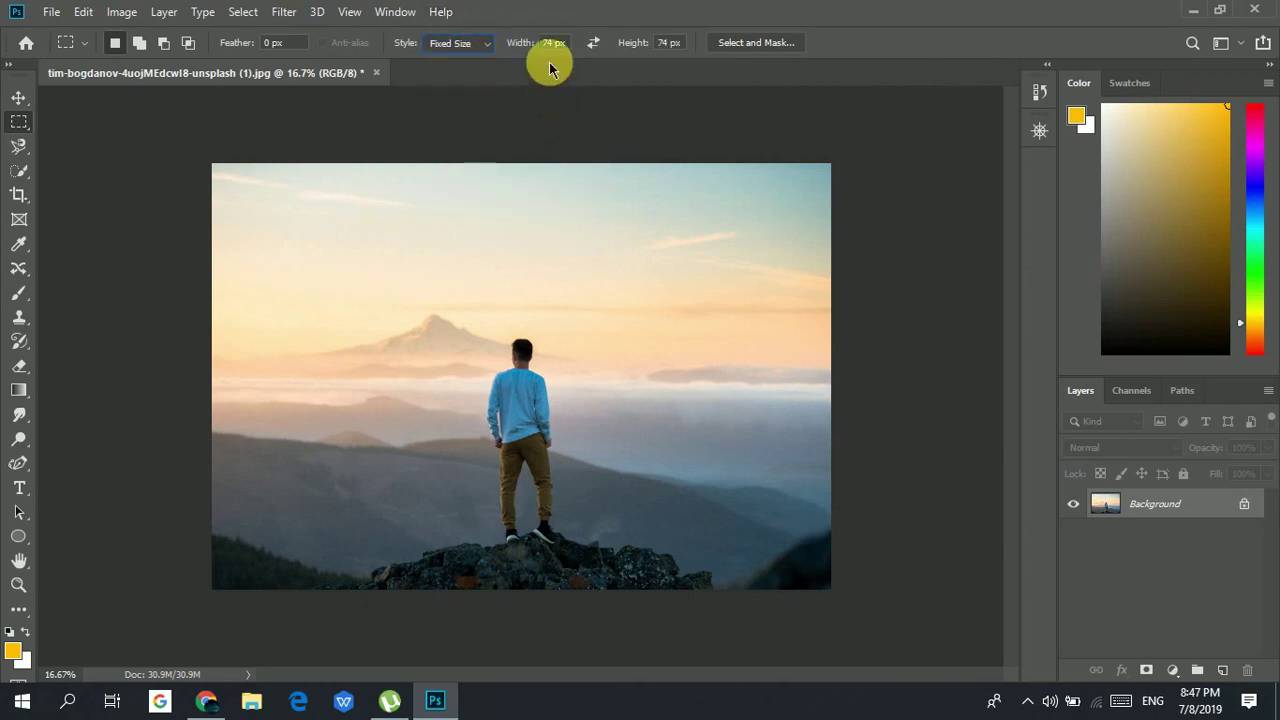
{"action": "left_click", "coordinate": [630, 404]}
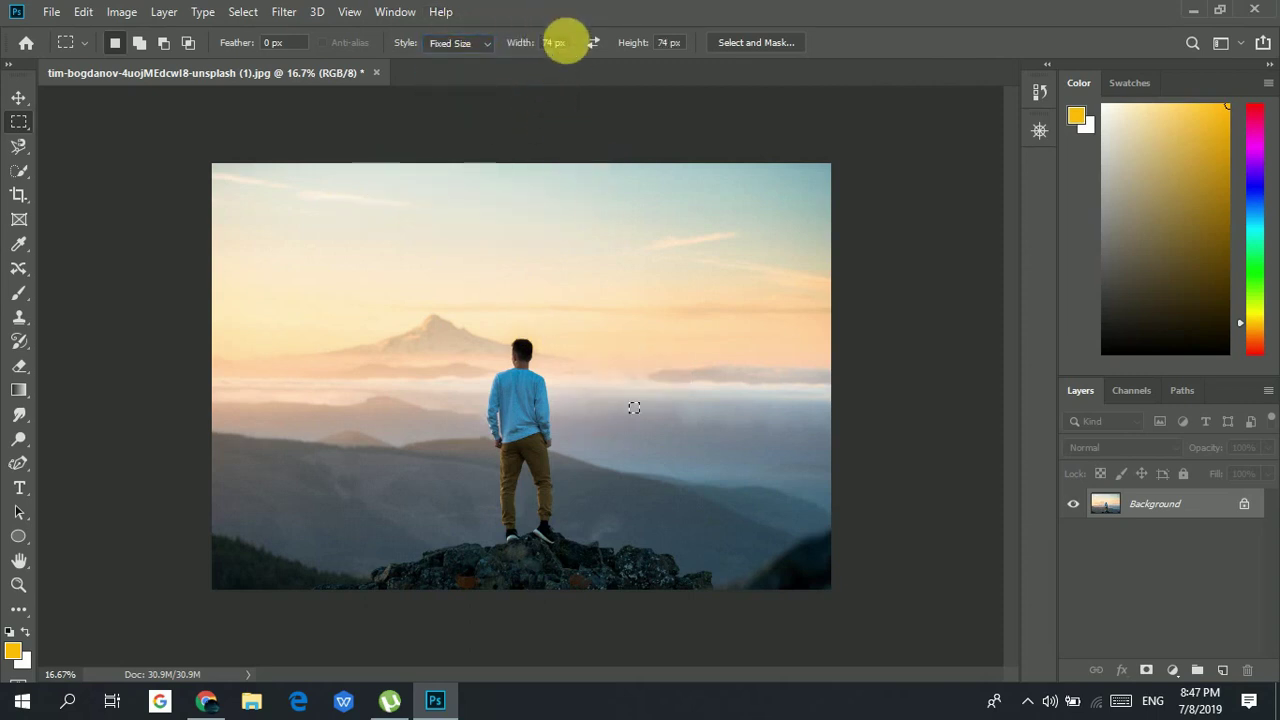
- Set the fixed size to 102 px wide by 141 px high and place it on the photo
{"action": "left_click", "coordinate": [545, 45]}
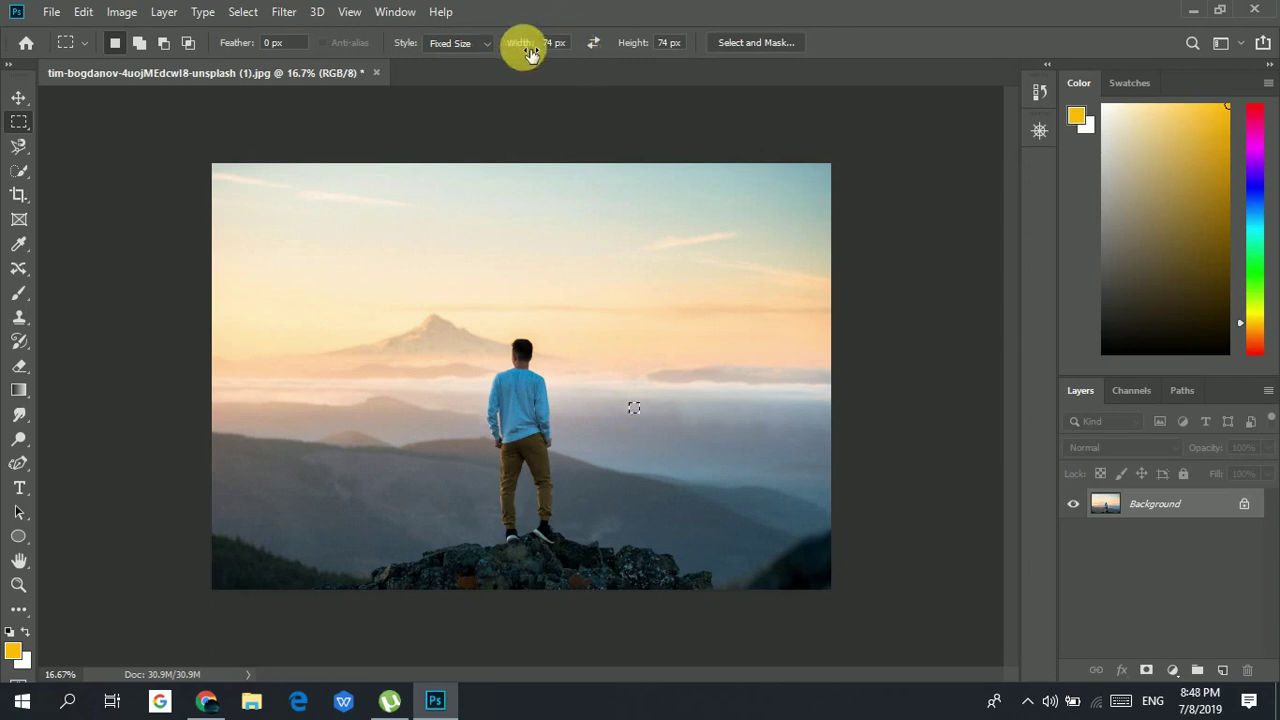
{"action": "left_click_drag", "start_coordinate": [535, 55], "coordinate": [603, 210]}
{"action": "left_click_drag", "start_coordinate": [446, 188], "coordinate": [530, 393]}
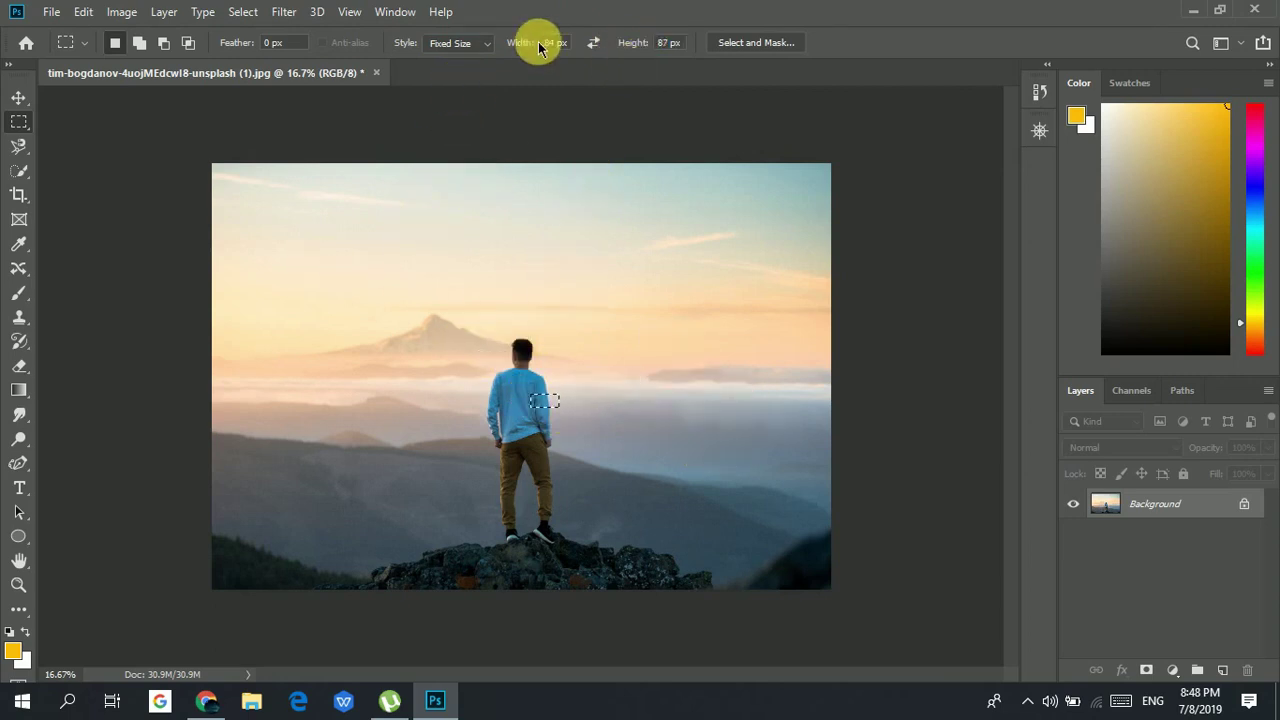
{"action": "left_click_drag", "start_coordinate": [538, 48], "coordinate": [523, 43]}
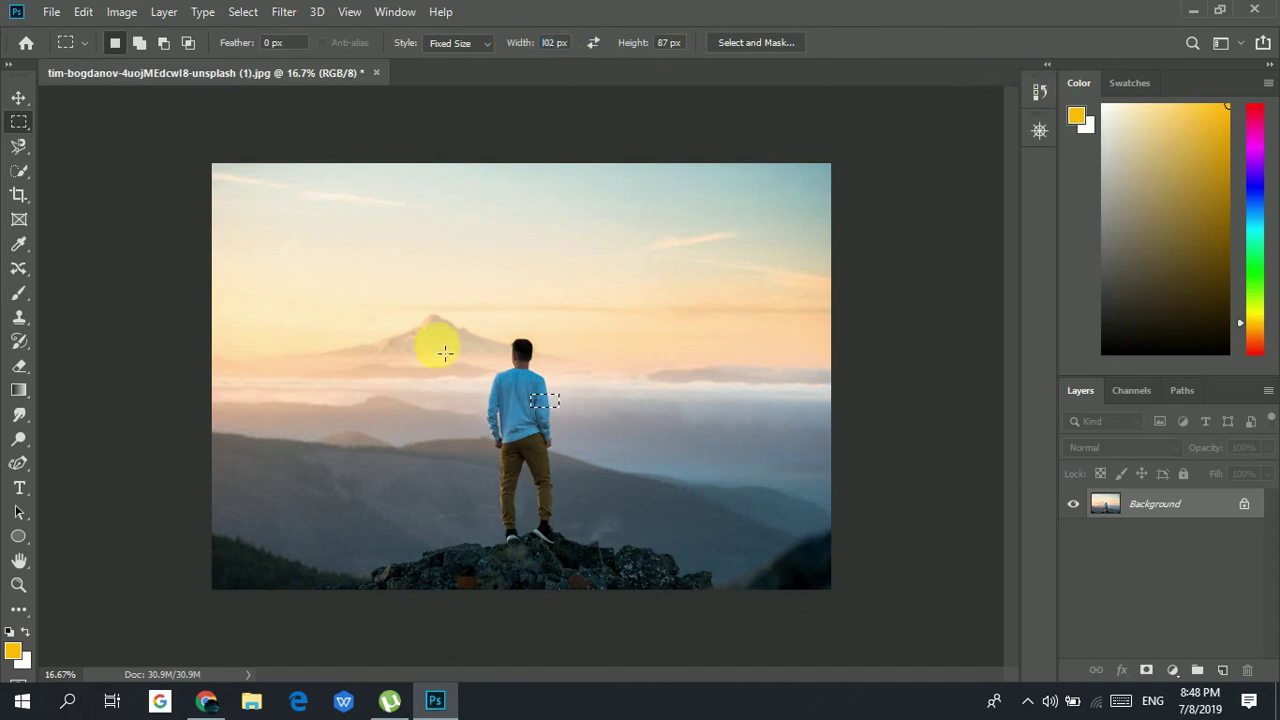
{"action": "left_click_drag", "start_coordinate": [338, 245], "coordinate": [294, 246]}
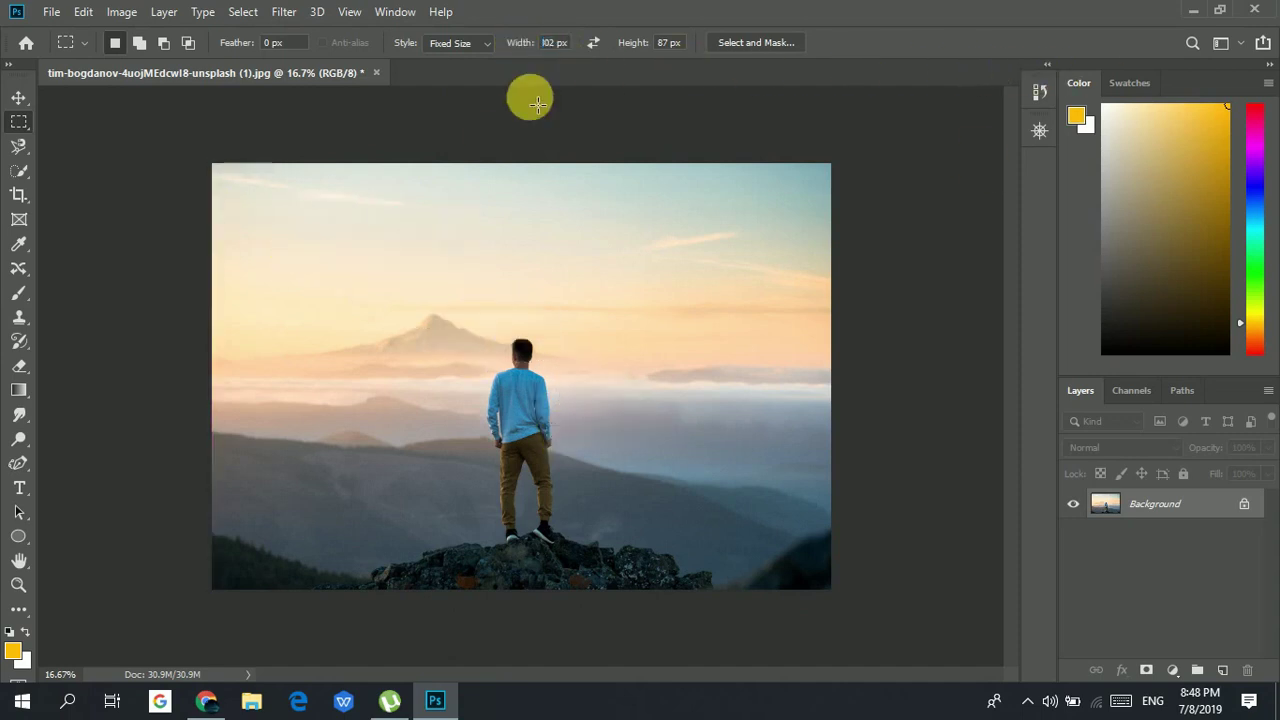
{"action": "key", "text": "ctrl+z"}
{"action": "left_click_drag", "start_coordinate": [623, 50], "coordinate": [1043, 77]}
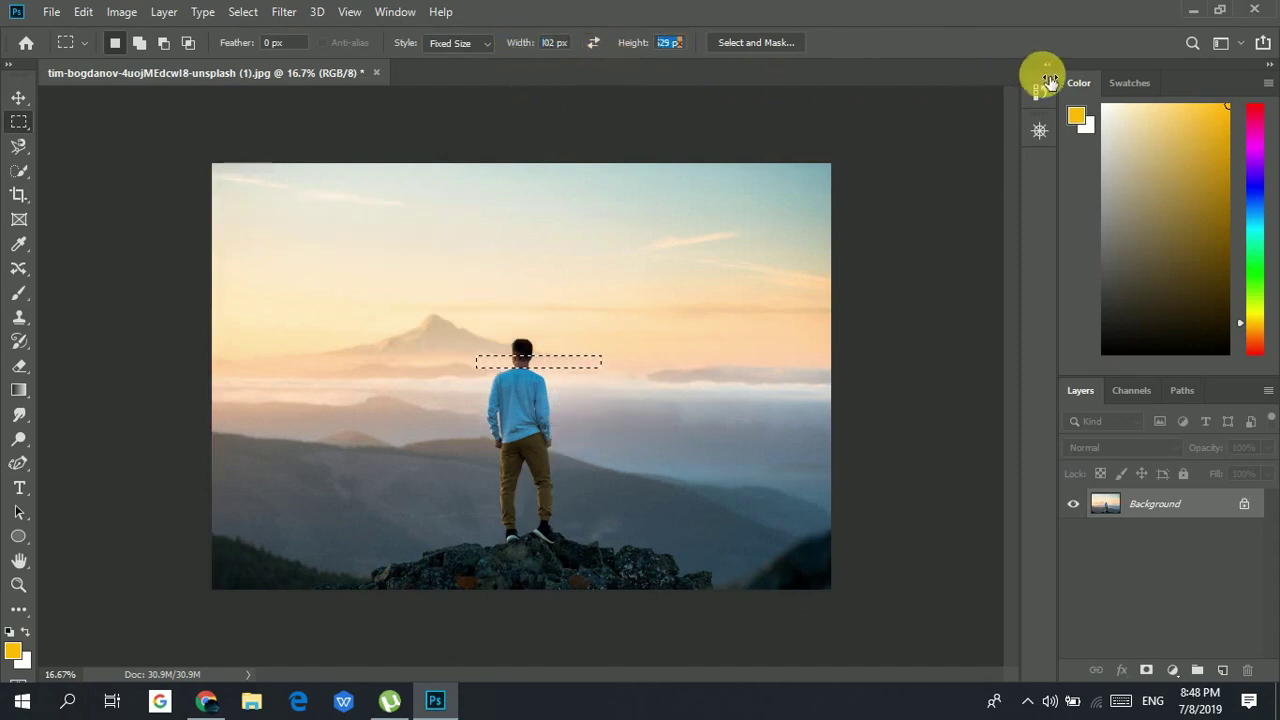
{"action": "left_click_drag", "start_coordinate": [300, 306], "coordinate": [463, 320]}
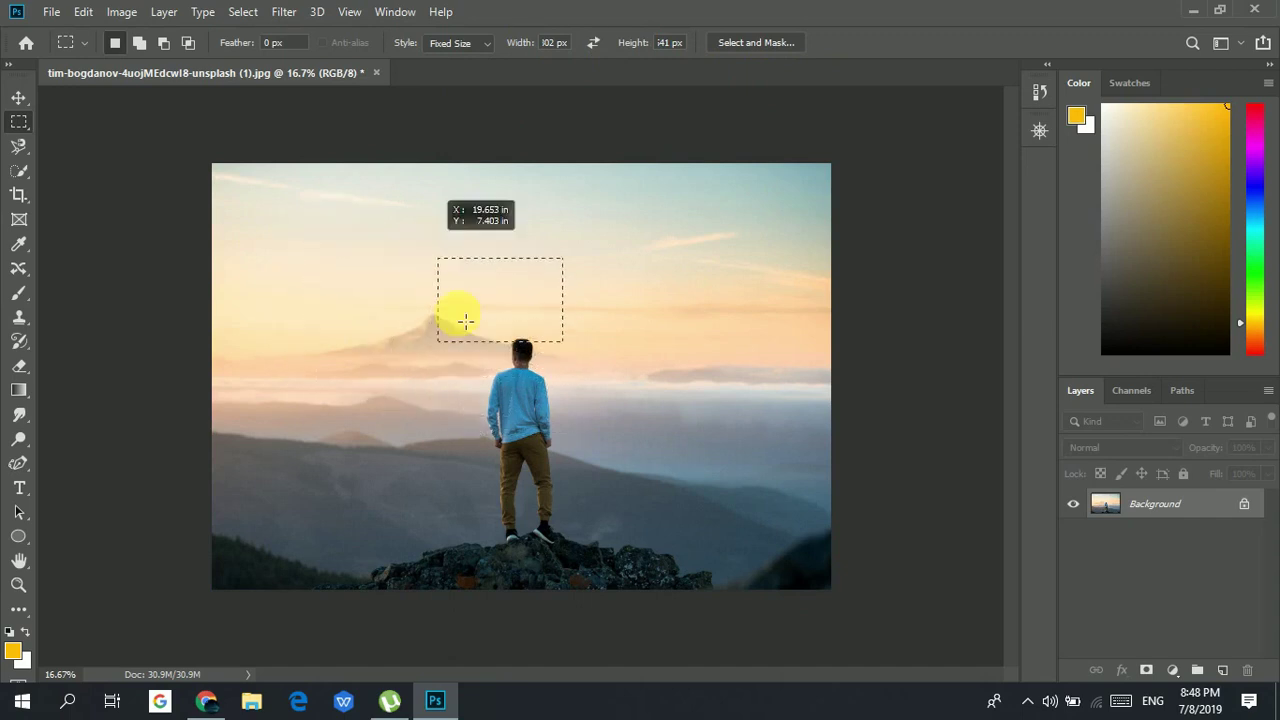
- Clear the selection, zoom in, and place the 102 × 141 px box over the man's torso
{"action": "key", "text": "ctrl+d"}
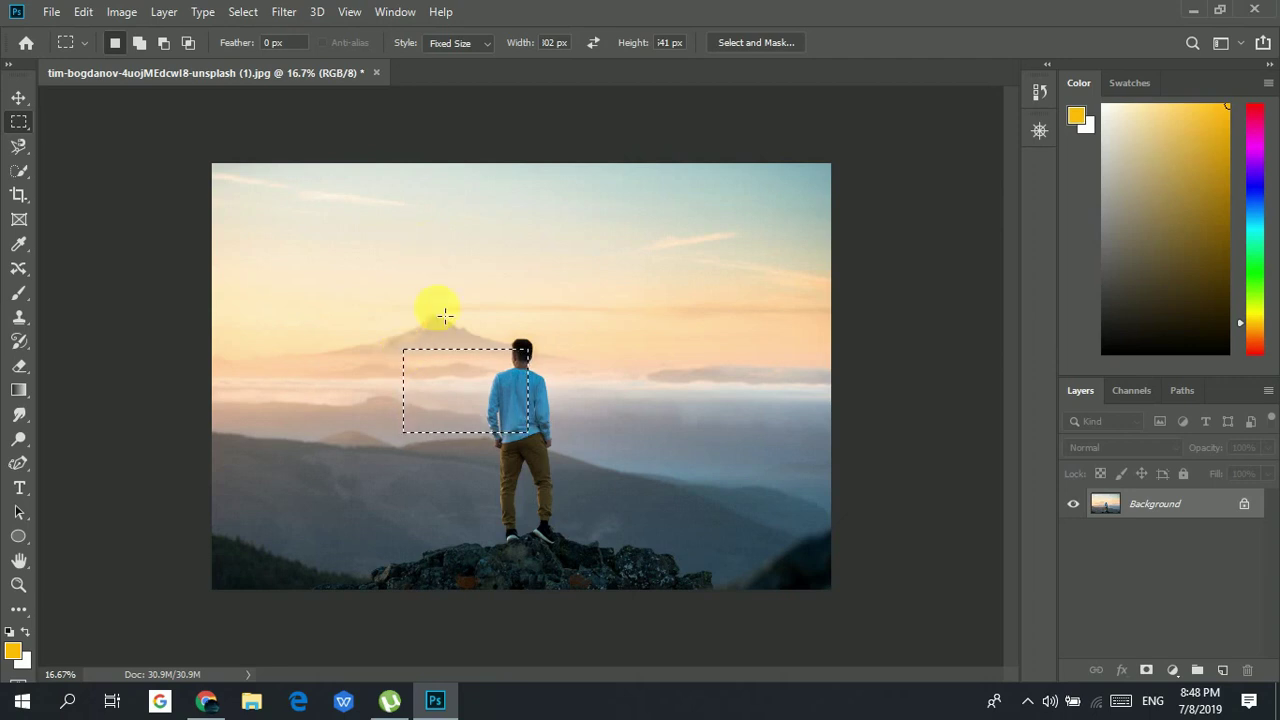
{"action": "left_click_drag", "start_coordinate": [445, 315], "coordinate": [528, 360]}
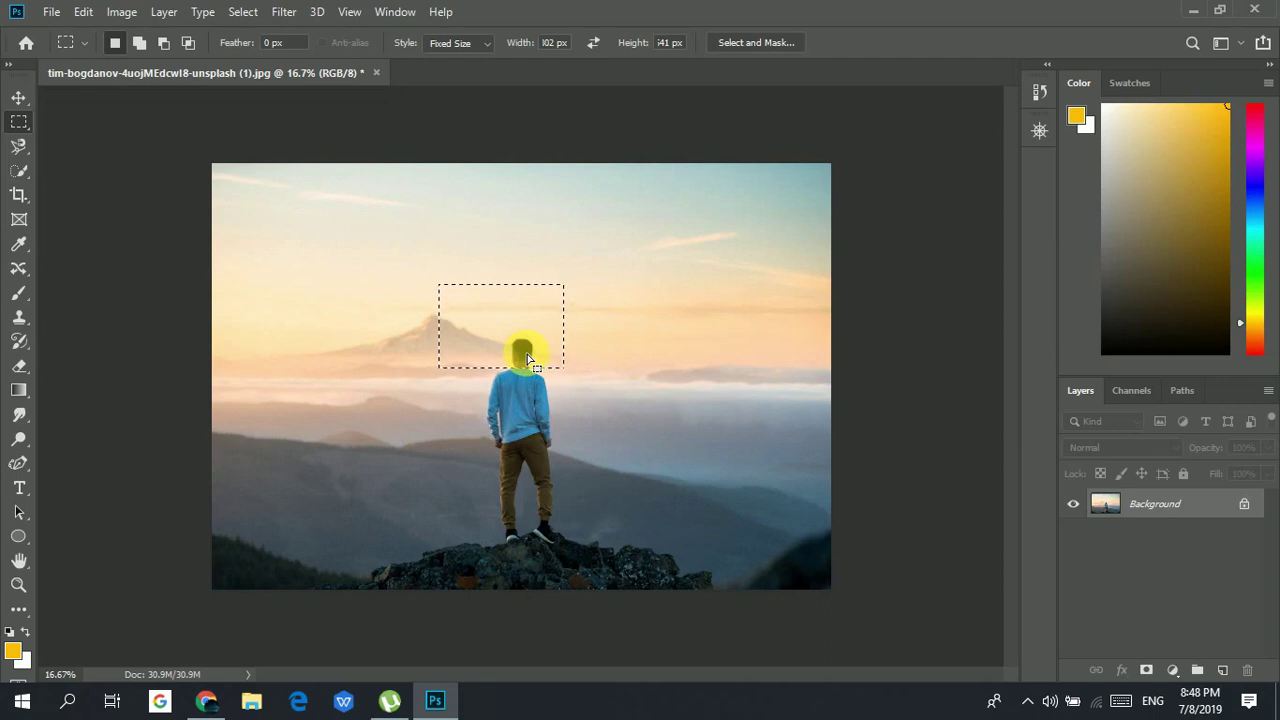
{"action": "key", "text": "ctrl+plus"}
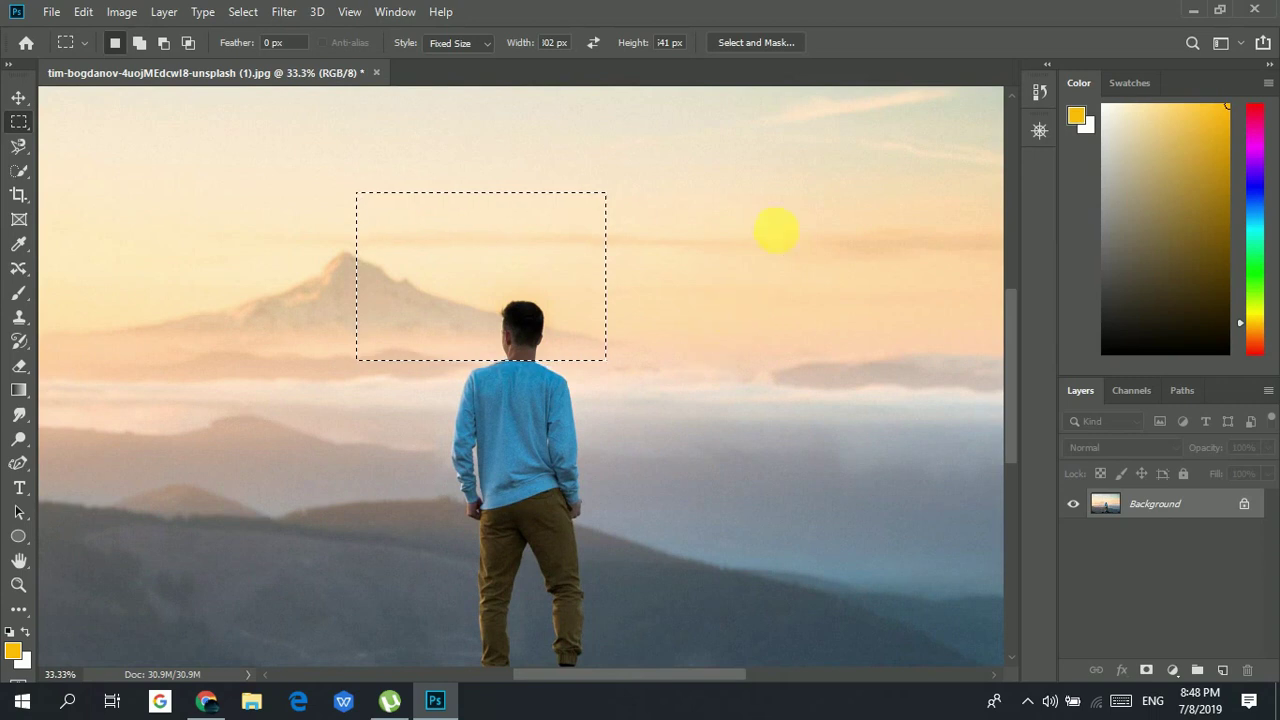
{"action": "left_click_drag", "start_coordinate": [712, 334], "coordinate": [831, 508]}
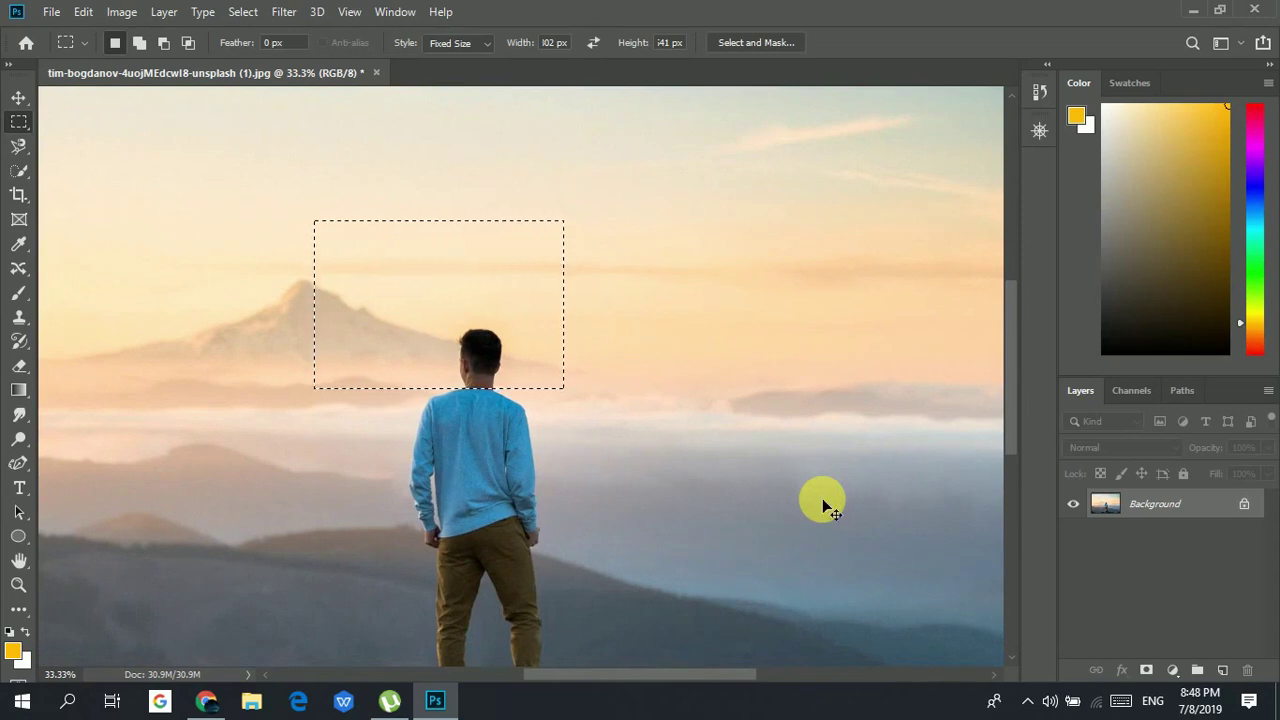
{"action": "scroll", "coordinate": [830, 510], "scroll_direction": "down", "scroll_amount": 2}
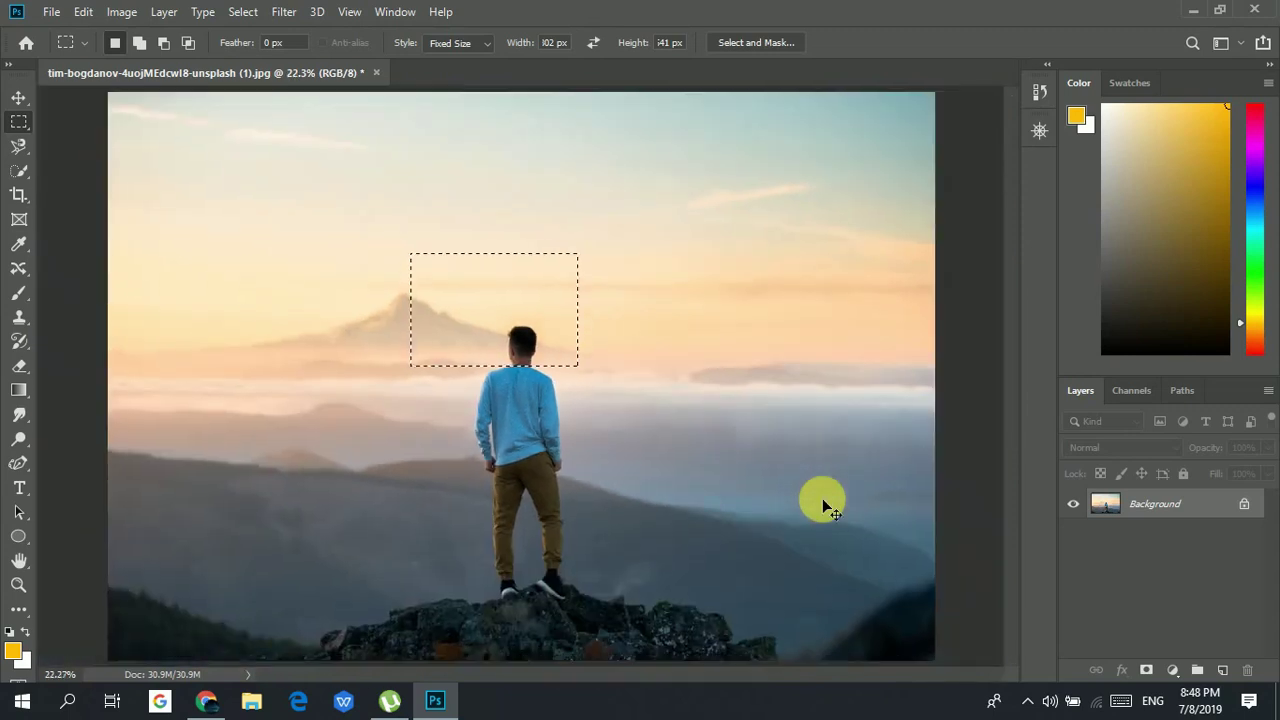
{"action": "scroll", "coordinate": [822, 505], "scroll_direction": "down", "scroll_amount": 3}
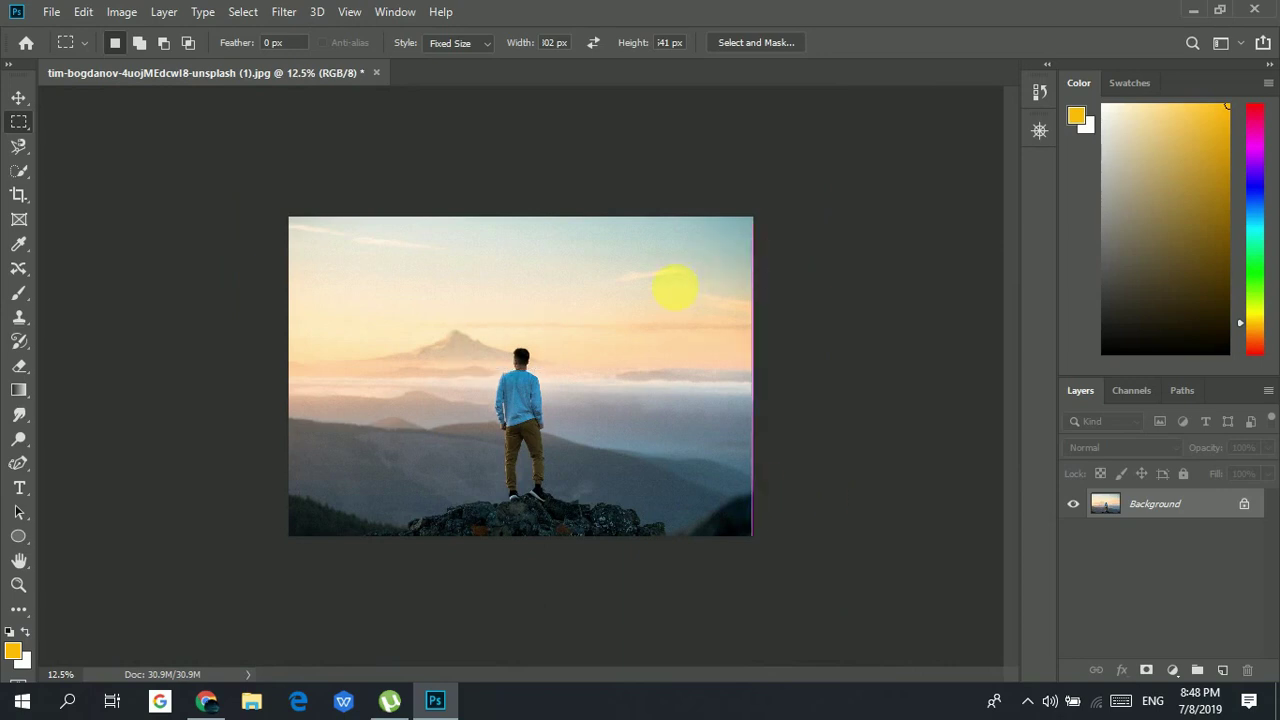
{"action": "left_click_drag", "start_coordinate": [400, 267], "coordinate": [497, 398]}
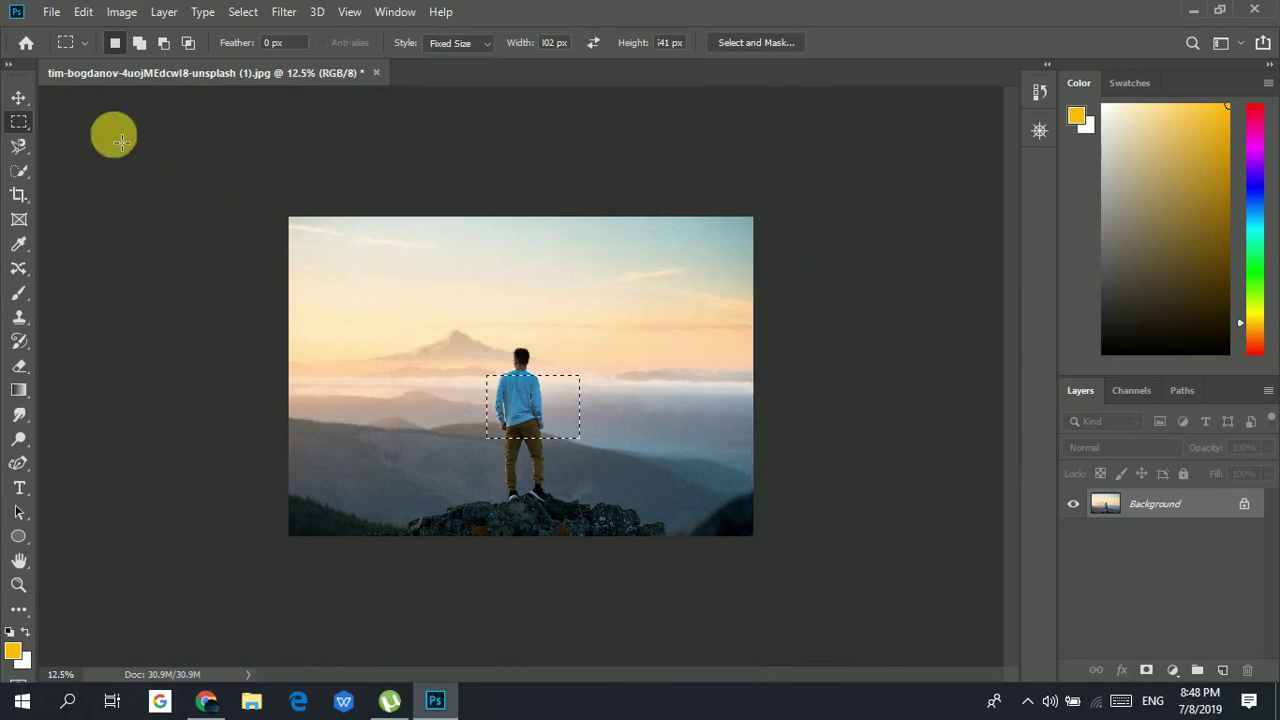
- Set the marquee style to Normal and draw a rectangle around the man
{"action": "left_click", "coordinate": [466, 43]}
{"action": "left_click", "coordinate": [458, 60]}
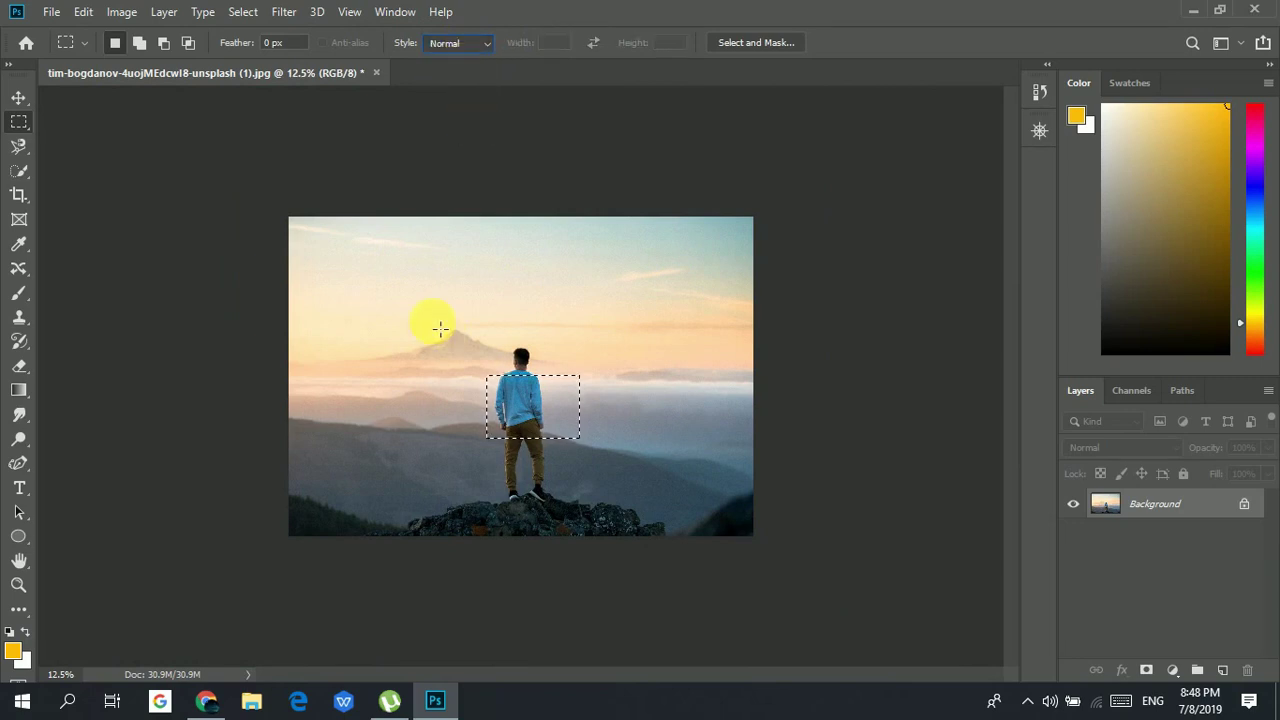
{"action": "left_click_drag", "start_coordinate": [377, 373], "coordinate": [559, 468]}
{"action": "left_click_drag", "start_coordinate": [443, 286], "coordinate": [597, 503]}
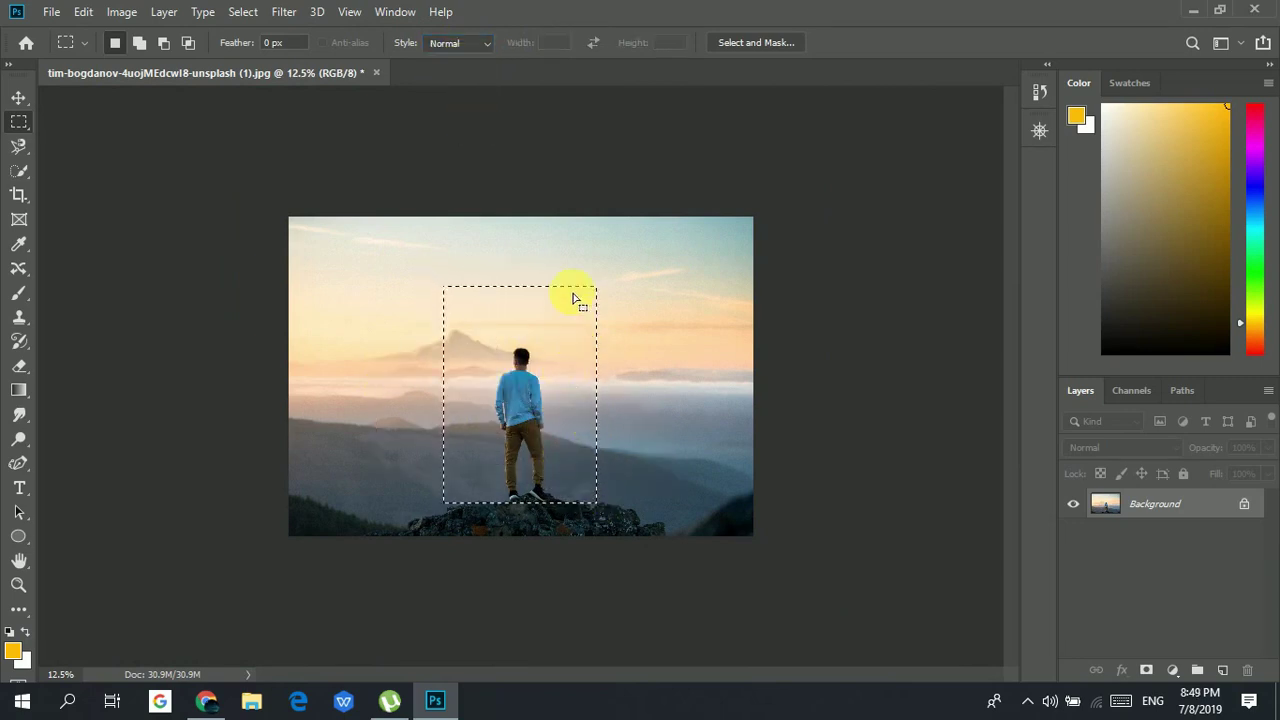
{"action": "left_click", "coordinate": [584, 251]}
{"action": "left_click_drag", "start_coordinate": [574, 238], "coordinate": [741, 503]}
{"action": "left_click_drag", "start_coordinate": [460, 276], "coordinate": [606, 509]}
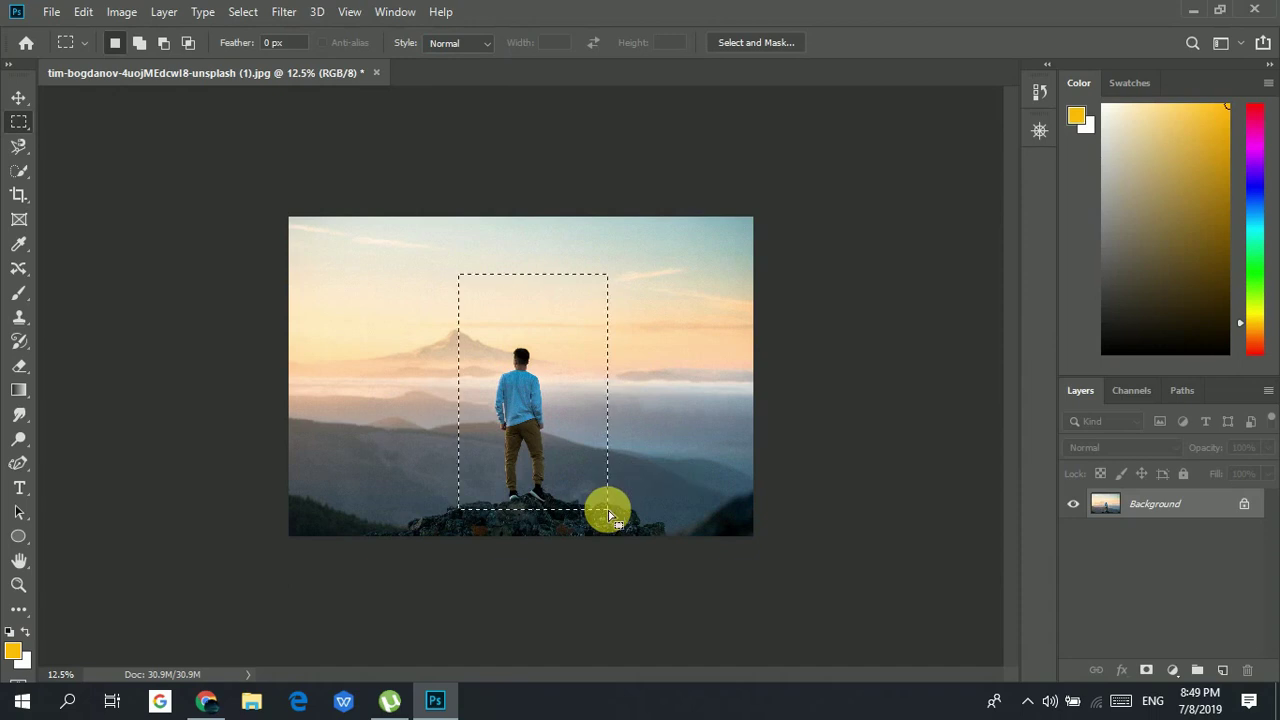
- Add a rectangle of sky right of the man, then subtract the left part
{"action": "key", "text": "shift"}
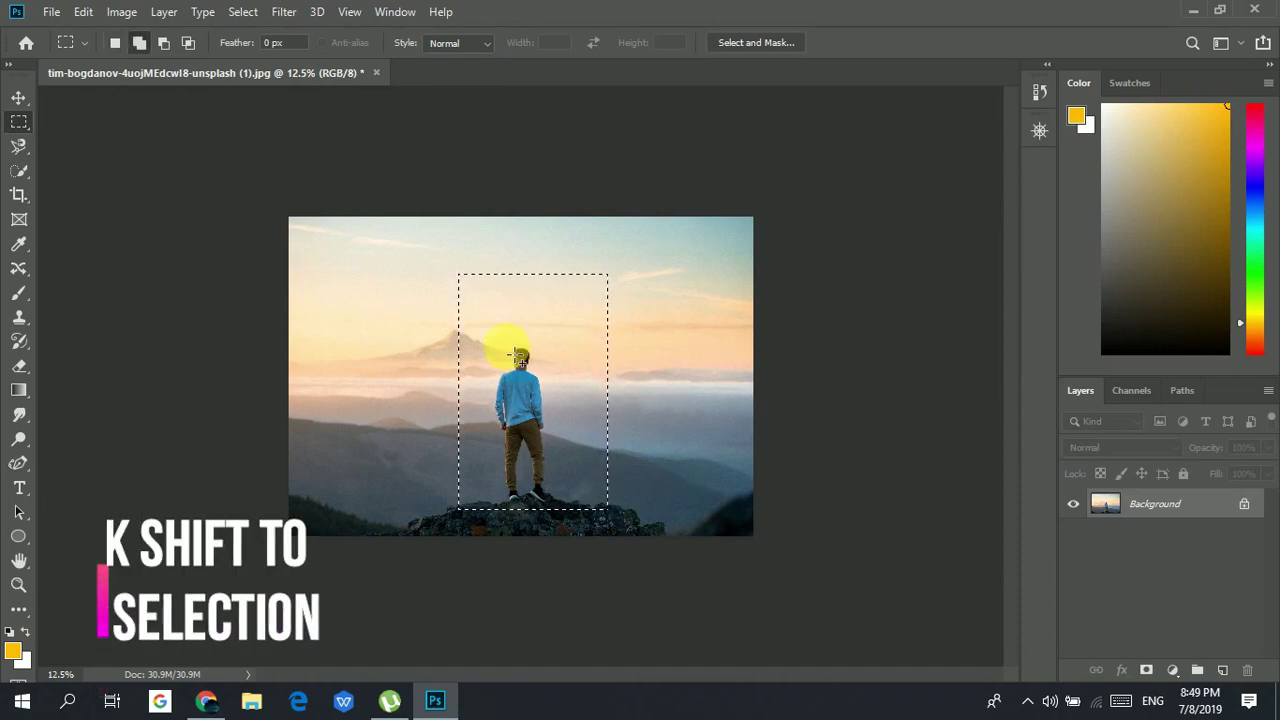
{"action": "left_click_drag", "start_coordinate": [551, 251], "coordinate": [736, 535]}
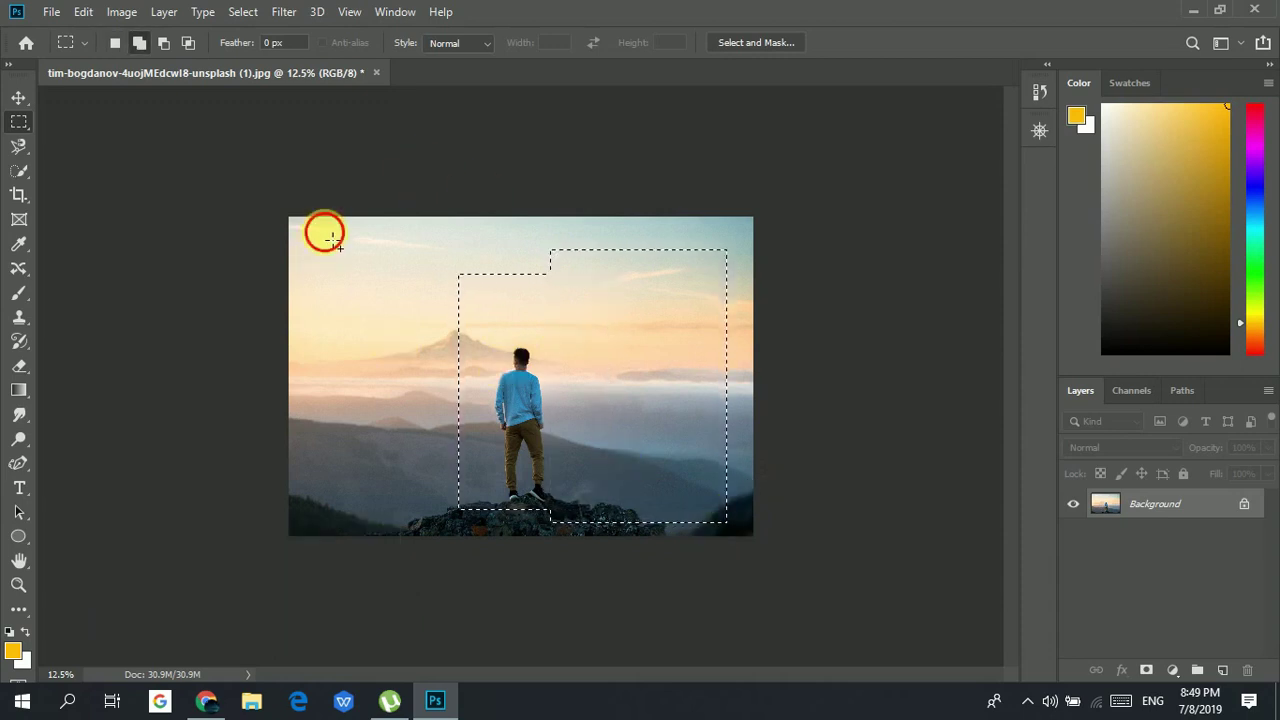
{"action": "left_click_drag", "start_coordinate": [331, 238], "coordinate": [476, 528]}
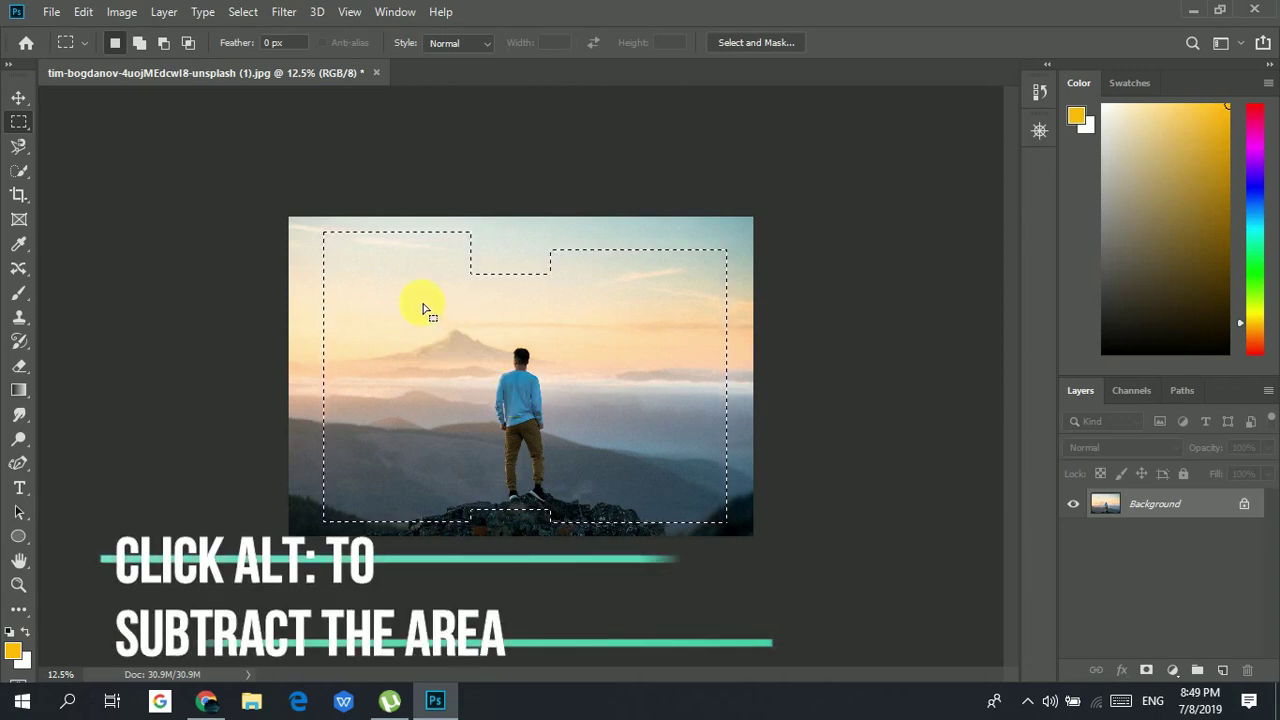
{"action": "left_click_drag", "start_coordinate": [309, 220], "coordinate": [496, 540]}
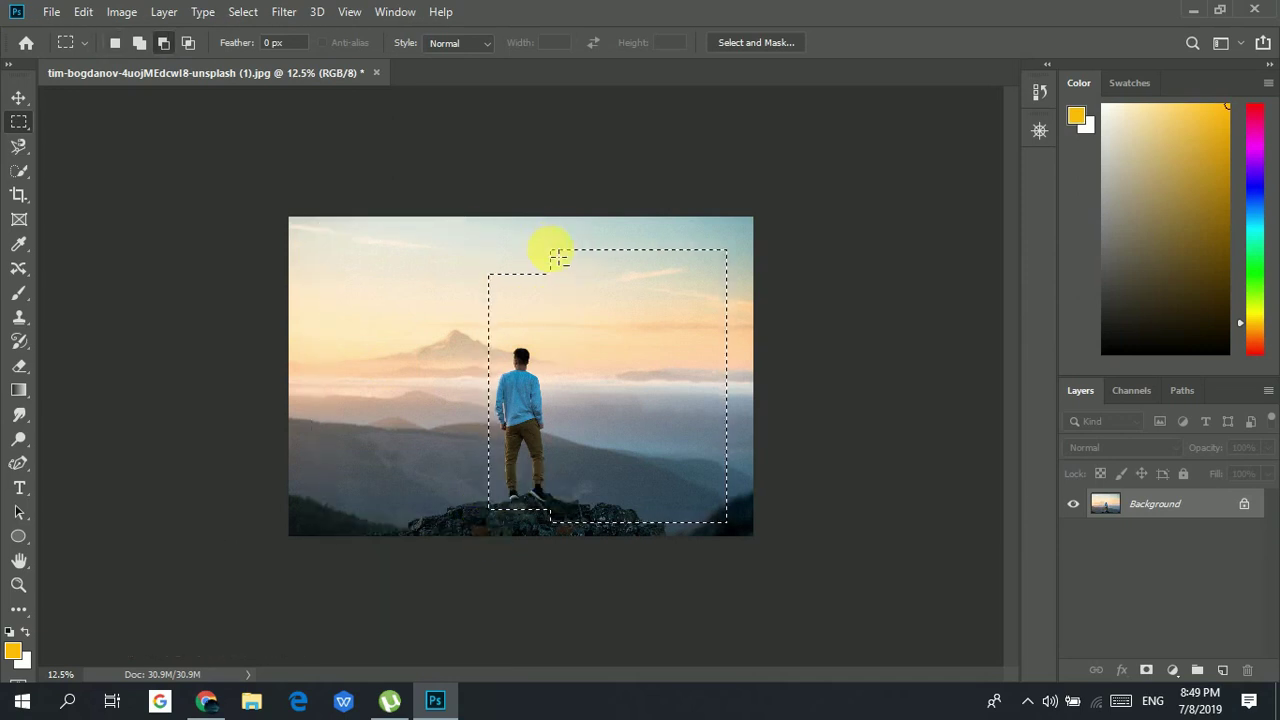
- Subtract the middle and right strips, intersect to a box above the head, then deselect
{"action": "left_click_drag", "start_coordinate": [558, 258], "coordinate": [703, 535]}
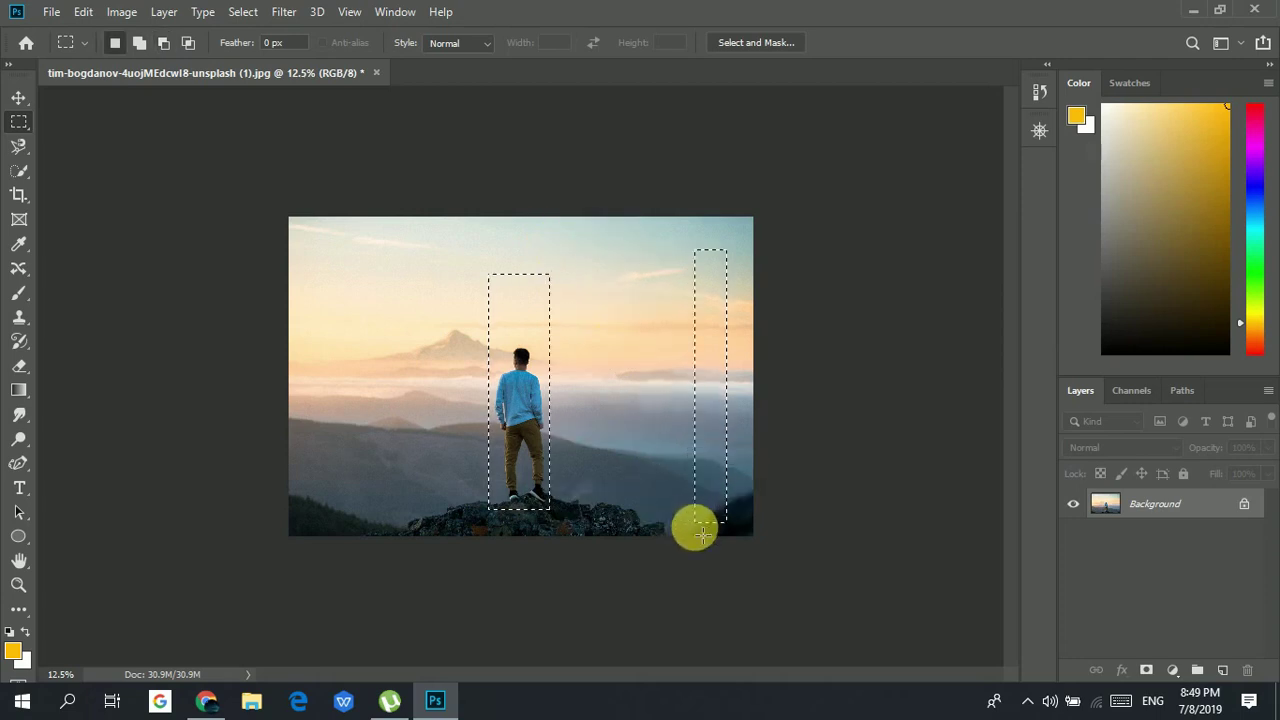
{"action": "left_click_drag", "start_coordinate": [681, 233], "coordinate": [761, 541]}
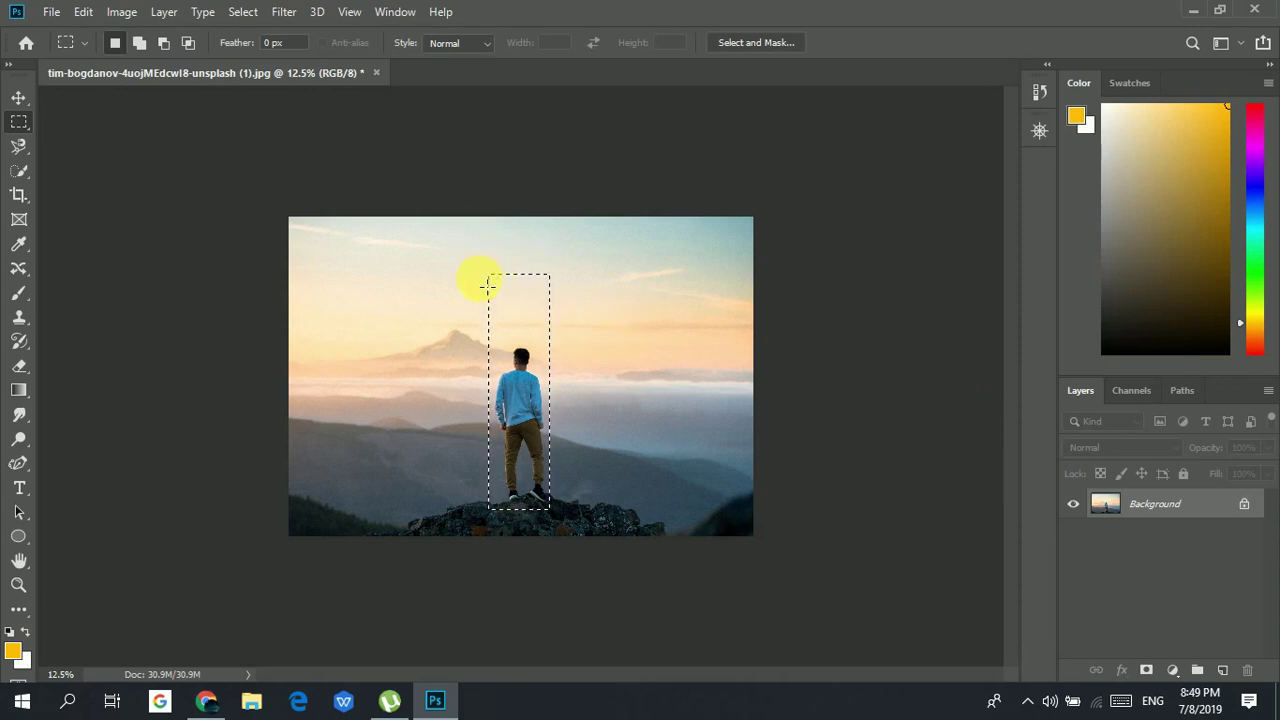
{"action": "key", "text": "shift+alt"}
{"action": "left_click_drag", "start_coordinate": [450, 250], "coordinate": [619, 357]}
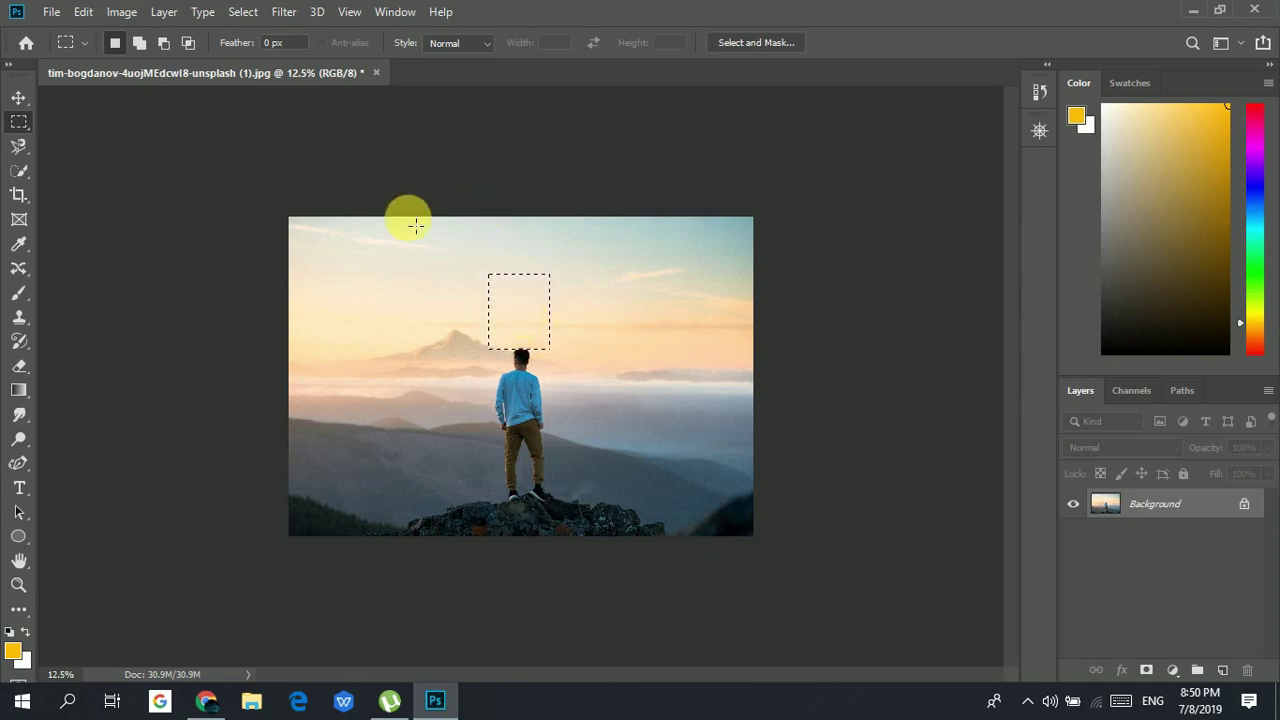
{"action": "left_click", "coordinate": [449, 290]}
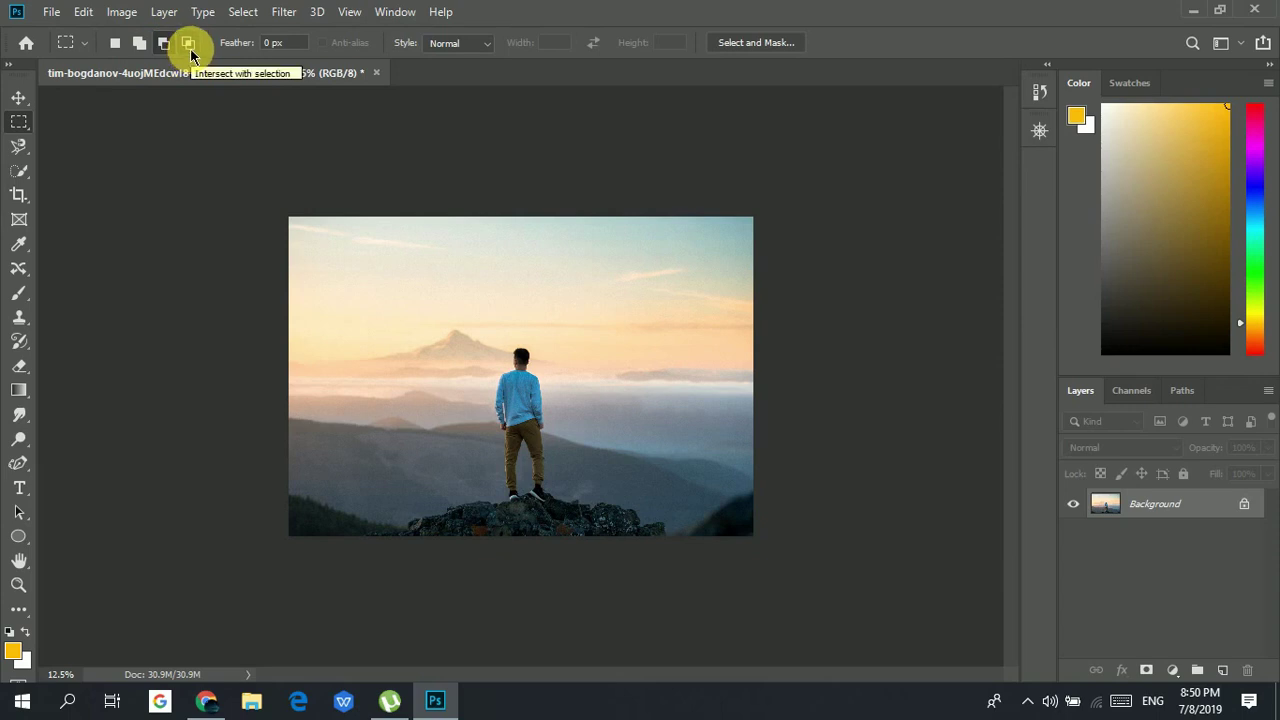
- Select around the man, add a rectangle above, subtract a notch, and switch to Intersect mode
{"action": "left_click", "coordinate": [115, 43]}
{"action": "left_click_drag", "start_coordinate": [363, 265], "coordinate": [579, 490]}
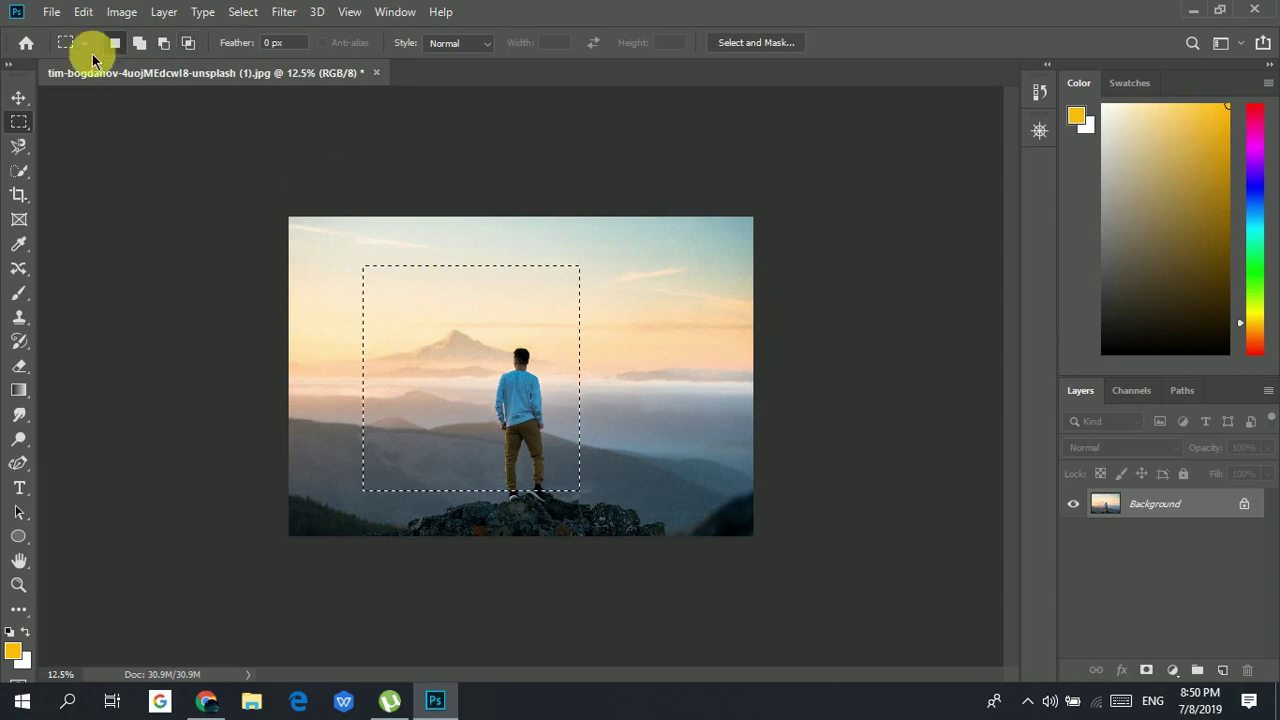
{"action": "left_click", "coordinate": [139, 43]}
{"action": "left_click_drag", "start_coordinate": [436, 245], "coordinate": [581, 385]}
{"action": "left_click", "coordinate": [164, 43]}
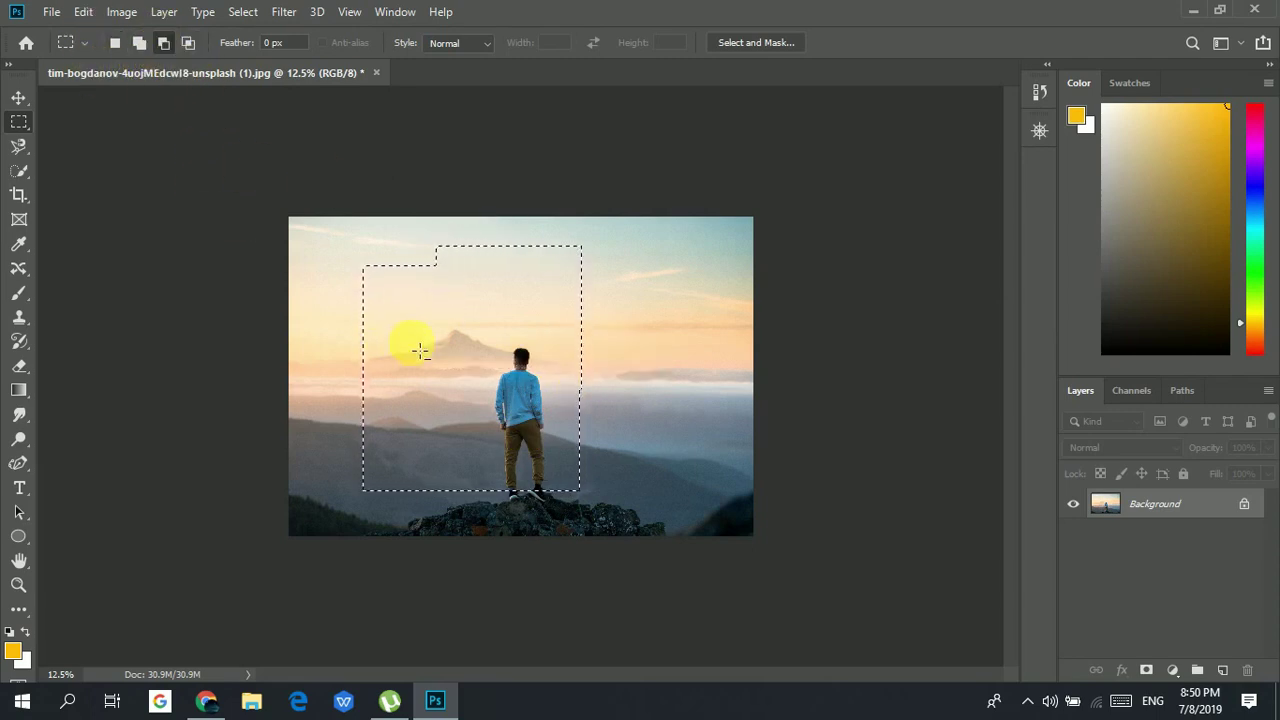
{"action": "left_click_drag", "start_coordinate": [461, 322], "coordinate": [640, 472]}
{"action": "left_click", "coordinate": [188, 43]}
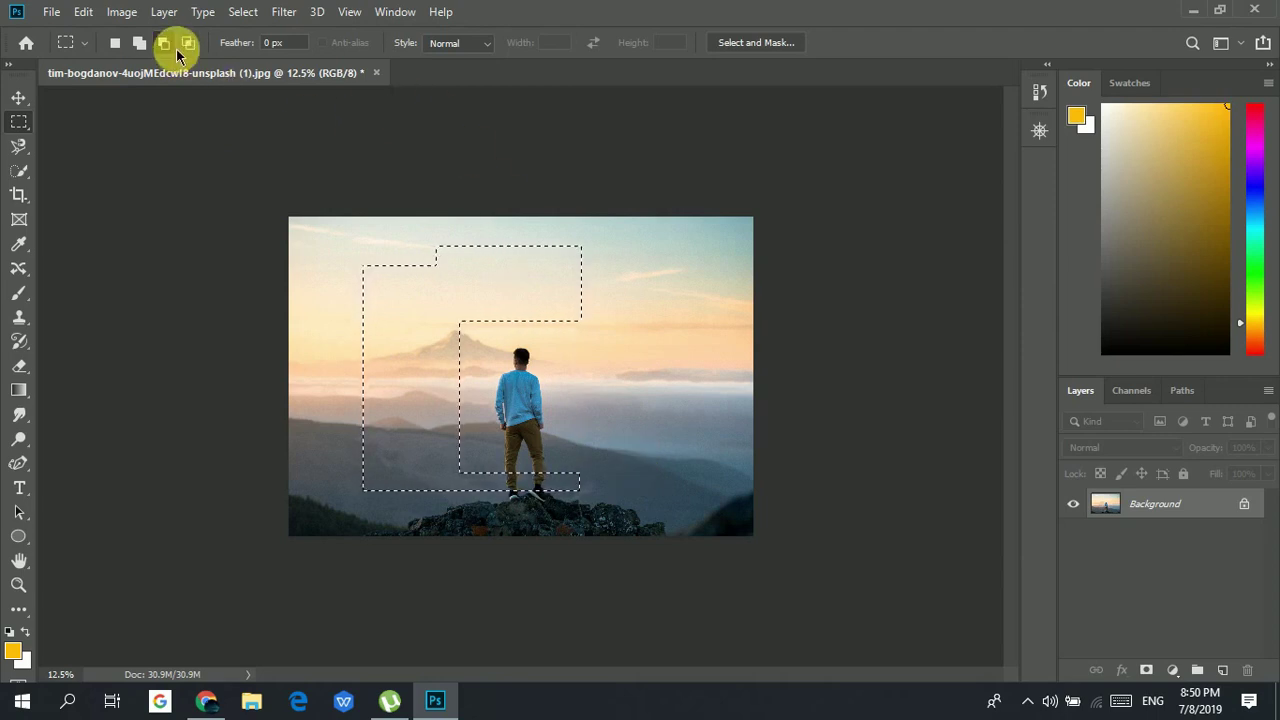